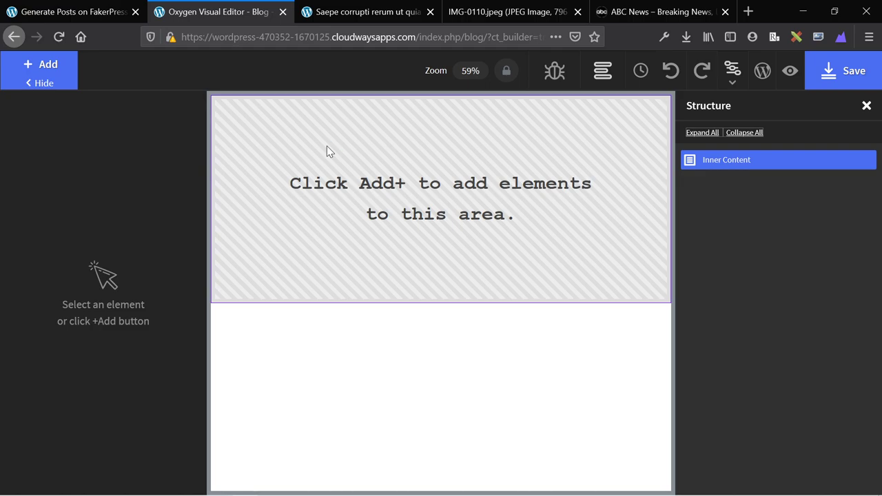
Examine the rows and card width markings drawn on the news layout in IMG-0110.jpeg, checking the live ABC News page as well.
{"action": "left_click", "coordinate": [485, 14]}
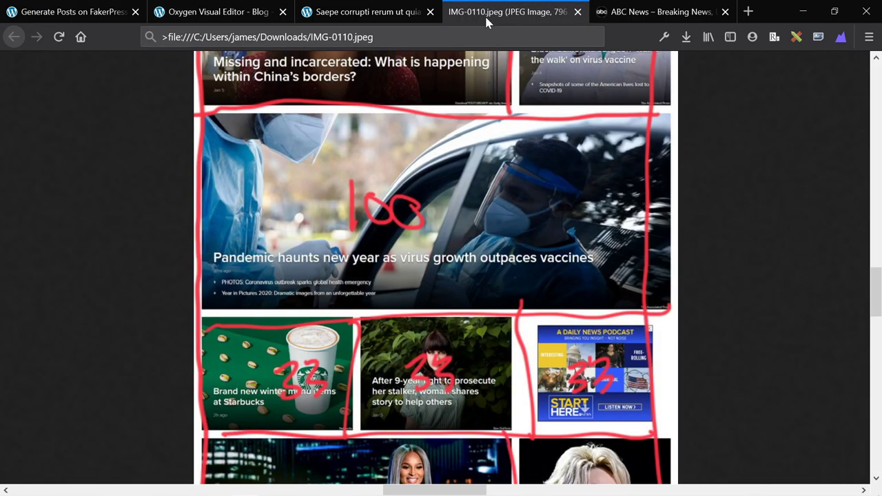
{"action": "scroll", "coordinate": [496, 142], "scroll_direction": "up", "scroll_amount": 2}
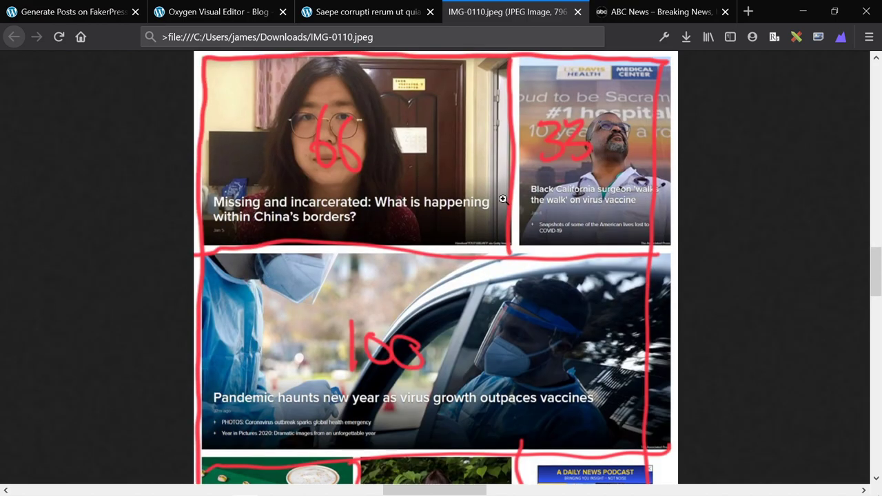
{"action": "key", "text": "ctrl+Tab"}
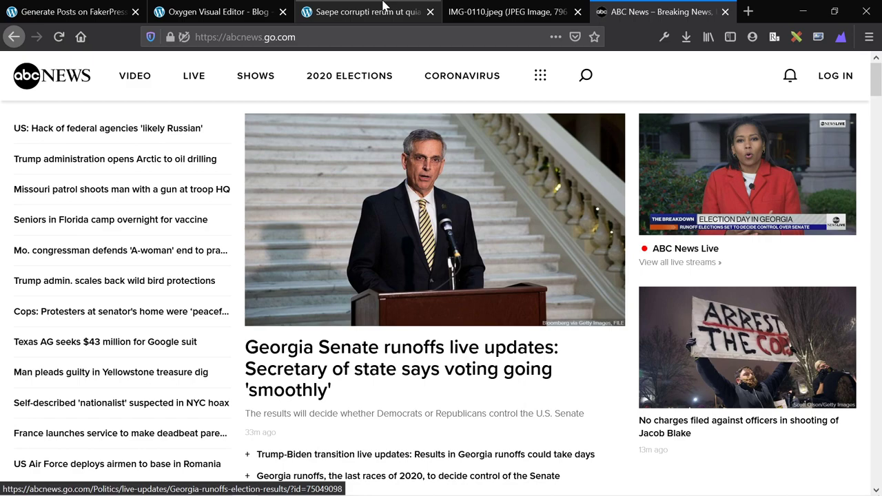
{"action": "left_click", "coordinate": [384, 6]}
{"action": "left_click", "coordinate": [456, 12]}
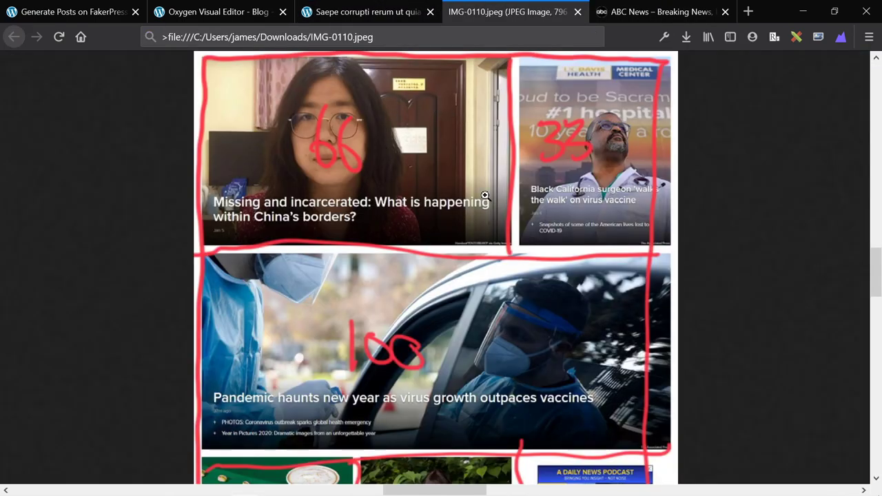
{"action": "scroll", "coordinate": [738, 231], "scroll_direction": "down", "scroll_amount": 2}
{"action": "scroll", "coordinate": [833, 281], "scroll_direction": "down", "scroll_amount": 2}
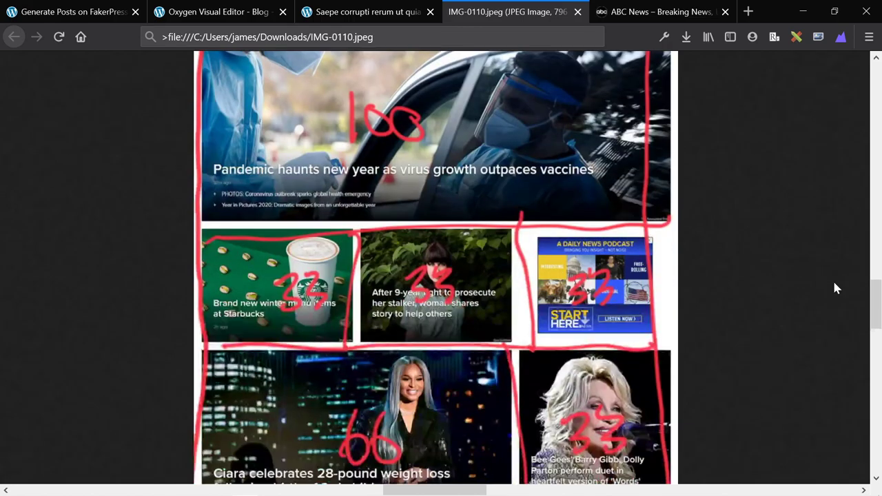
{"action": "scroll", "coordinate": [834, 288], "scroll_direction": "down", "scroll_amount": 2}
{"action": "scroll", "coordinate": [793, 278], "scroll_direction": "up", "scroll_amount": 2}
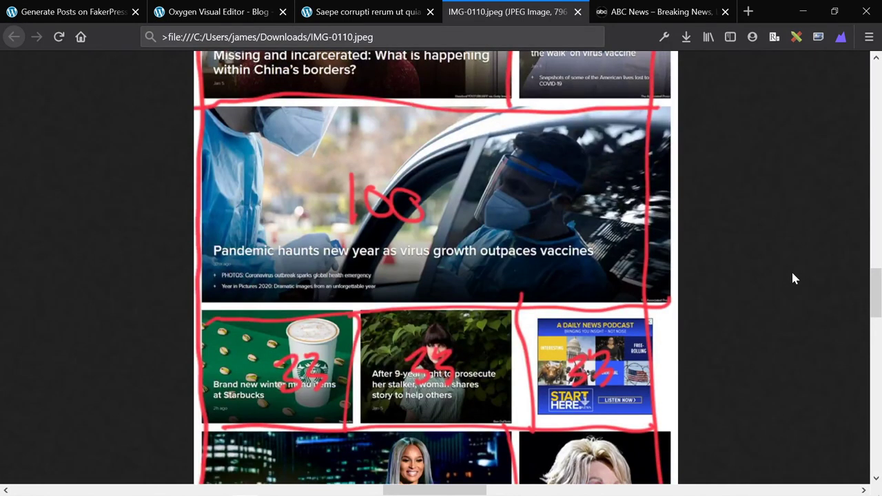
{"action": "scroll", "coordinate": [793, 278], "scroll_direction": "up", "scroll_amount": 2}
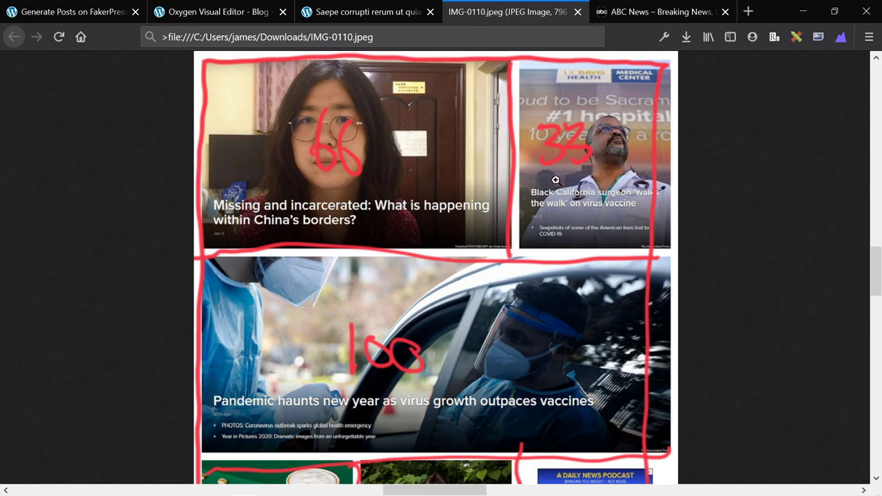
{"action": "scroll", "coordinate": [485, 178], "scroll_direction": "down", "scroll_amount": 3}
{"action": "scroll", "coordinate": [546, 296], "scroll_direction": "down", "scroll_amount": 2}
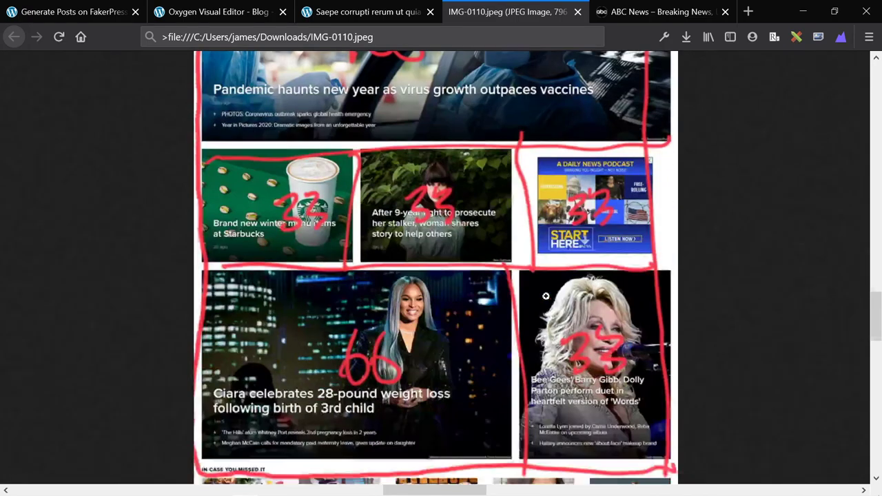
{"action": "scroll", "coordinate": [546, 295], "scroll_direction": "up", "scroll_amount": 4}
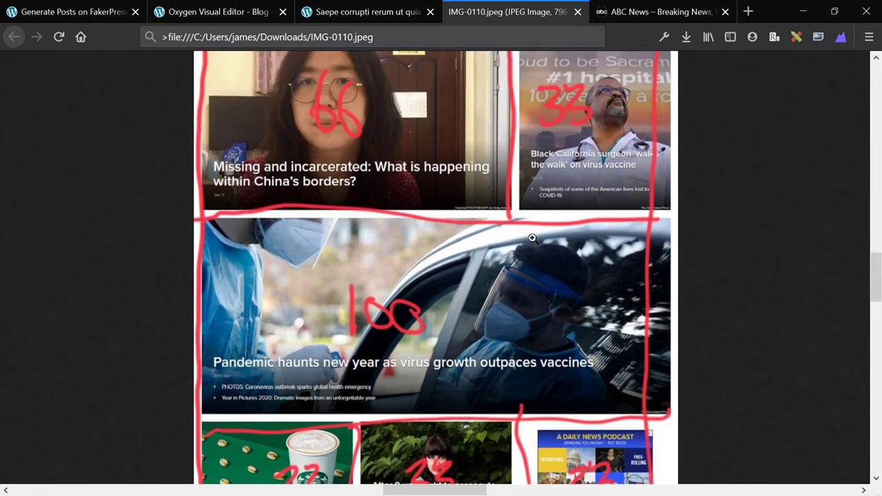
{"action": "scroll", "coordinate": [428, 179], "scroll_direction": "down", "scroll_amount": 2}
{"action": "scroll", "coordinate": [428, 180], "scroll_direction": "down", "scroll_amount": 2}
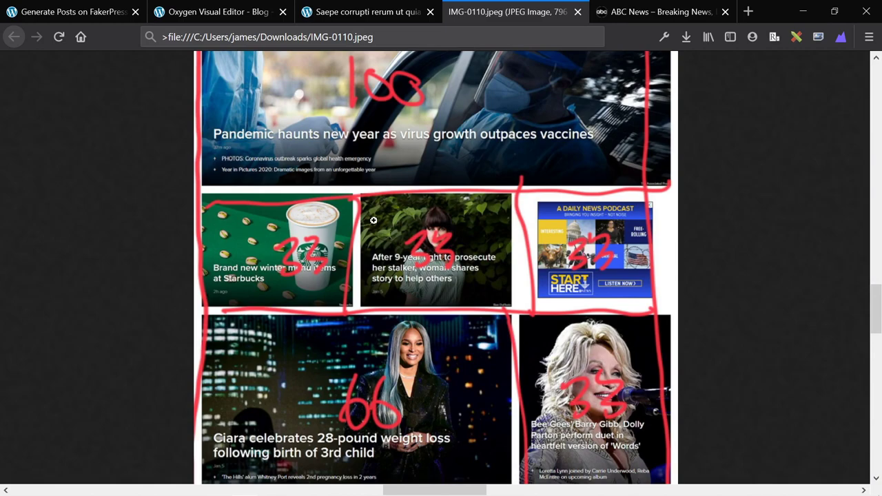
{"action": "scroll", "coordinate": [372, 220], "scroll_direction": "down", "scroll_amount": 2}
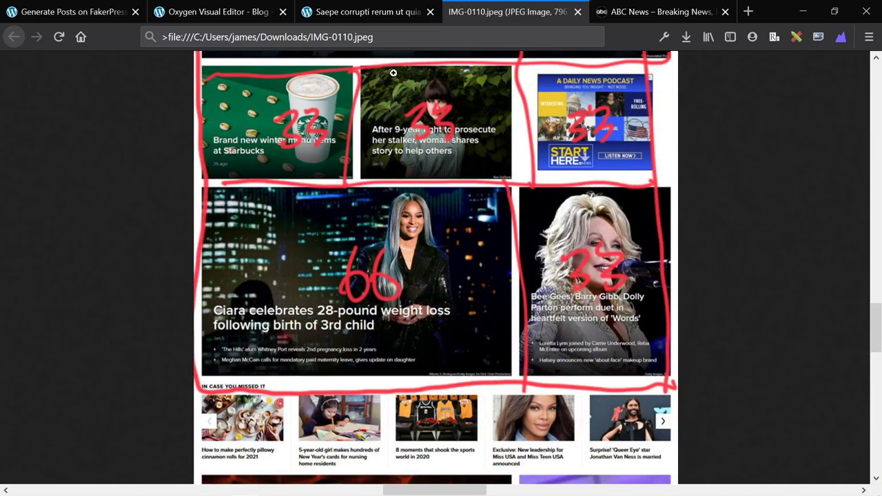
{"action": "scroll", "coordinate": [488, 180], "scroll_direction": "up", "scroll_amount": 5}
{"action": "scroll", "coordinate": [488, 180], "scroll_direction": "up", "scroll_amount": 1}
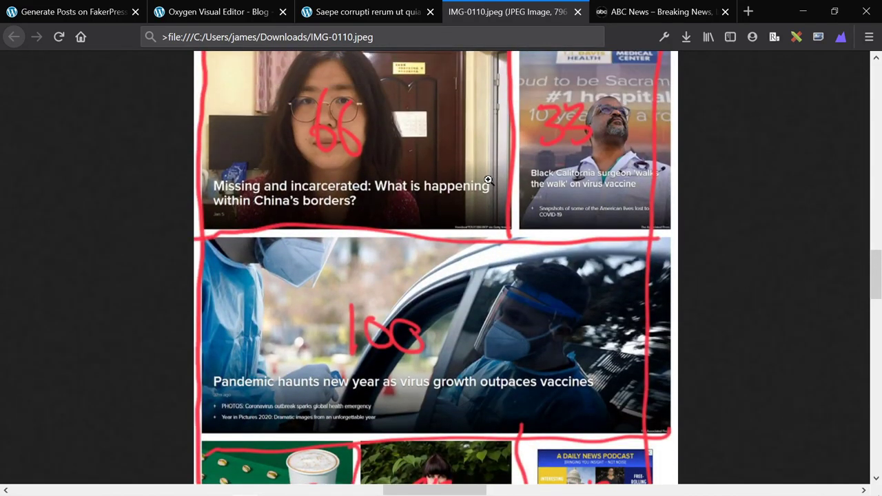
{"action": "scroll", "coordinate": [488, 180], "scroll_direction": "up", "scroll_amount": 1}
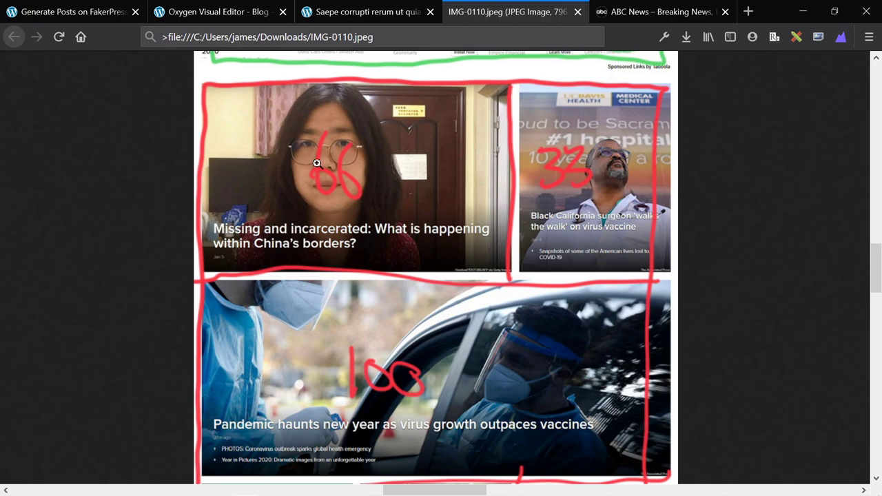
{"action": "scroll", "coordinate": [324, 172], "scroll_direction": "down", "scroll_amount": 3}
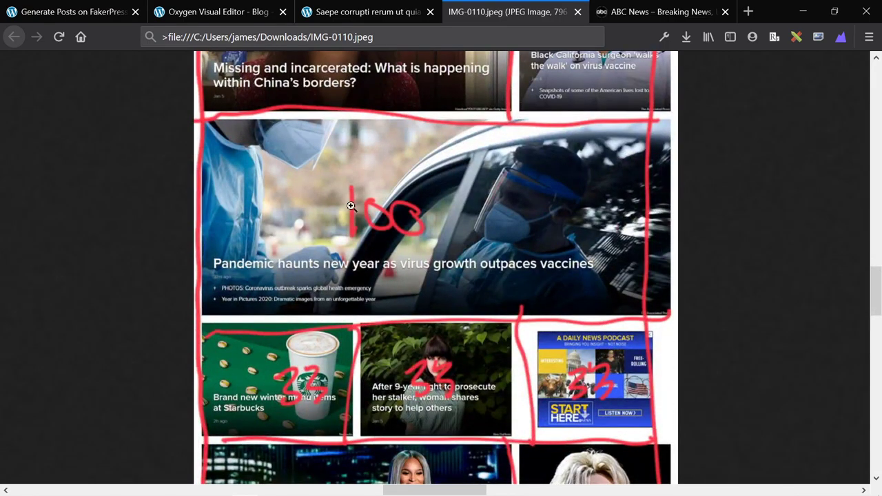
{"action": "scroll", "coordinate": [524, 211], "scroll_direction": "down", "scroll_amount": 2}
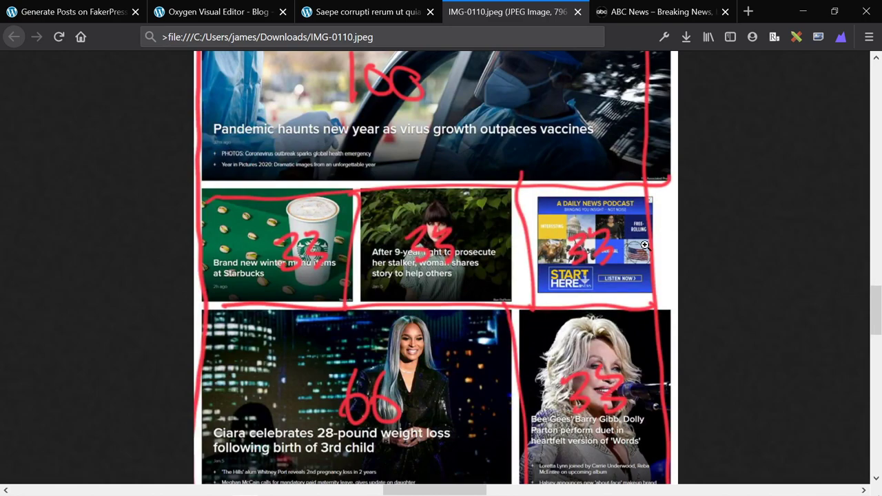
{"action": "scroll", "coordinate": [646, 245], "scroll_direction": "down", "scroll_amount": 1}
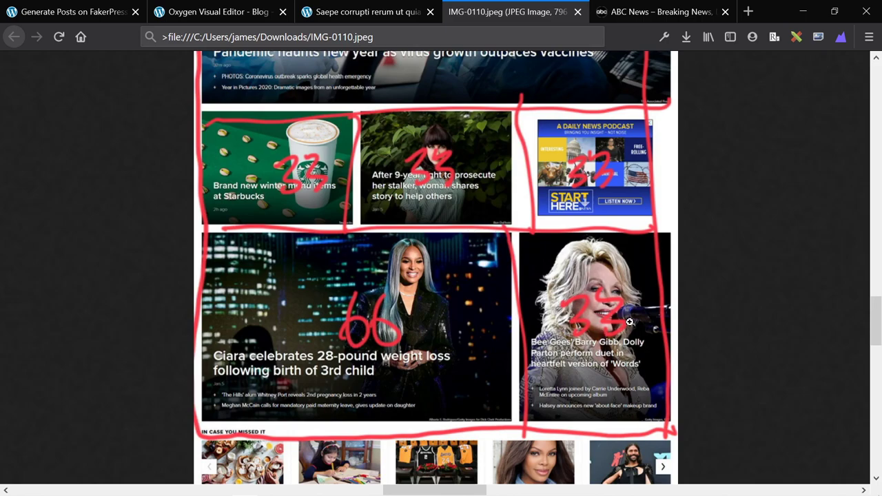
{"action": "scroll", "coordinate": [630, 321], "scroll_direction": "down", "scroll_amount": 1}
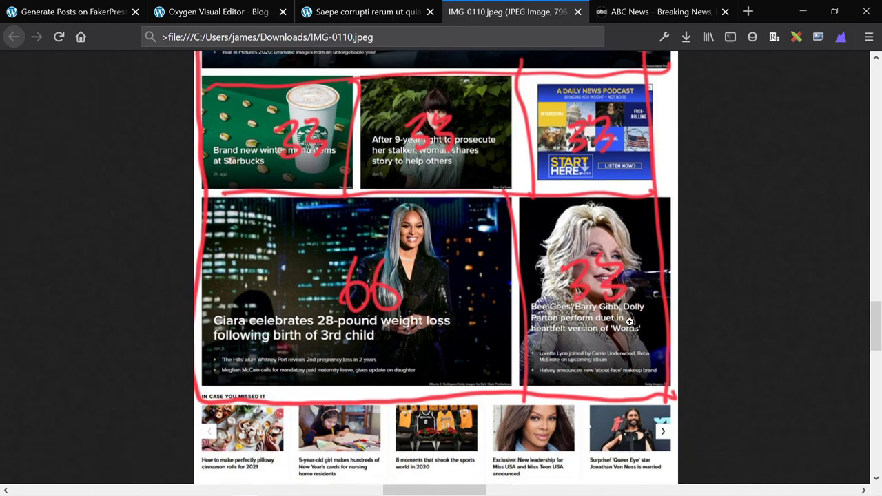
{"action": "scroll", "coordinate": [631, 290], "scroll_direction": "up", "scroll_amount": 2}
{"action": "scroll", "coordinate": [635, 253], "scroll_direction": "up", "scroll_amount": 3}
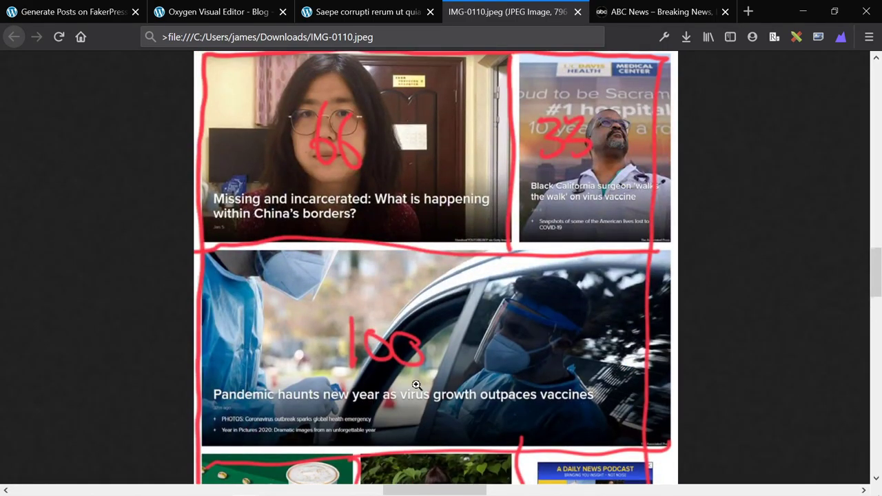
{"action": "scroll", "coordinate": [518, 324], "scroll_direction": "down", "scroll_amount": 3}
{"action": "scroll", "coordinate": [546, 325], "scroll_direction": "down", "scroll_amount": 1}
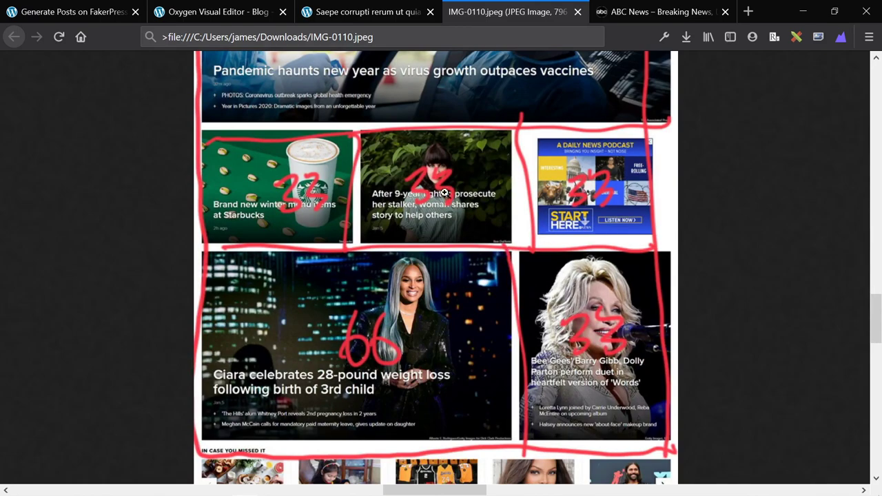
{"action": "scroll", "coordinate": [444, 193], "scroll_direction": "up", "scroll_amount": 3}
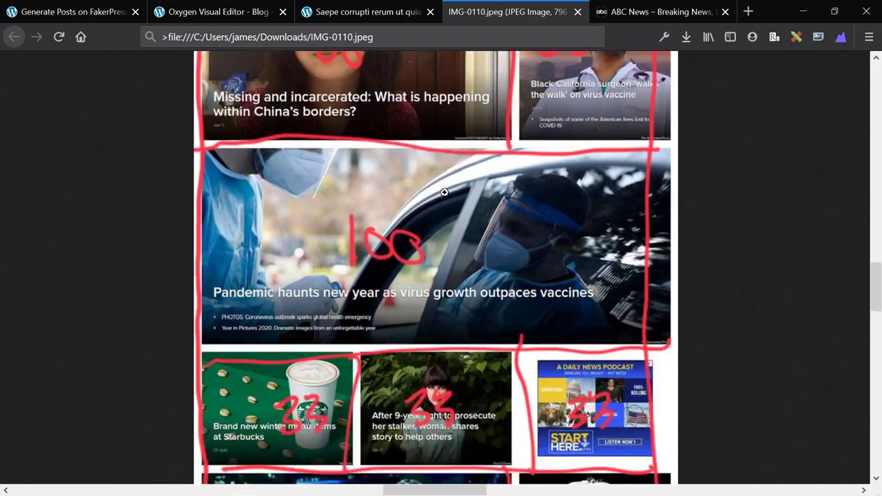
{"action": "scroll", "coordinate": [445, 192], "scroll_direction": "down", "scroll_amount": 2}
{"action": "scroll", "coordinate": [445, 192], "scroll_direction": "down", "scroll_amount": 2}
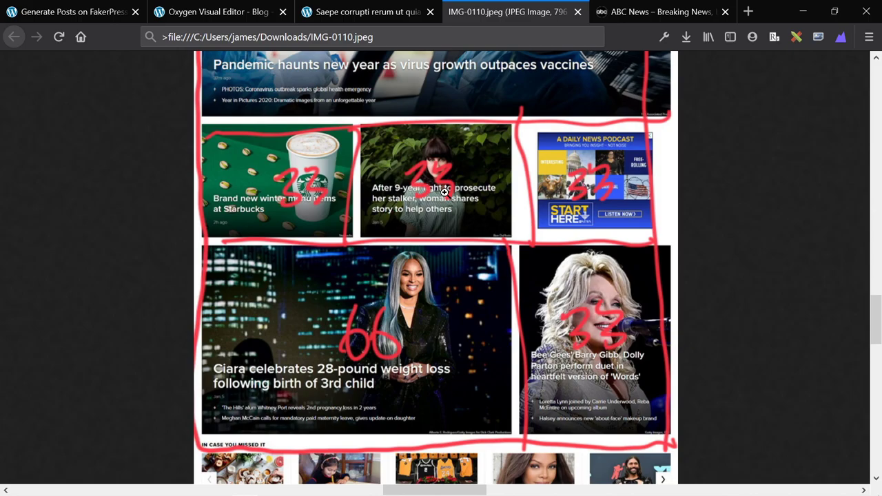
{"action": "scroll", "coordinate": [444, 190], "scroll_direction": "up", "scroll_amount": 4}
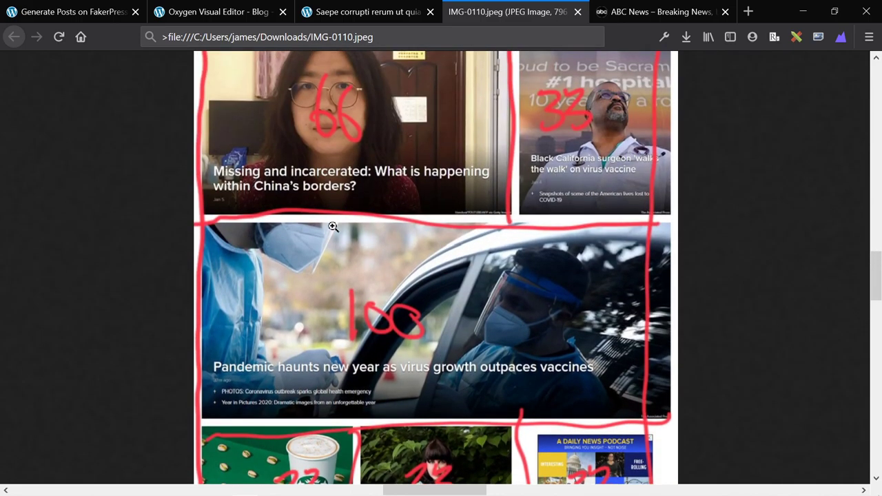
{"action": "scroll", "coordinate": [333, 227], "scroll_direction": "down", "scroll_amount": 4}
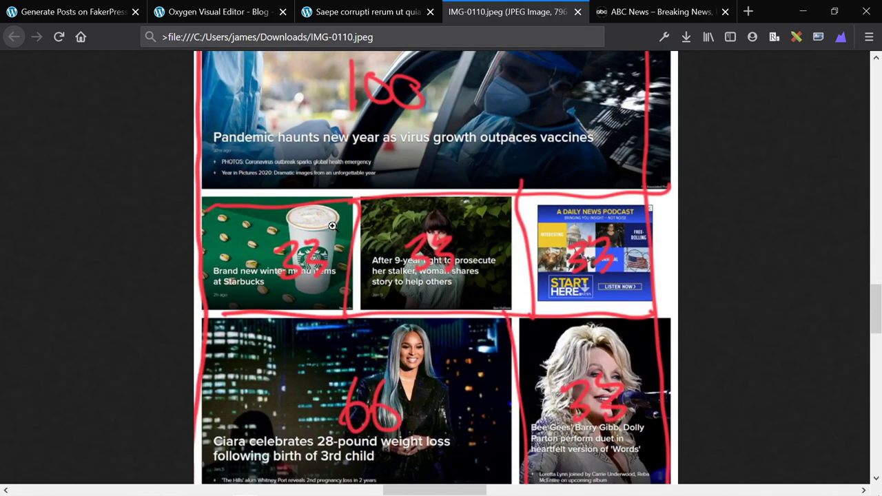
{"action": "scroll", "coordinate": [332, 226], "scroll_direction": "up", "scroll_amount": 2}
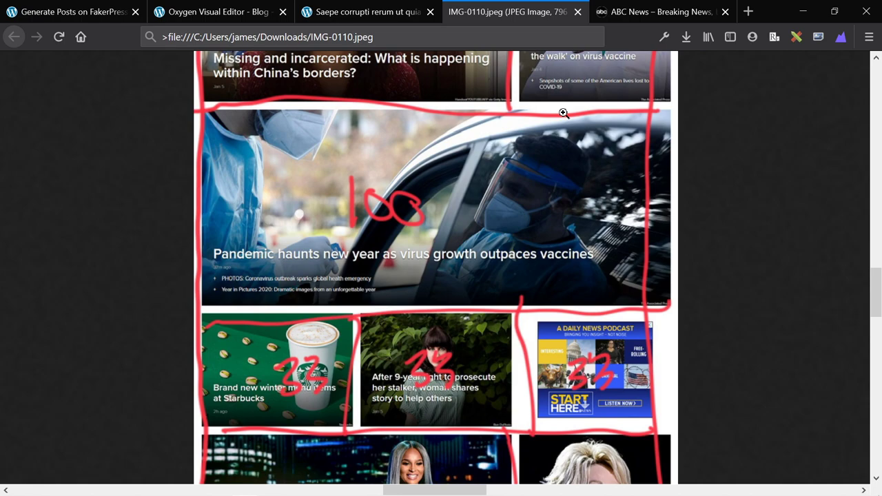
{"action": "scroll", "coordinate": [547, 187], "scroll_direction": "down", "scroll_amount": 3}
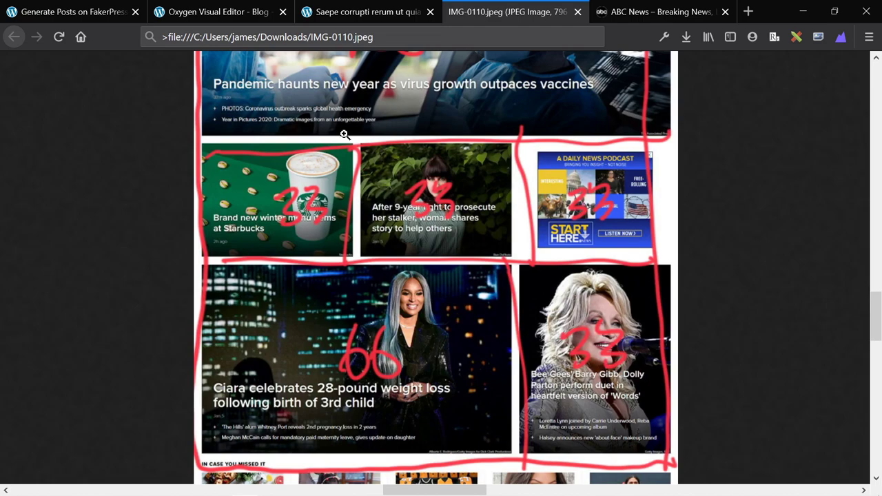
Return to the Oxygen editor tab for the blog template and add a Section to the Inner Content.
{"action": "left_click", "coordinate": [21, 10]}
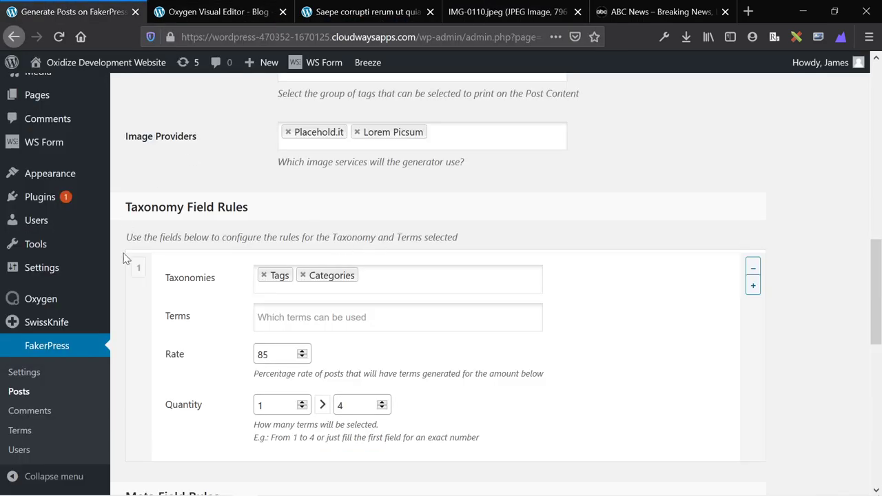
{"action": "left_click", "coordinate": [187, 14]}
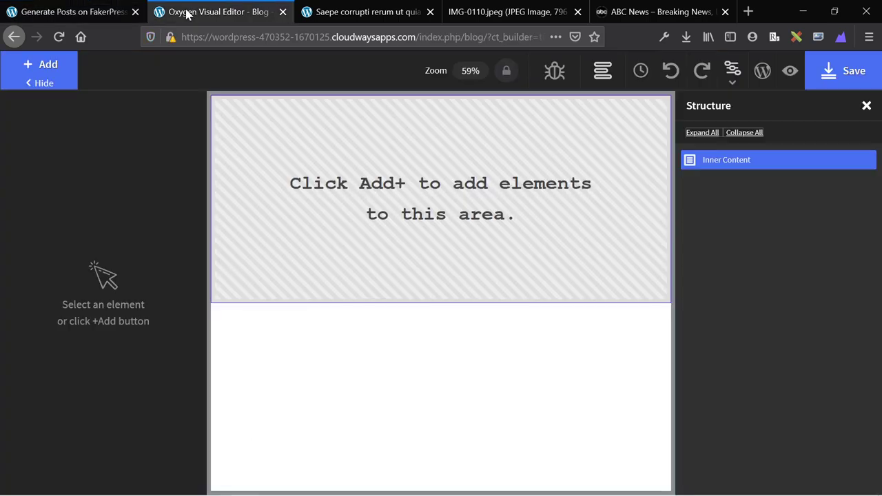
{"action": "left_click", "coordinate": [67, 72]}
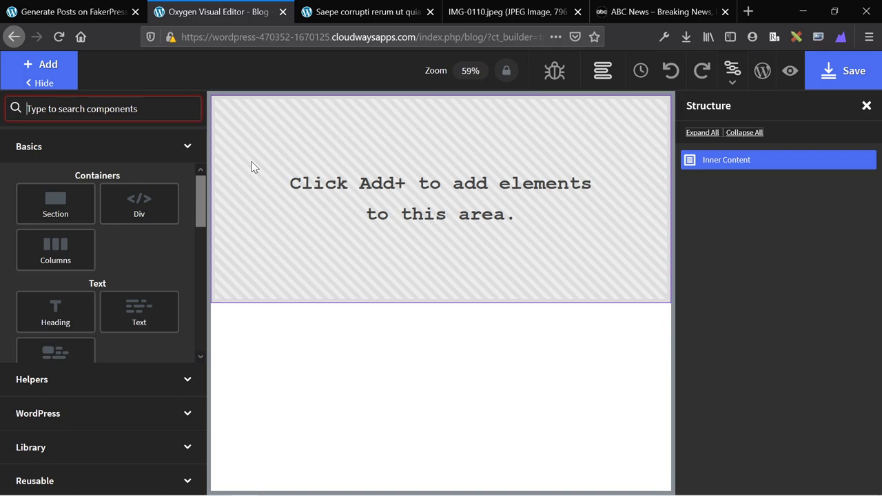
{"action": "scroll", "coordinate": [138, 241], "scroll_direction": "down", "scroll_amount": 3}
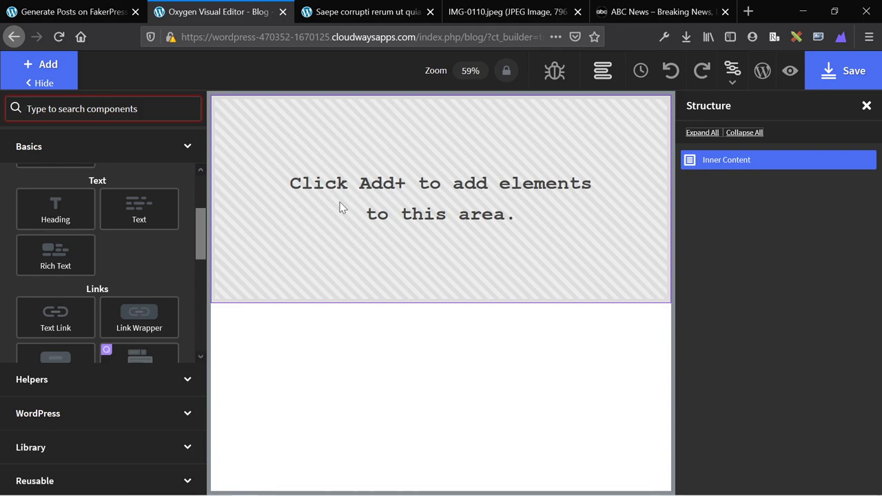
{"action": "right_click", "coordinate": [406, 195]}
{"action": "key", "text": "Escape"}
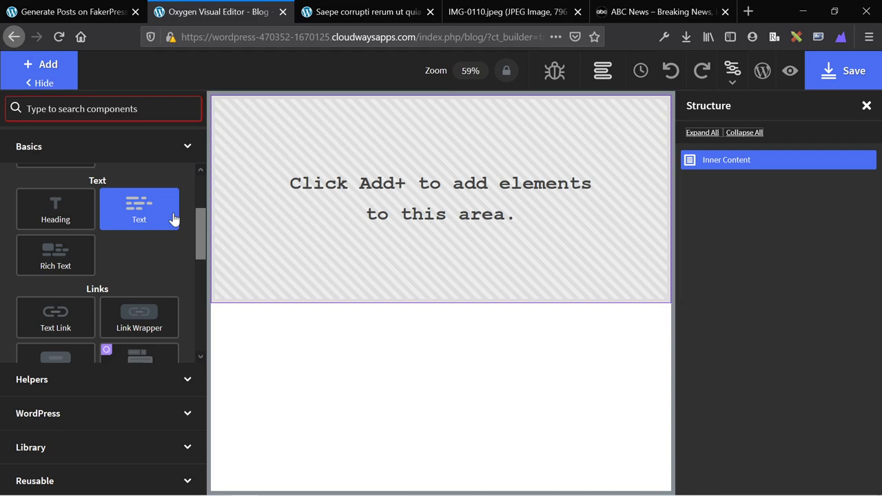
{"action": "scroll", "coordinate": [172, 213], "scroll_direction": "down", "scroll_amount": 2}
{"action": "scroll", "coordinate": [173, 214], "scroll_direction": "up", "scroll_amount": 4}
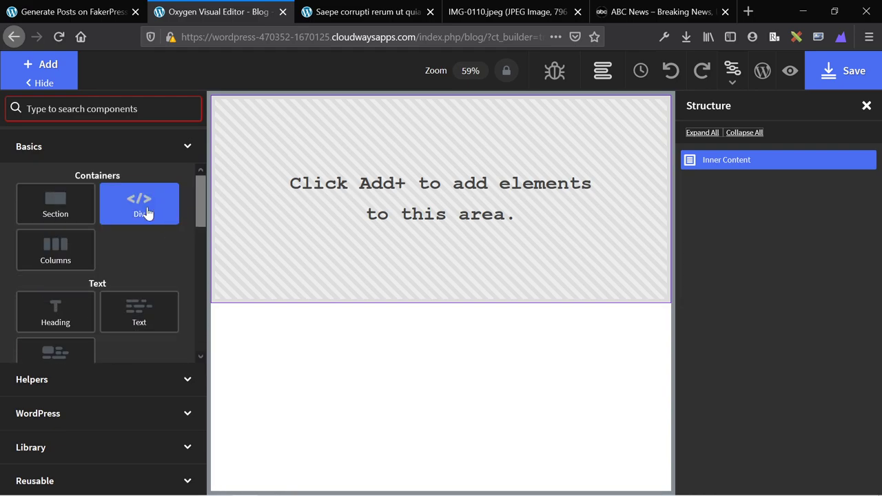
{"action": "left_click", "coordinate": [70, 205]}
{"action": "right_click", "coordinate": [312, 120]}
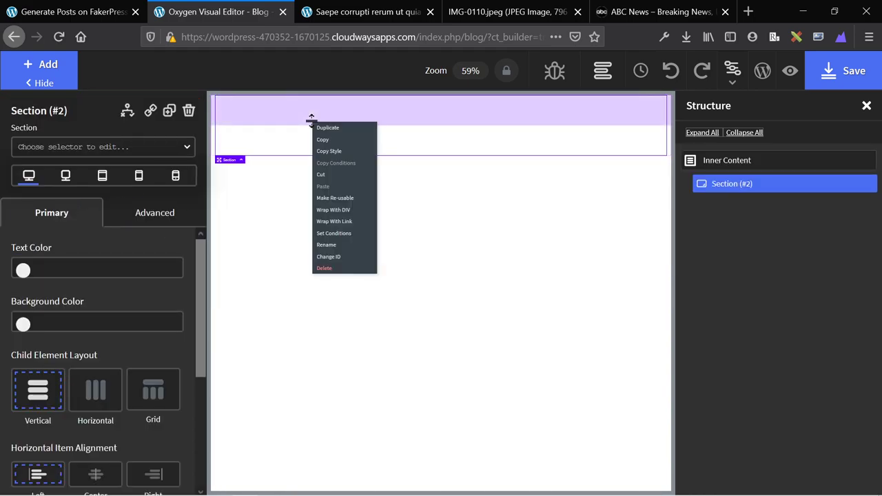
{"action": "left_click", "coordinate": [293, 287]}
Find the Repeater component by searching for "re" and add it inside the new section.
{"action": "left_click", "coordinate": [42, 62]}
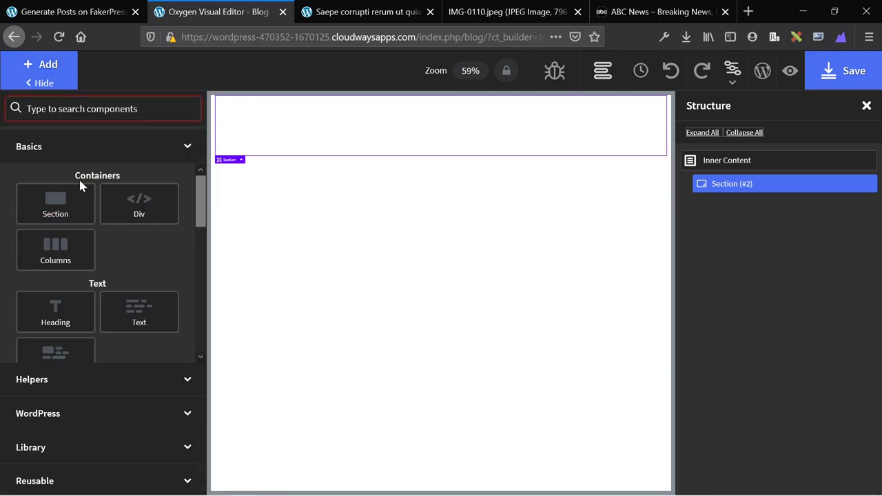
{"action": "type", "text": "re"}
{"action": "left_click", "coordinate": [142, 164]}
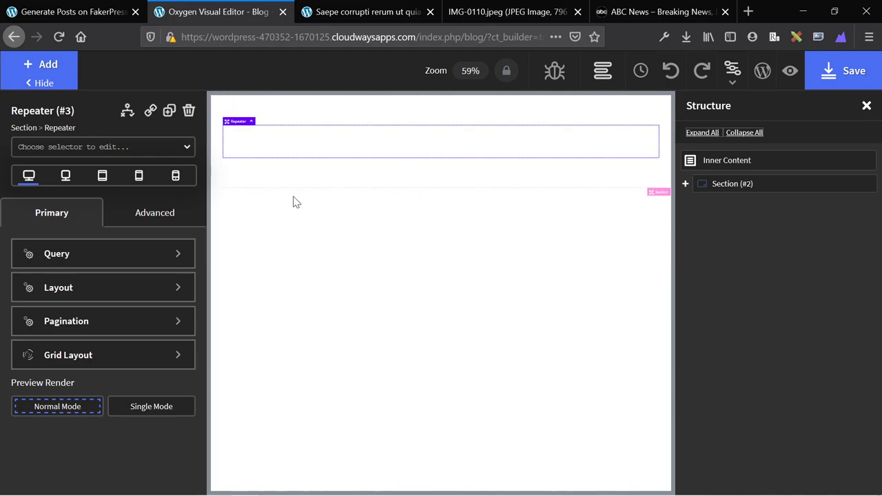
Examine the 66, 33 and 100 percent card markings in IMG-0110.jpeg to see how the rows of the layout repeat.
{"action": "left_click", "coordinate": [356, 19]}
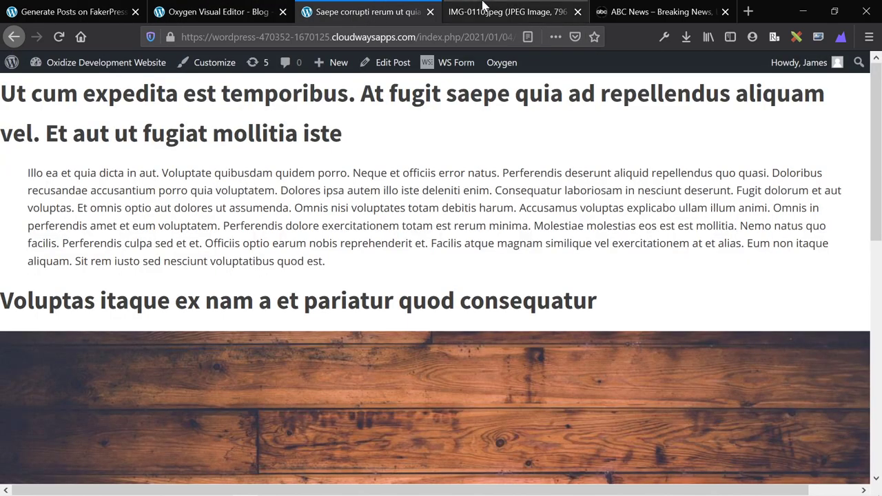
{"action": "left_click", "coordinate": [481, 8]}
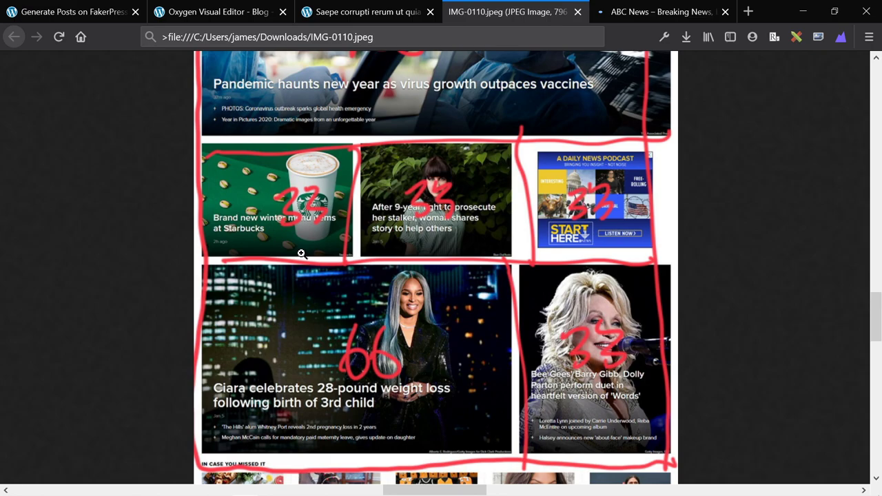
{"action": "scroll", "coordinate": [302, 254], "scroll_direction": "up", "scroll_amount": 5}
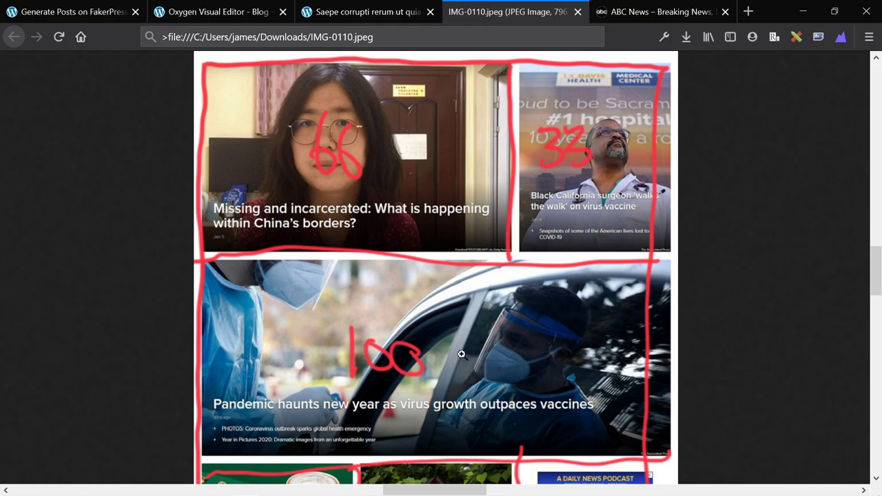
{"action": "scroll", "coordinate": [461, 354], "scroll_direction": "down", "scroll_amount": 4}
{"action": "scroll", "coordinate": [222, 246], "scroll_direction": "up", "scroll_amount": 4}
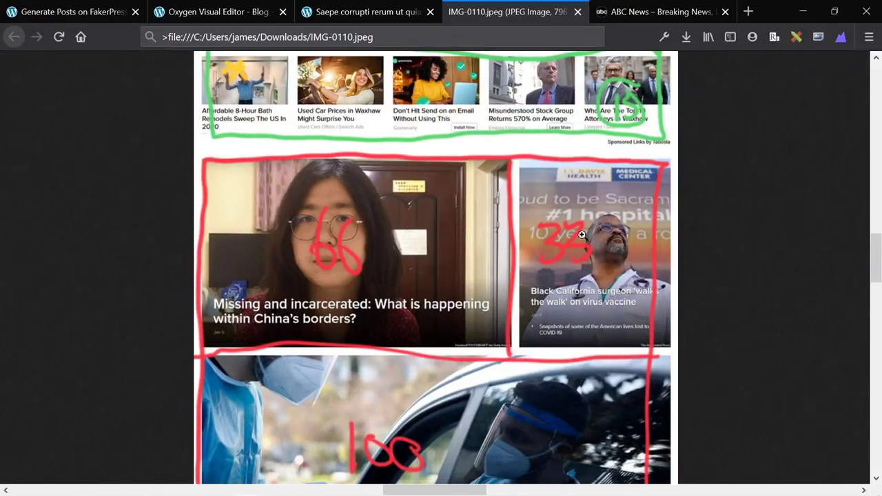
{"action": "scroll", "coordinate": [223, 247], "scroll_direction": "down", "scroll_amount": 4}
{"action": "scroll", "coordinate": [551, 260], "scroll_direction": "down", "scroll_amount": 2}
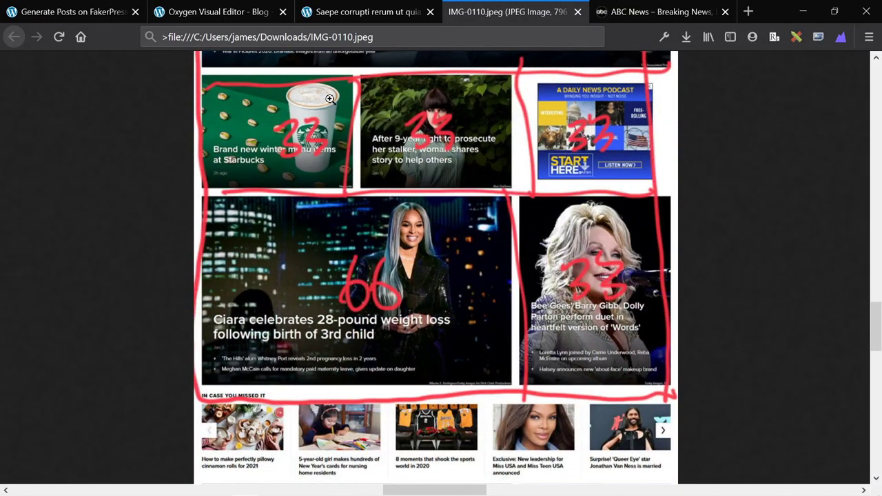
{"action": "scroll", "coordinate": [331, 100], "scroll_direction": "up", "scroll_amount": 1}
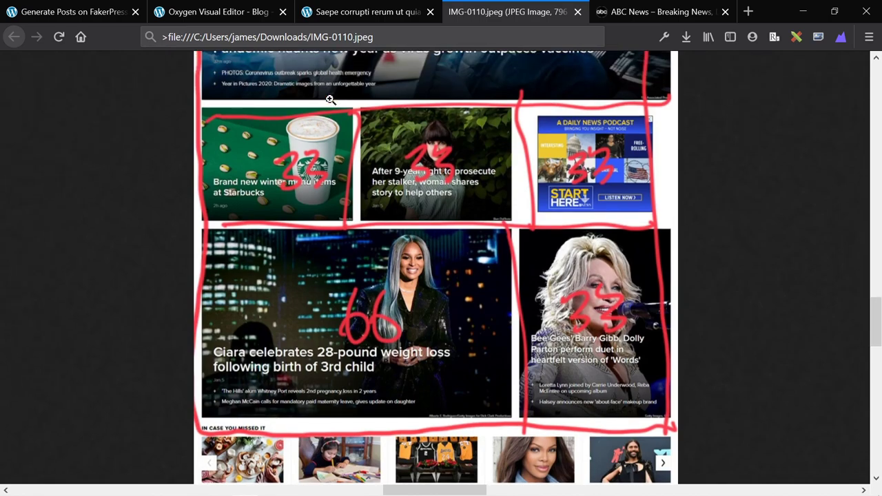
{"action": "scroll", "coordinate": [331, 100], "scroll_direction": "up", "scroll_amount": 5}
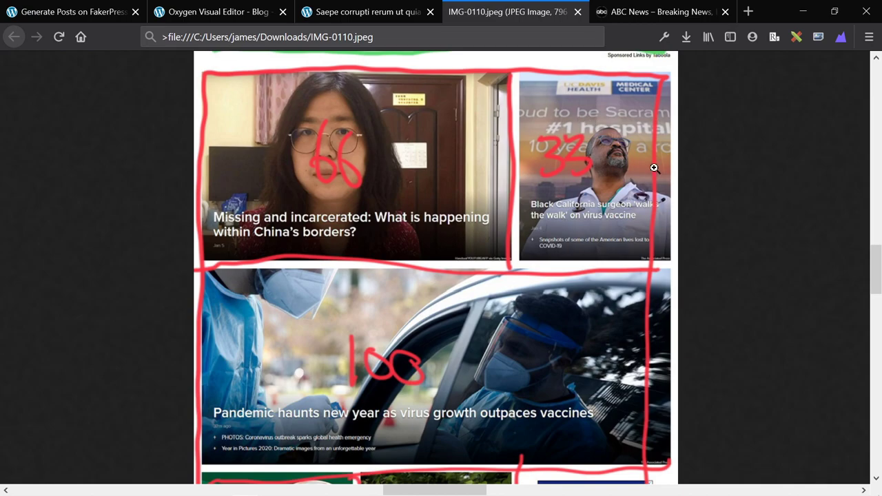
{"action": "scroll", "coordinate": [593, 137], "scroll_direction": "down", "scroll_amount": 4}
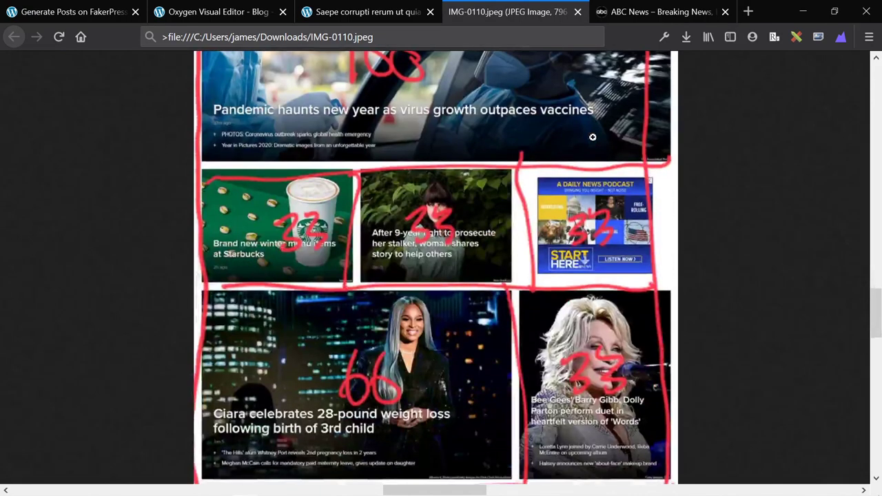
{"action": "scroll", "coordinate": [599, 352], "scroll_direction": "down", "scroll_amount": 2}
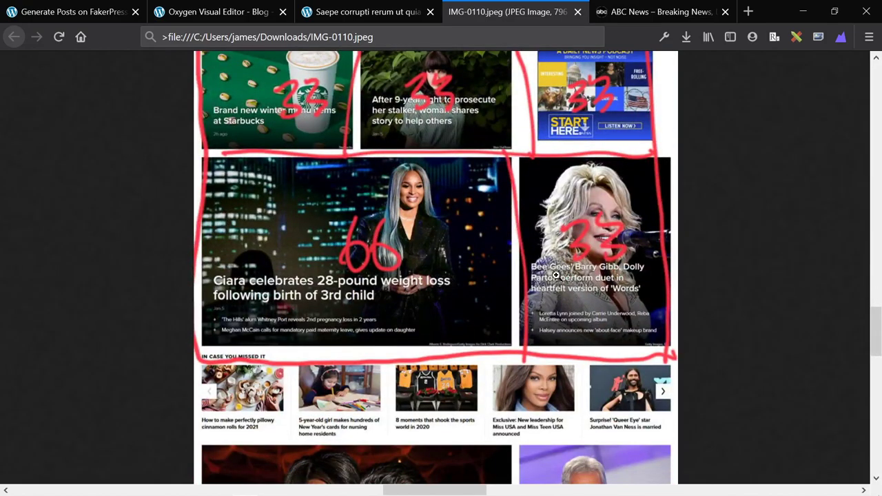
{"action": "scroll", "coordinate": [547, 268], "scroll_direction": "down", "scroll_amount": 6}
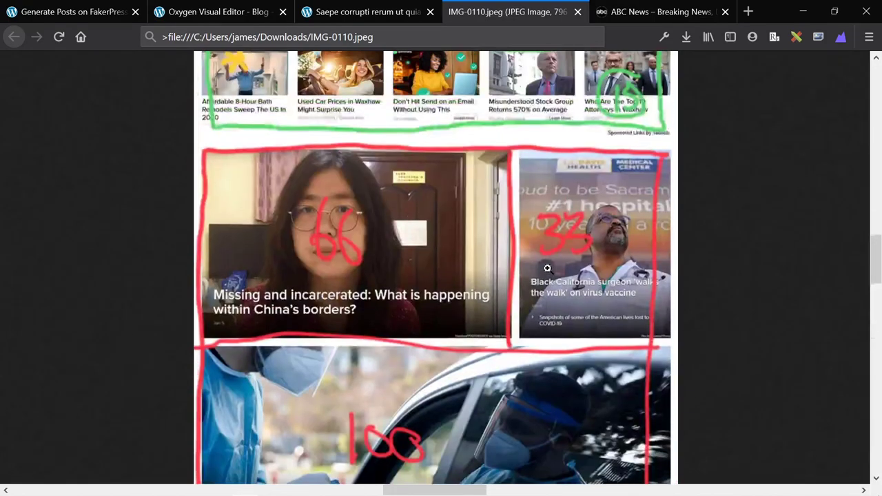
{"action": "scroll", "coordinate": [541, 420], "scroll_direction": "down", "scroll_amount": 5}
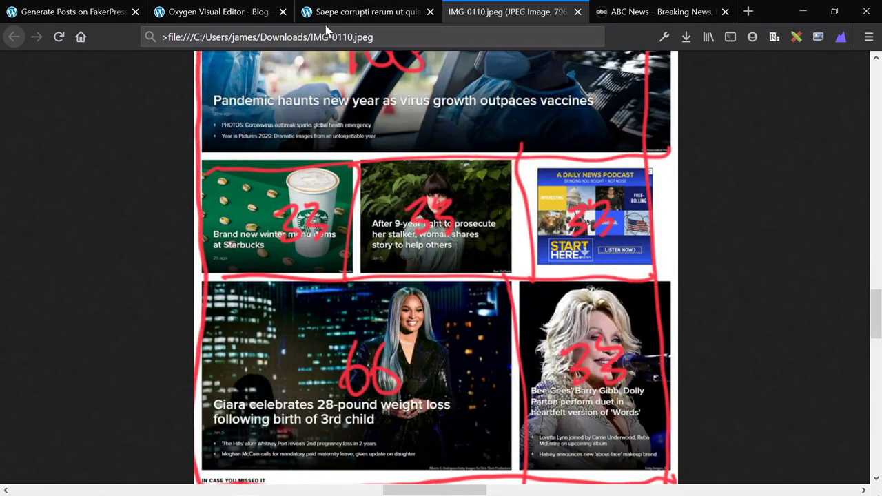
Return to the Oxygen editor tab and give the Repeater a custom WP query with the post type post, applying the query parameters.
{"action": "left_click", "coordinate": [219, 12]}
{"action": "left_click", "coordinate": [122, 253]}
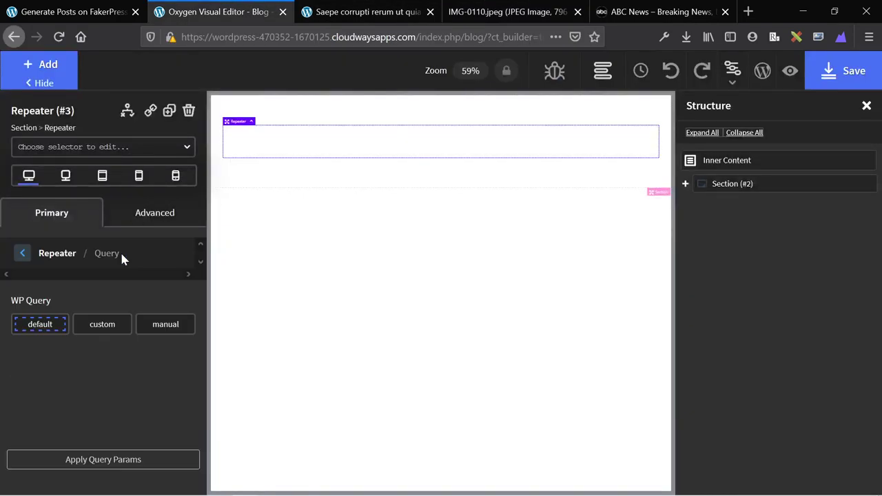
{"action": "left_click", "coordinate": [91, 324]}
{"action": "left_click", "coordinate": [89, 333]}
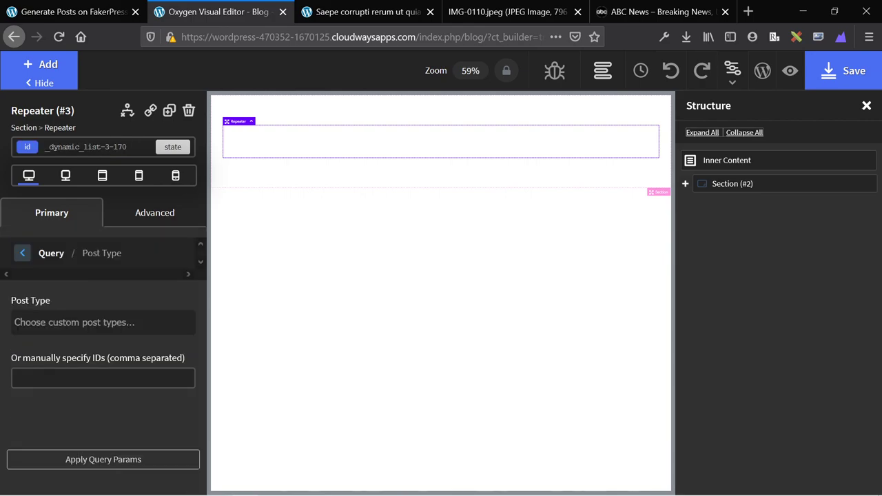
{"action": "left_click", "coordinate": [86, 322]}
{"action": "type", "text": "p"}
{"action": "left_click", "coordinate": [80, 352]}
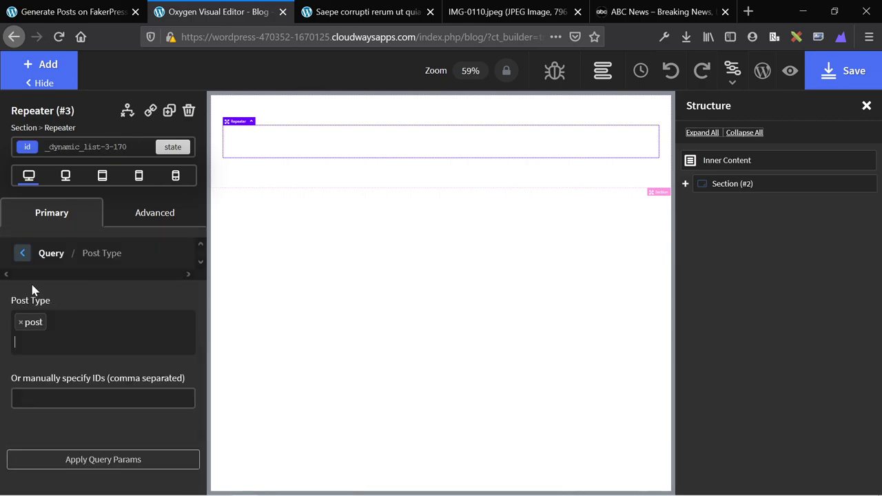
{"action": "left_click", "coordinate": [77, 459]}
{"action": "left_click", "coordinate": [23, 253]}
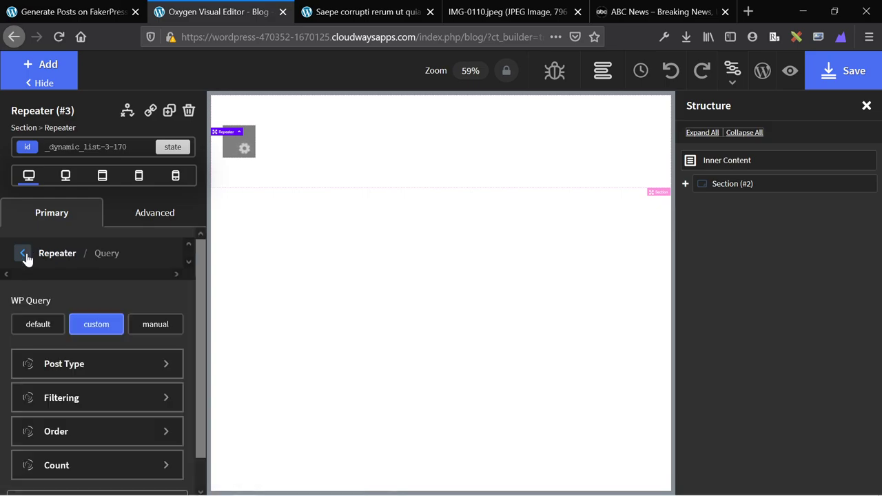
Limit the Repeater's query to 8 posts per page and apply the query parameters.
{"action": "scroll", "coordinate": [100, 434], "scroll_direction": "down", "scroll_amount": 1}
{"action": "left_click", "coordinate": [99, 432]}
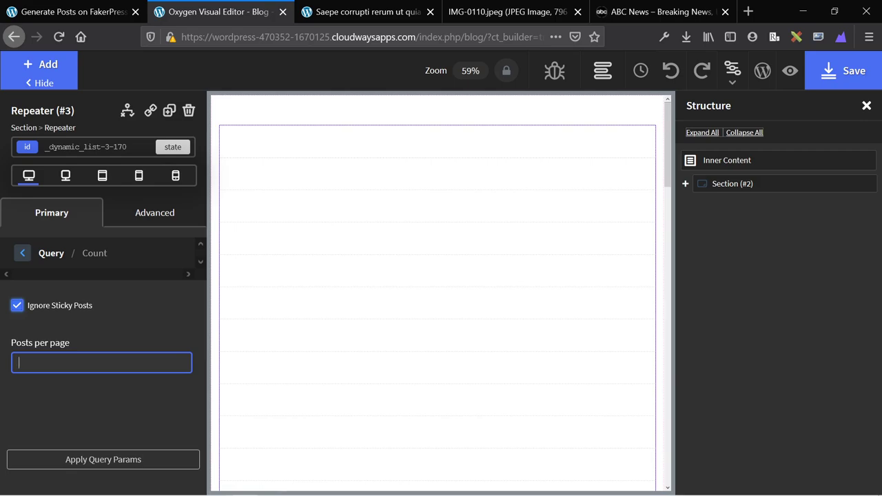
{"action": "left_click", "coordinate": [103, 457]}
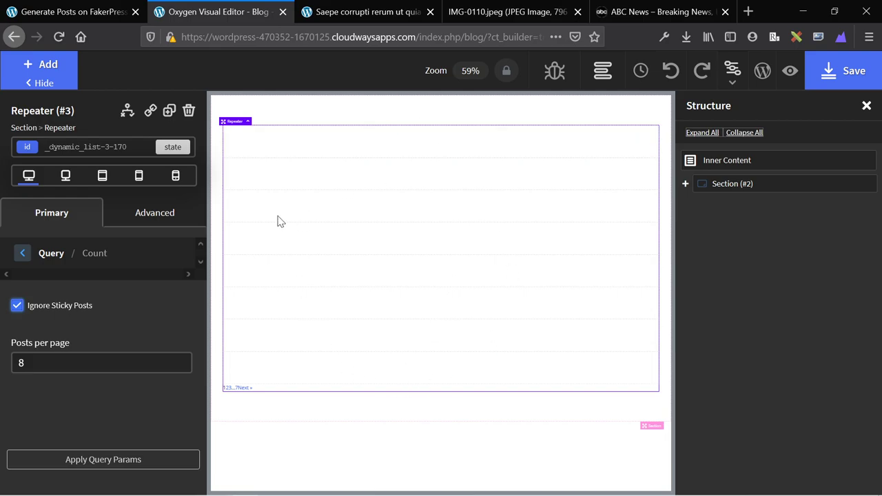
Wrap the Div inside the Repeater in another Div.
{"action": "left_click", "coordinate": [284, 135]}
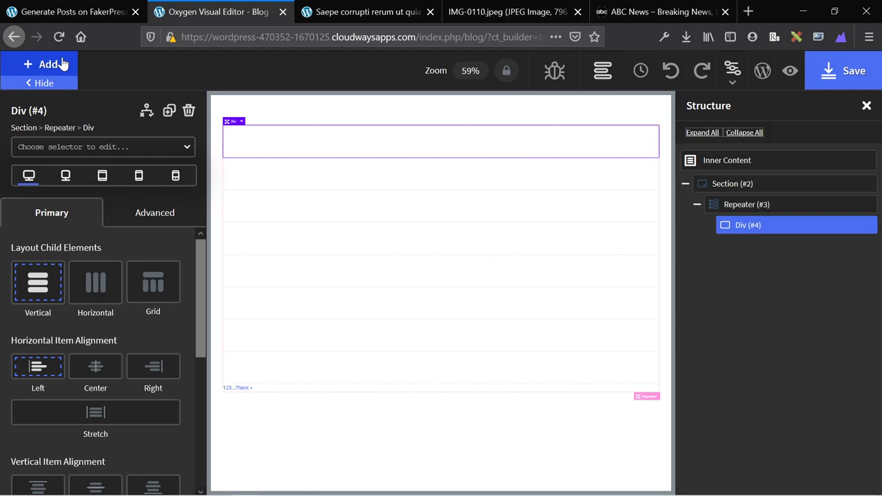
{"action": "right_click", "coordinate": [262, 142]}
{"action": "left_click", "coordinate": [309, 232]}
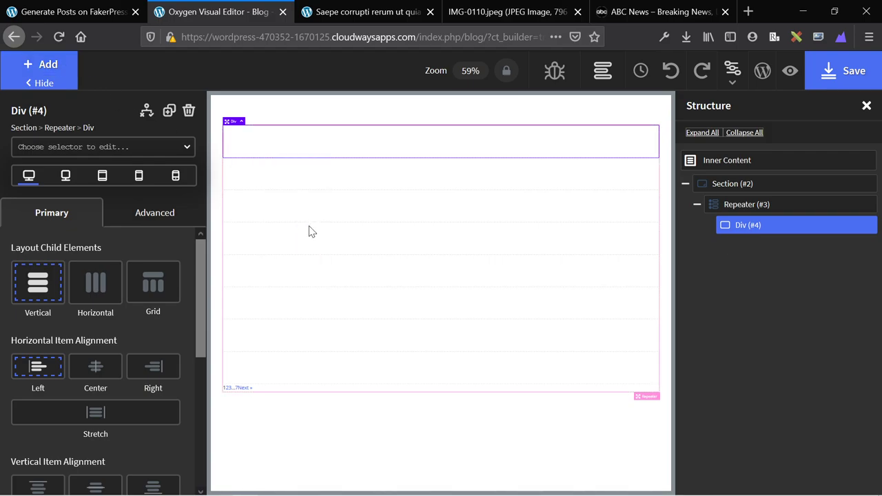
Set the width of the inner Div to 100%.
{"action": "left_click", "coordinate": [784, 247]}
{"action": "scroll", "coordinate": [75, 309], "scroll_direction": "down", "scroll_amount": 3}
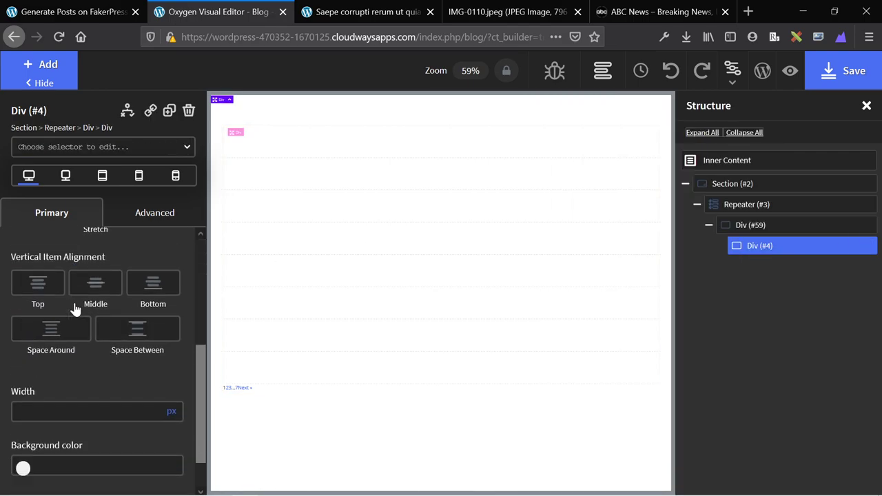
{"action": "left_click", "coordinate": [96, 412]}
{"action": "left_click", "coordinate": [173, 422]}
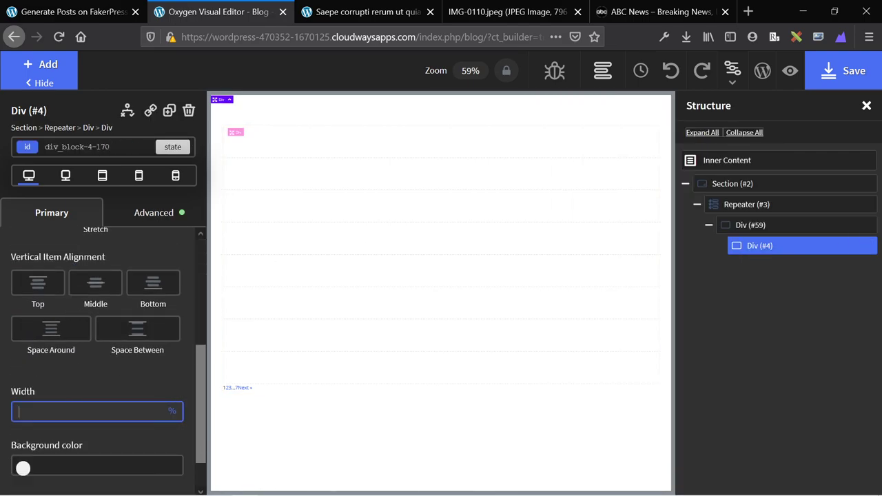
Convert the inner Div into a Link Wrapper and set its URL to the dynamic post permalink.
{"action": "left_click", "coordinate": [149, 109]}
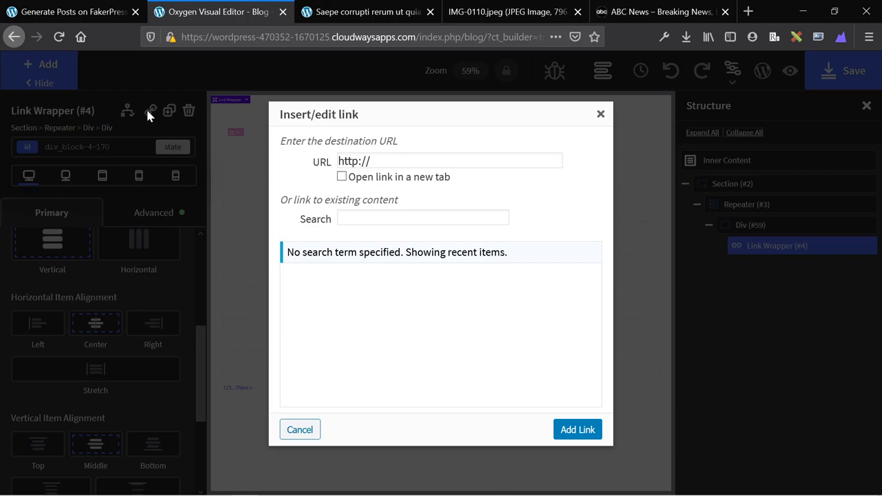
{"action": "left_click", "coordinate": [601, 114]}
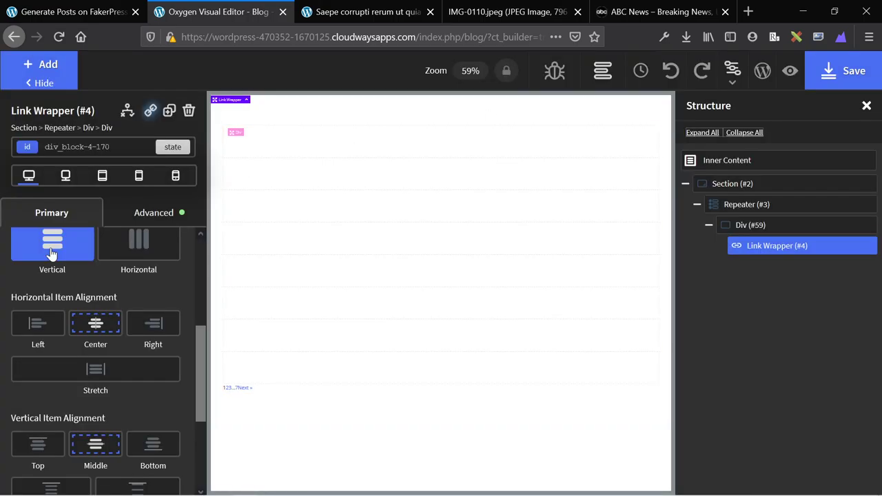
{"action": "left_click", "coordinate": [153, 268]}
{"action": "left_click", "coordinate": [221, 195]}
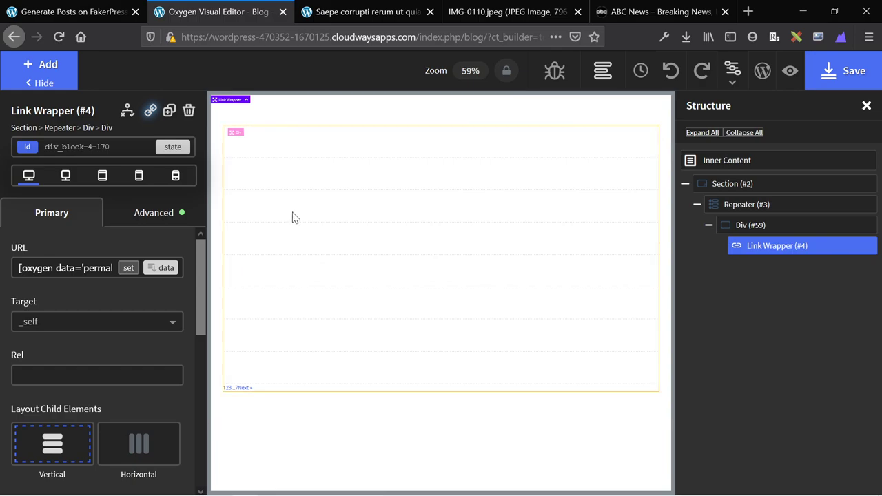
{"action": "left_click", "coordinate": [31, 65]}
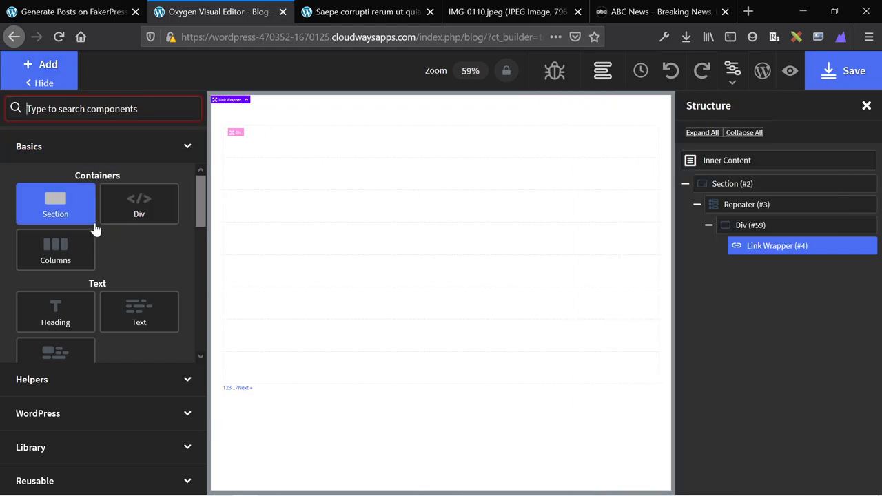
{"action": "left_click", "coordinate": [413, 197]}
{"action": "left_click", "coordinate": [758, 247]}
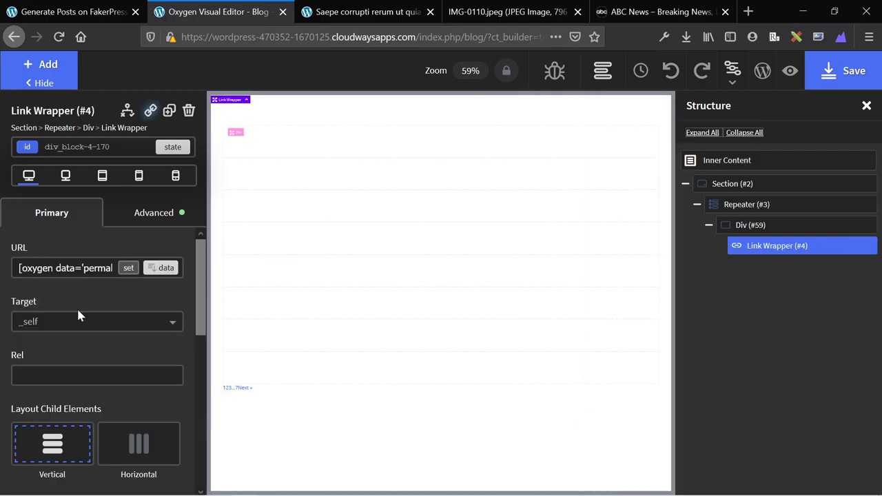
Set the Link Wrapper's height to 300 px in its size and spacing styles.
{"action": "scroll", "coordinate": [77, 311], "scroll_direction": "down", "scroll_amount": 5}
{"action": "left_click", "coordinate": [190, 218]}
{"action": "left_click", "coordinate": [62, 285]}
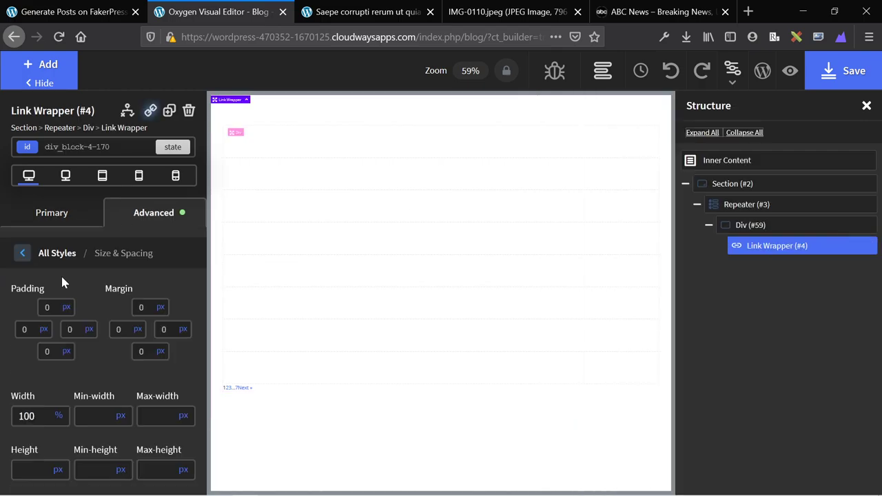
{"action": "left_click", "coordinate": [31, 416]}
{"action": "left_click", "coordinate": [31, 470]}
{"action": "type", "text": "300"}
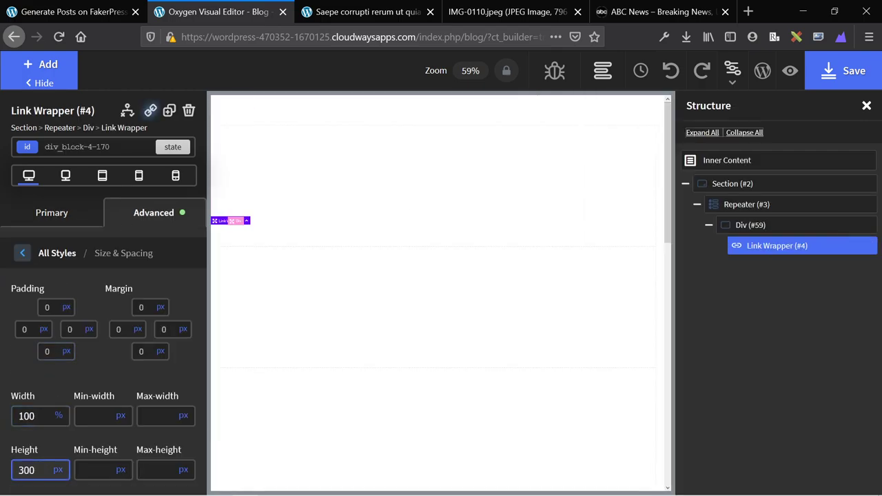
Add a Heading inside the Link Wrapper and align the wrapper's items horizontally left and vertically bottom.
{"action": "left_click", "coordinate": [26, 76]}
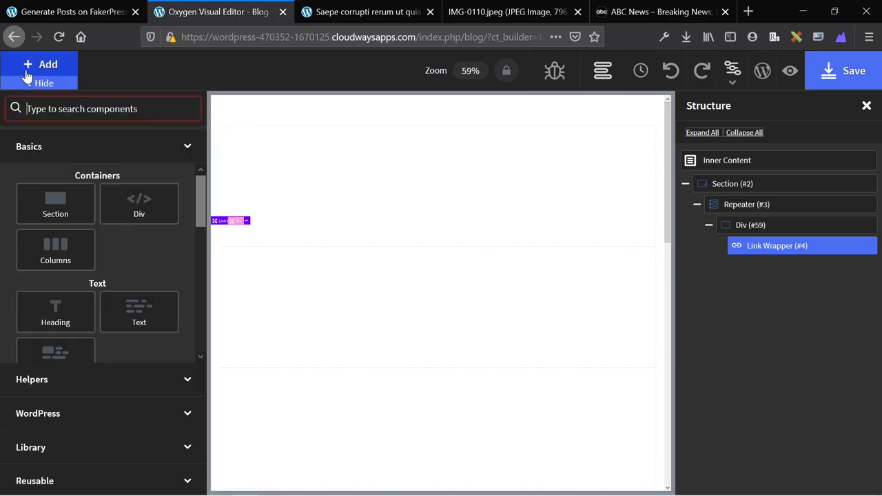
{"action": "left_click", "coordinate": [59, 313]}
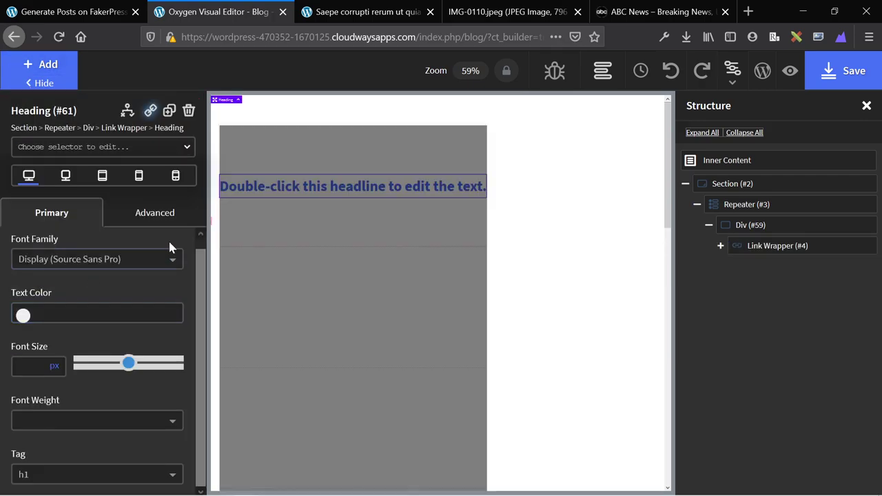
{"action": "left_click", "coordinate": [240, 229]}
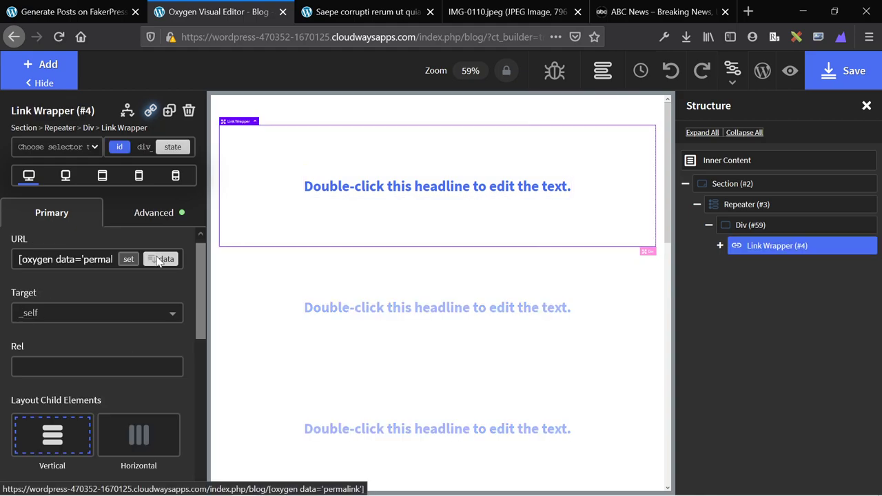
{"action": "scroll", "coordinate": [47, 414], "scroll_direction": "down", "scroll_amount": 5}
{"action": "left_click", "coordinate": [41, 366]}
{"action": "scroll", "coordinate": [48, 376], "scroll_direction": "down", "scroll_amount": 1}
{"action": "scroll", "coordinate": [48, 386], "scroll_direction": "down", "scroll_amount": 1}
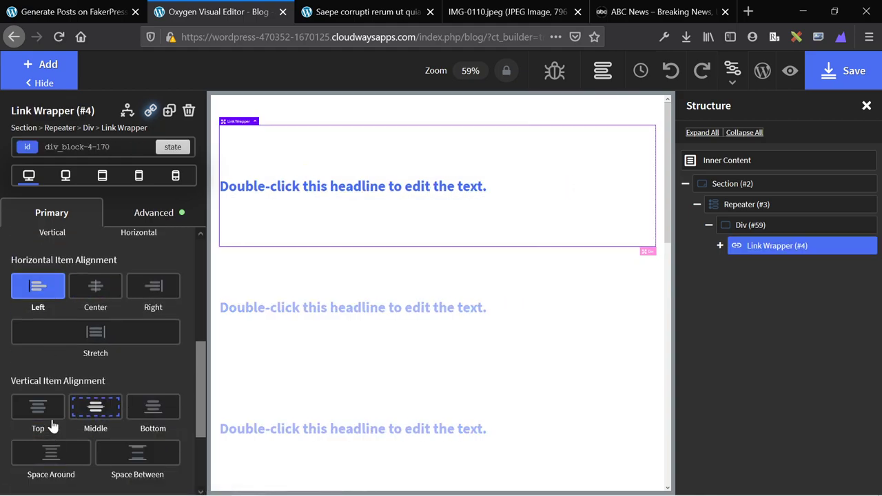
{"action": "left_click", "coordinate": [153, 407]}
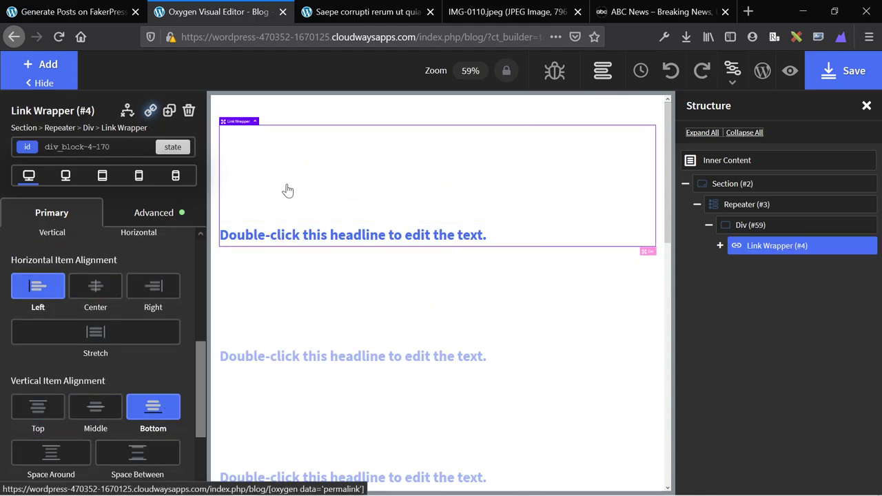
Set the Link Wrapper's padding to 30 px on all sides.
{"action": "left_click", "coordinate": [154, 213]}
{"action": "left_click", "coordinate": [87, 286]}
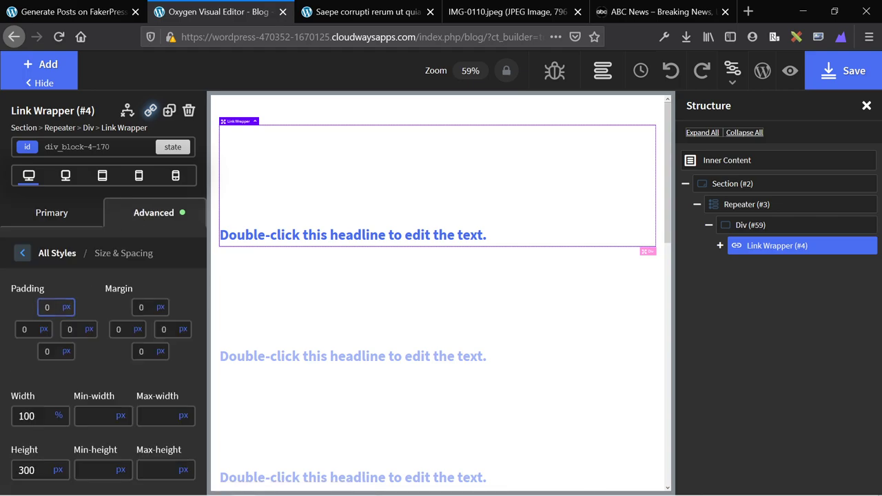
{"action": "type", "text": "30"}
{"action": "left_click", "coordinate": [57, 370]}
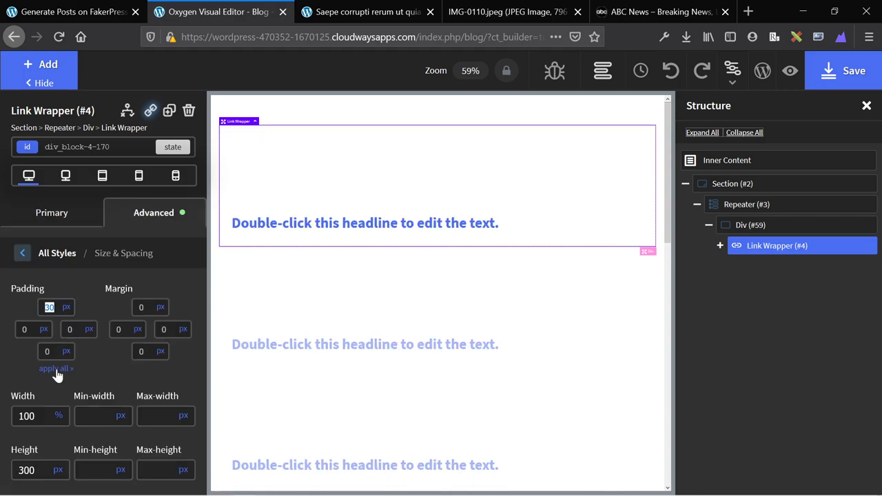
Replace the heading's placeholder text with the dynamic post title, leaving the title's link option off.
{"action": "double_click", "coordinate": [269, 223]}
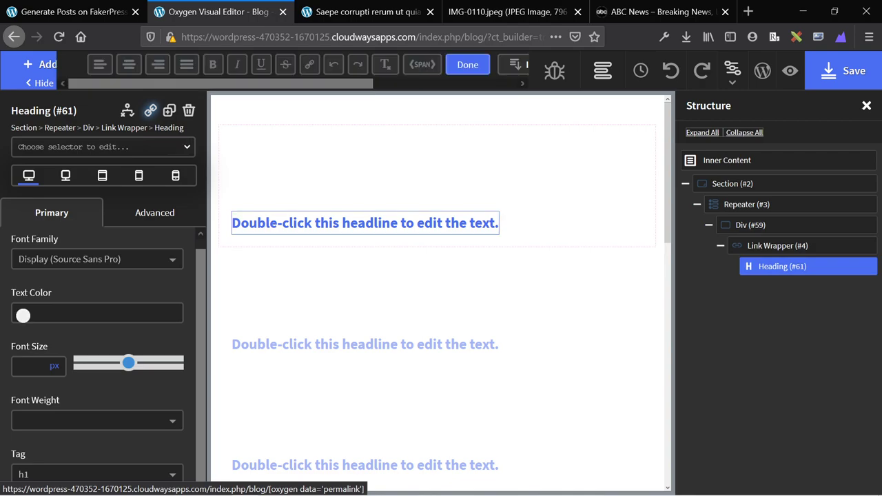
{"action": "key", "text": "ctrl+a"}
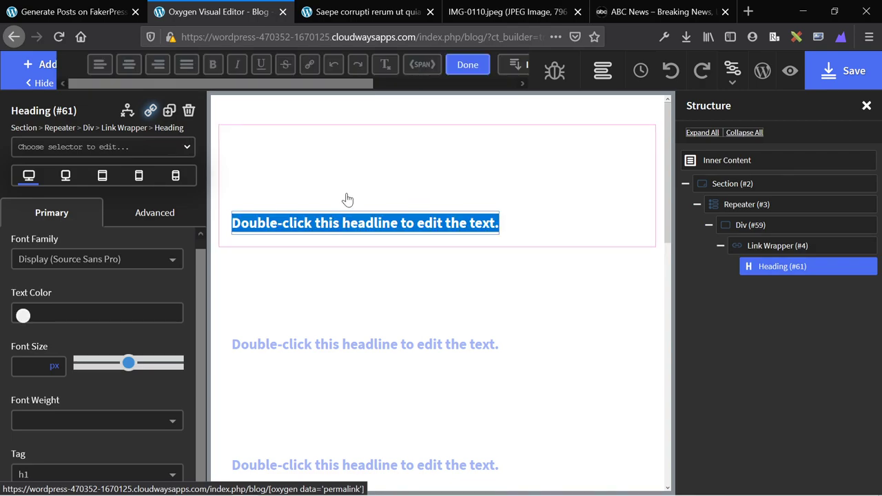
{"action": "scroll", "coordinate": [431, 68], "scroll_direction": "right", "scroll_amount": 3}
{"action": "left_click", "coordinate": [348, 69]}
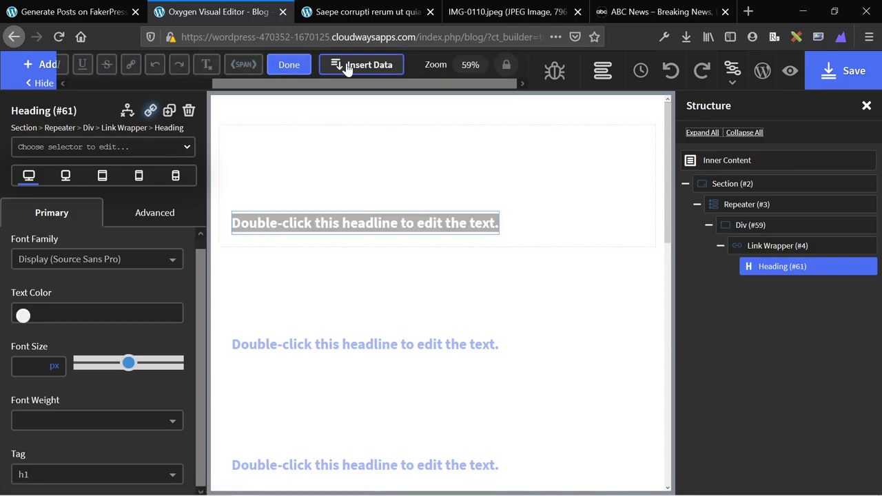
{"action": "left_click", "coordinate": [209, 195]}
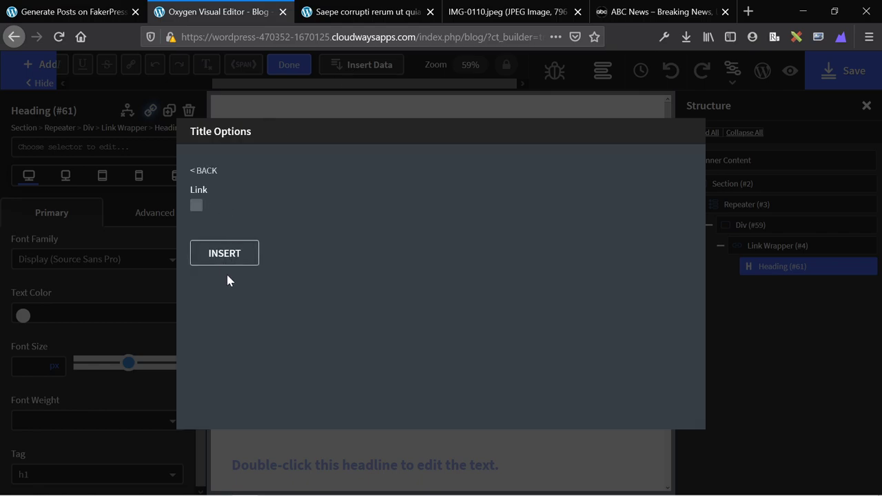
{"action": "left_click", "coordinate": [218, 250]}
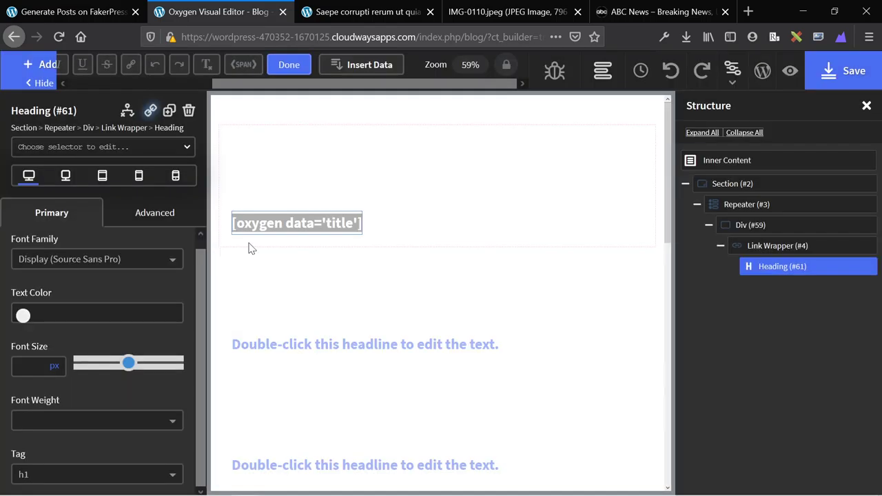
Set the Link Wrapper's typography color to white, #ffffff.
{"action": "left_click", "coordinate": [402, 199]}
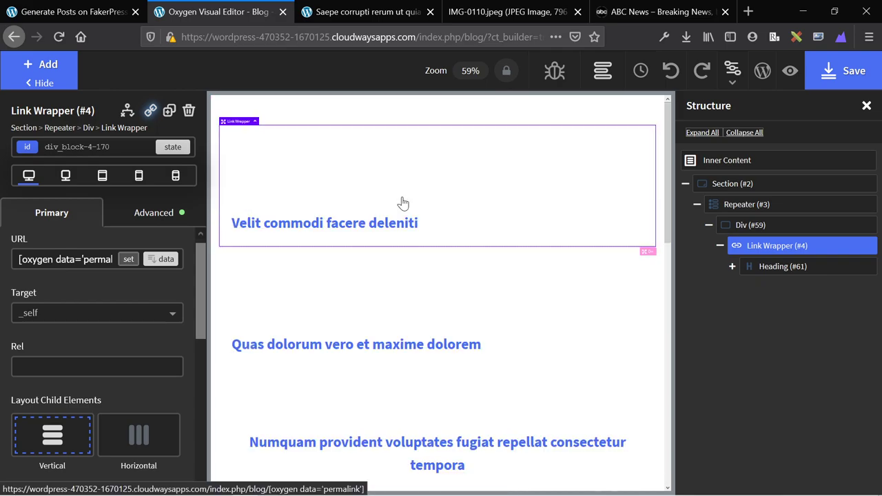
{"action": "left_click", "coordinate": [153, 223]}
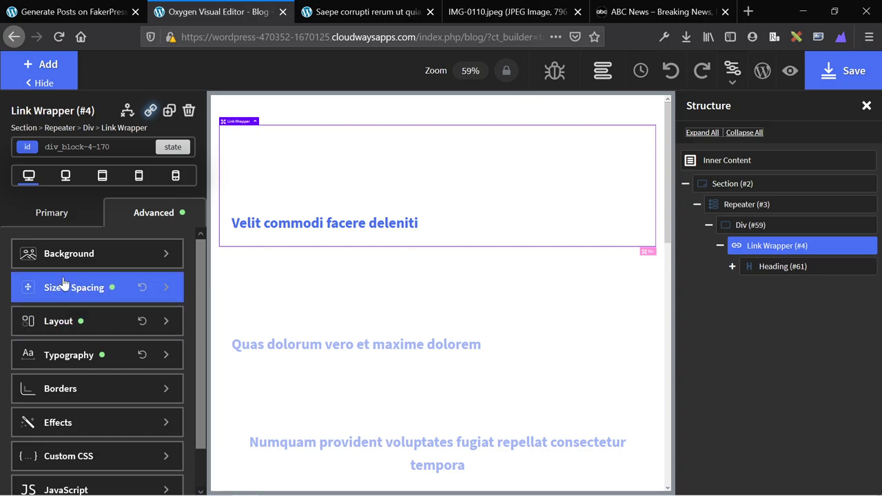
{"action": "left_click", "coordinate": [86, 356]}
{"action": "left_click", "coordinate": [146, 309]}
{"action": "key", "text": "Tab"}
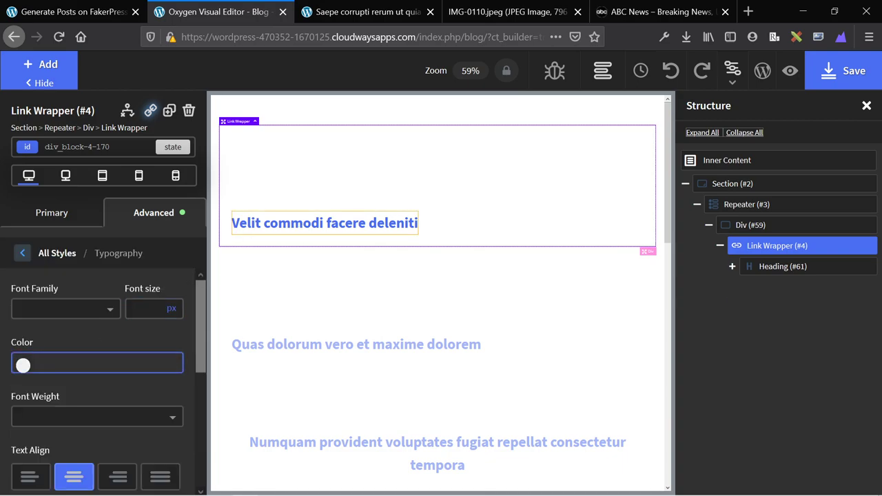
{"action": "left_click", "coordinate": [23, 370]}
{"action": "scroll", "coordinate": [38, 422], "scroll_direction": "down", "scroll_amount": 3}
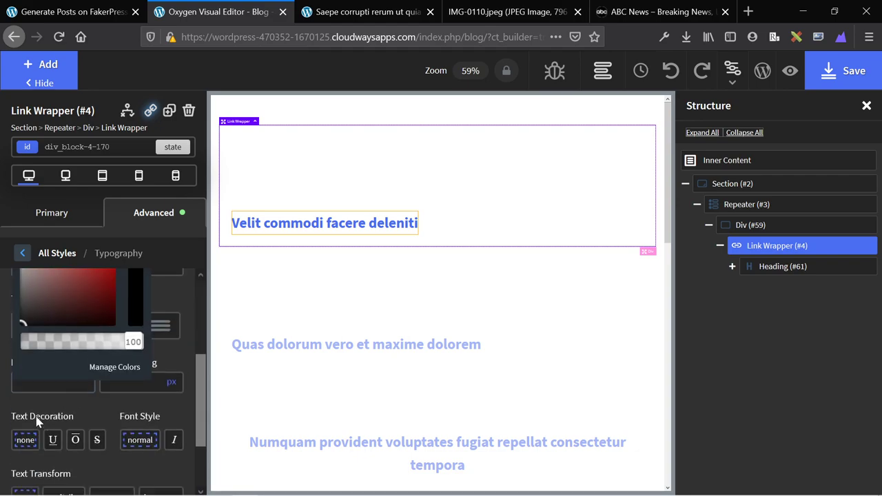
{"action": "scroll", "coordinate": [99, 323], "scroll_direction": "up", "scroll_amount": 3}
{"action": "left_click", "coordinate": [67, 381]}
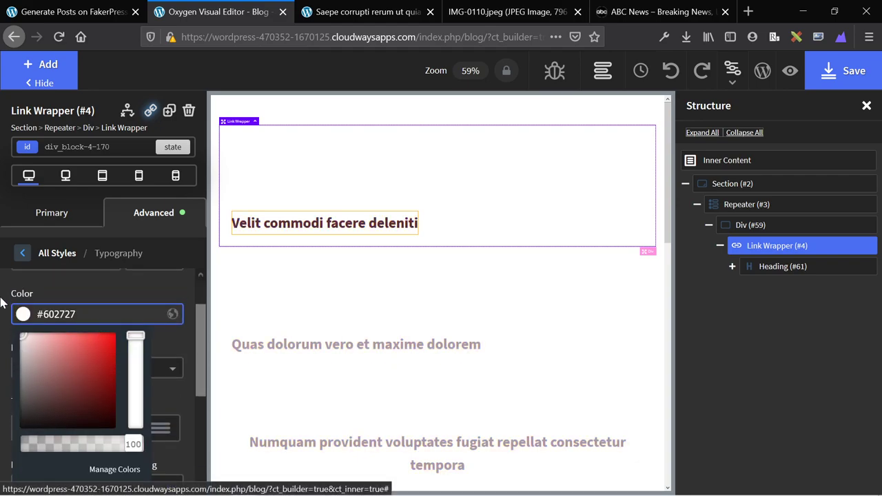
{"action": "left_click", "coordinate": [22, 335]}
{"action": "left_click", "coordinate": [38, 265]}
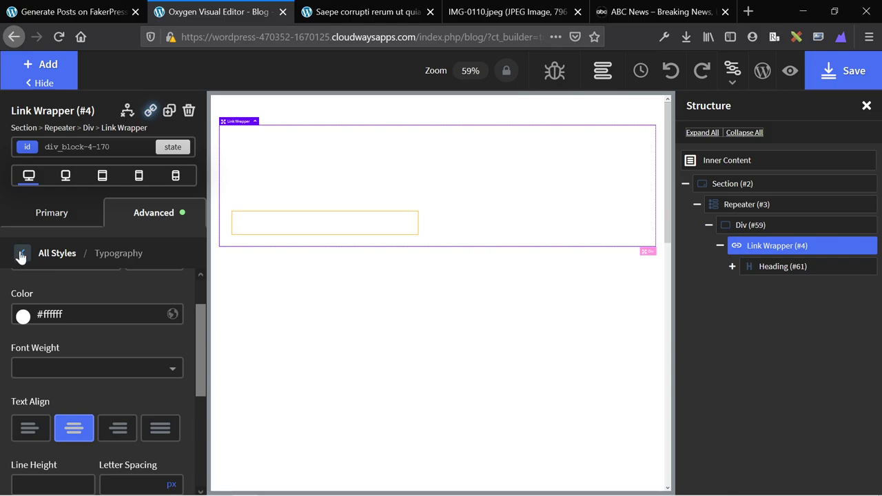
Set the Link Wrapper's background color to black, #000000.
{"action": "left_click", "coordinate": [21, 253]}
{"action": "left_click", "coordinate": [65, 252]}
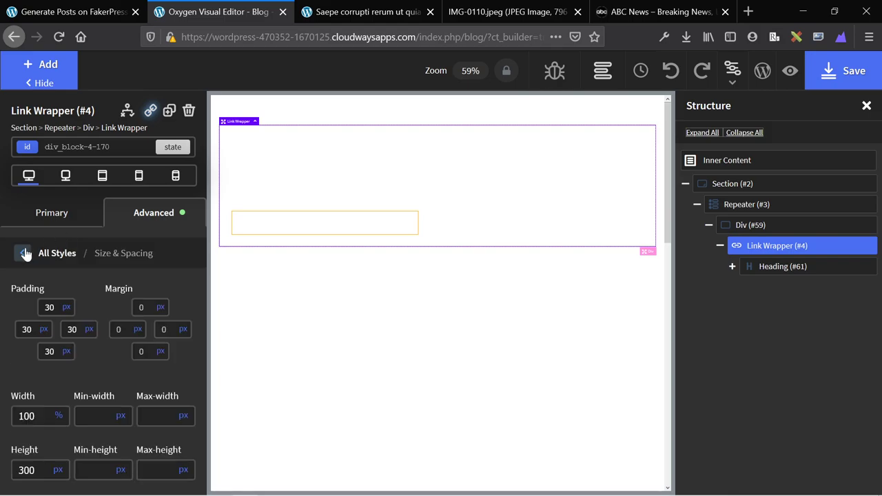
{"action": "left_click", "coordinate": [22, 253]}
{"action": "left_click", "coordinate": [52, 256]}
{"action": "left_click", "coordinate": [22, 311]}
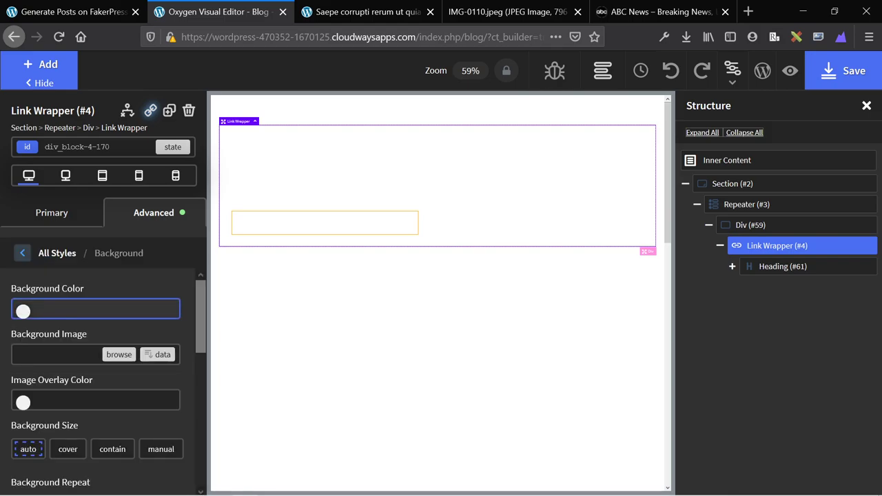
{"action": "left_click", "coordinate": [22, 310]}
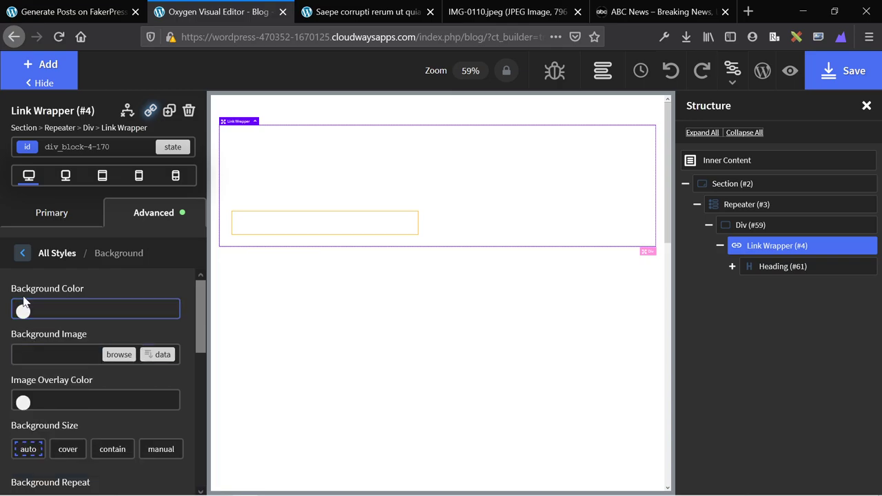
{"action": "left_click", "coordinate": [22, 310]}
{"action": "left_click", "coordinate": [38, 370]}
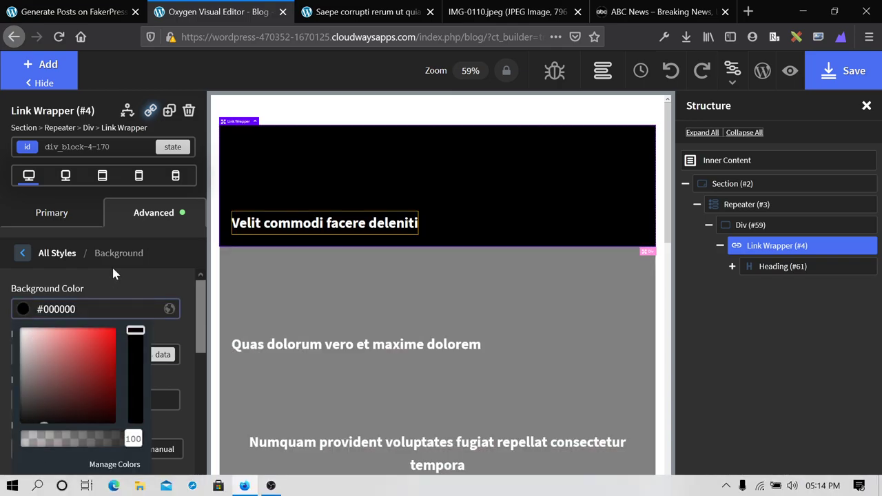
{"action": "left_click", "coordinate": [139, 282]}
{"action": "left_click", "coordinate": [67, 355]}
{"action": "left_click", "coordinate": [119, 354]}
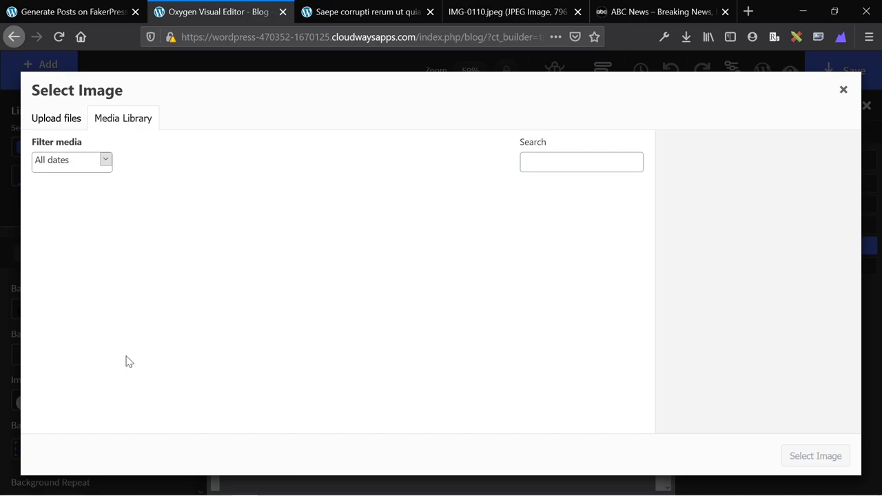
{"action": "left_click", "coordinate": [843, 90]}
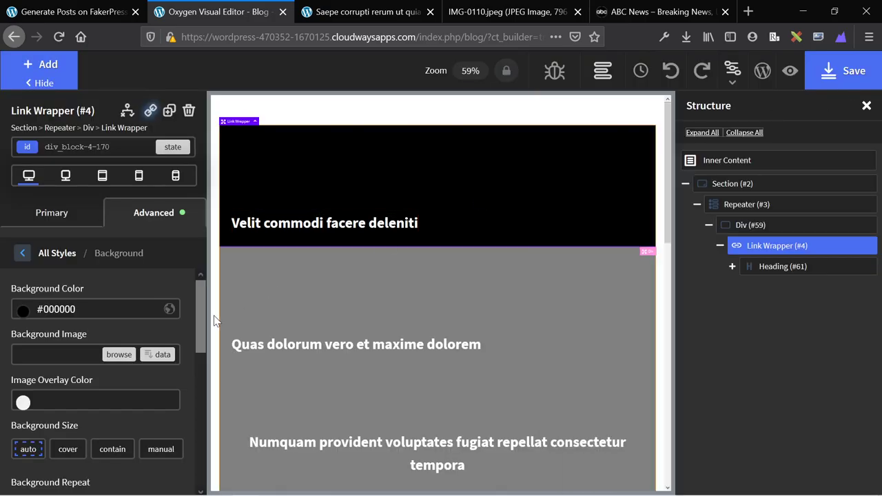
Use the post's dynamic featured image as the Link Wrapper's background image and set the background size to cover.
{"action": "left_click", "coordinate": [159, 355]}
{"action": "left_click", "coordinate": [204, 197]}
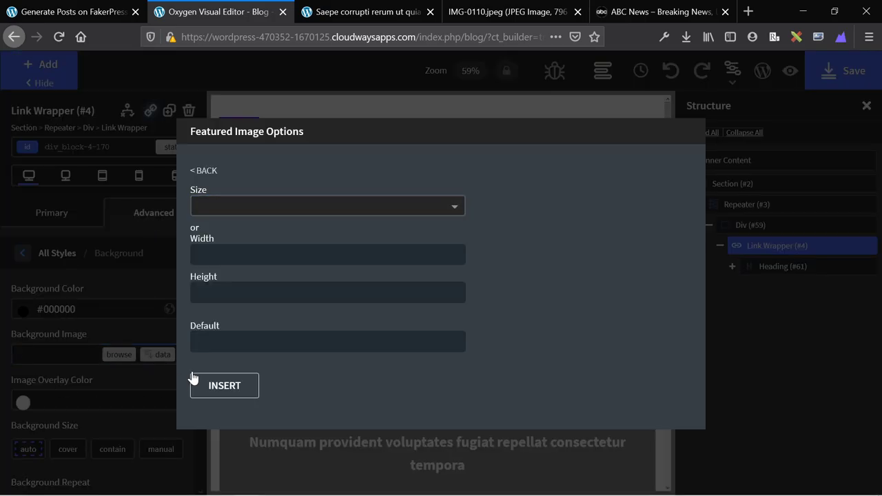
{"action": "left_click", "coordinate": [211, 387]}
{"action": "left_click", "coordinate": [69, 448]}
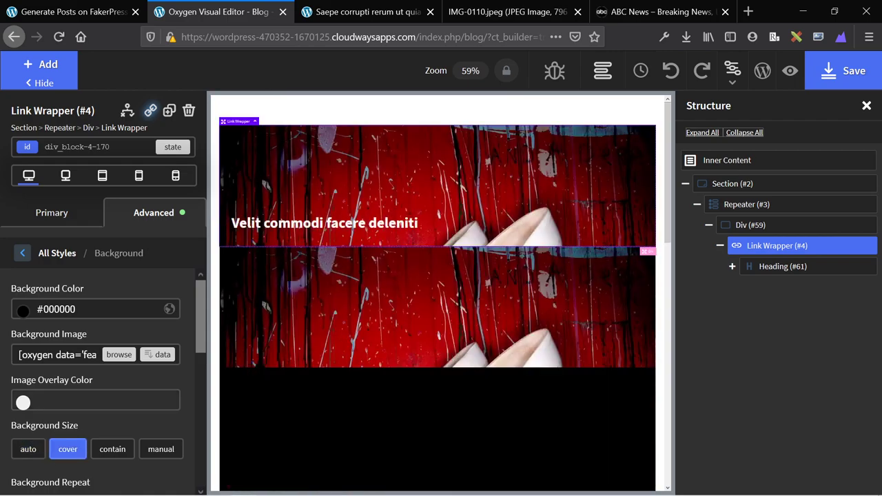
Add a black image overlay color at 47 percent opacity to the Link Wrapper's background.
{"action": "left_click", "coordinate": [24, 402]}
{"action": "scroll", "coordinate": [66, 436], "scroll_direction": "down", "scroll_amount": 1}
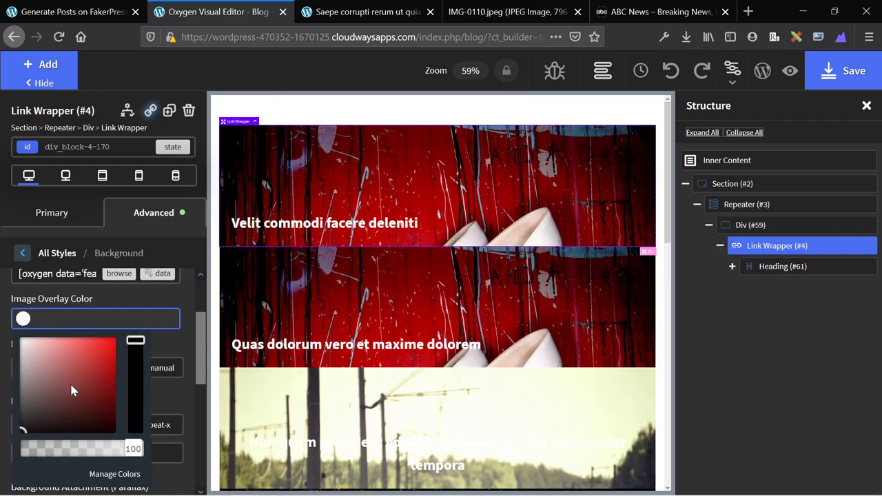
{"action": "left_click", "coordinate": [64, 433]}
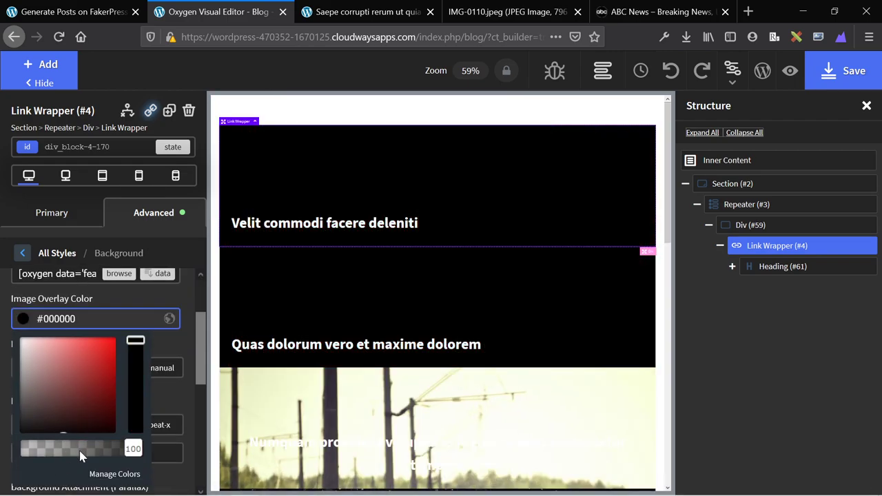
{"action": "left_click", "coordinate": [81, 454]}
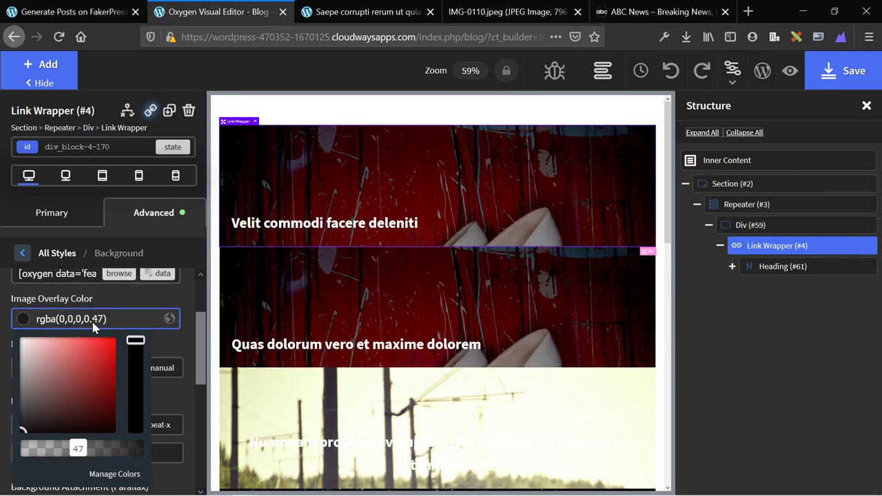
Edit the image overlay color value to rgba(0,0,0,0,.5).
{"action": "left_click", "coordinate": [102, 297]}
{"action": "key", "text": "BackSpace"}
{"action": "key", "text": "BackSpace"}
{"action": "key", "text": "BackSpace"}
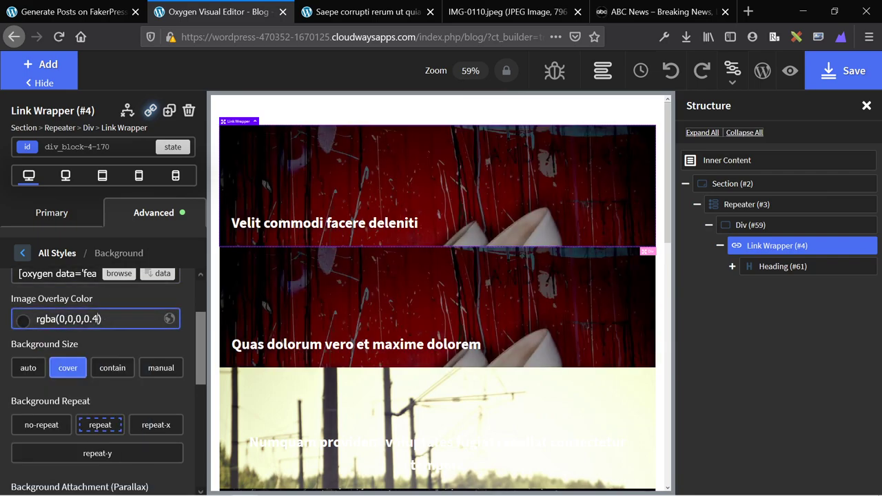
{"action": "type", "text": "5"}
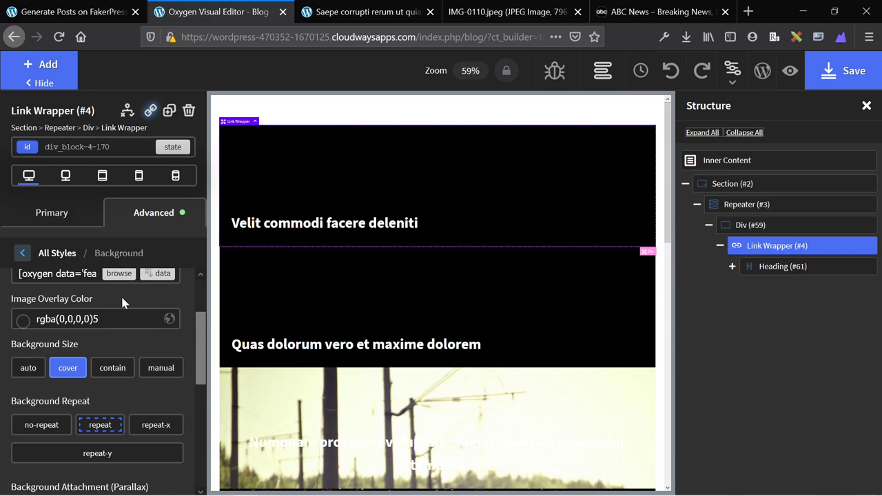
{"action": "key", "text": "Left"}
{"action": "key", "text": "BackSpace"}
{"action": "type", "text": "."}
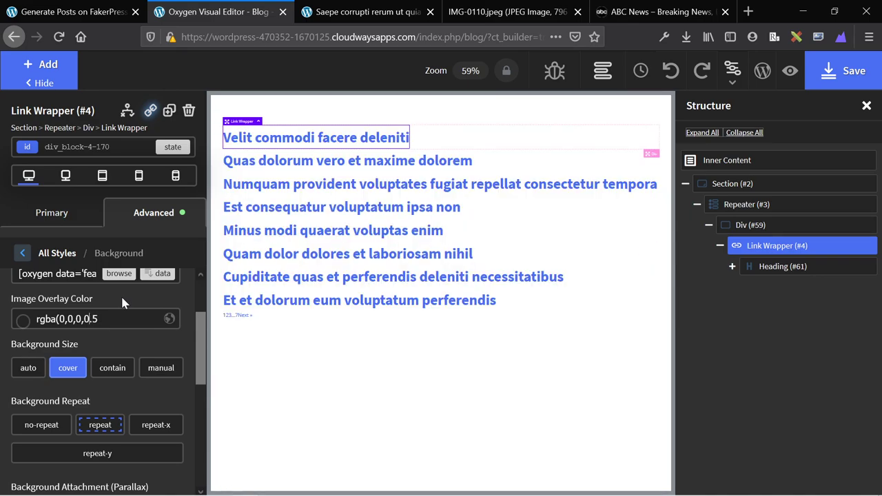
{"action": "type", "text": ","}
{"action": "key", "text": "End"}
{"action": "type", "text": ")"}
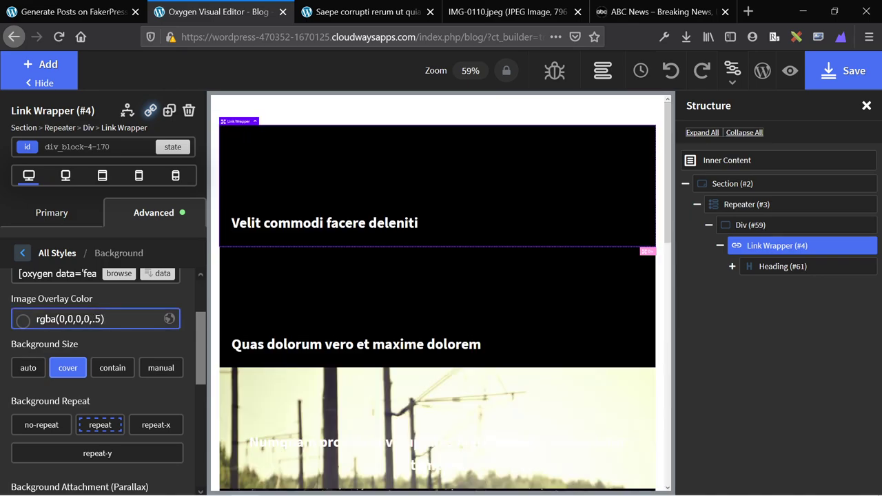
Check the post cards' backgrounds, then clear the Link Wrapper's background image value and paste the same featured_image data back in.
{"action": "scroll", "coordinate": [141, 333], "scroll_direction": "up", "scroll_amount": 1}
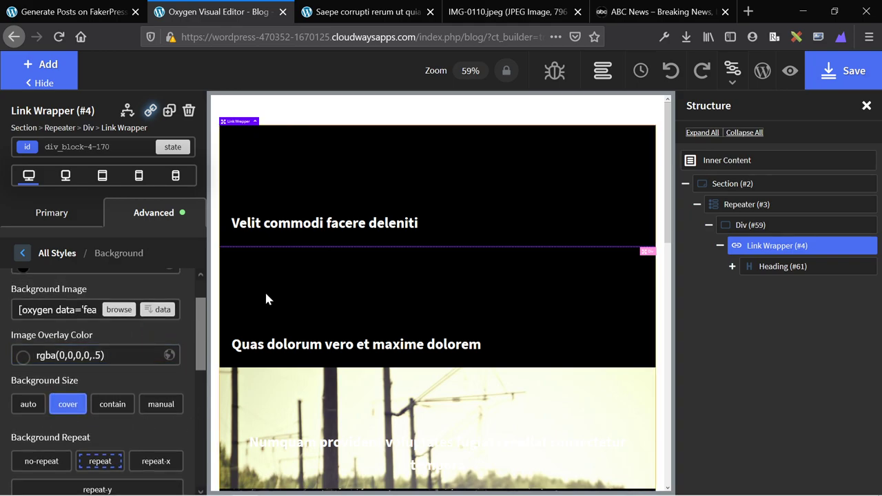
{"action": "scroll", "coordinate": [266, 294], "scroll_direction": "down", "scroll_amount": 8}
{"action": "scroll", "coordinate": [266, 294], "scroll_direction": "up", "scroll_amount": 5}
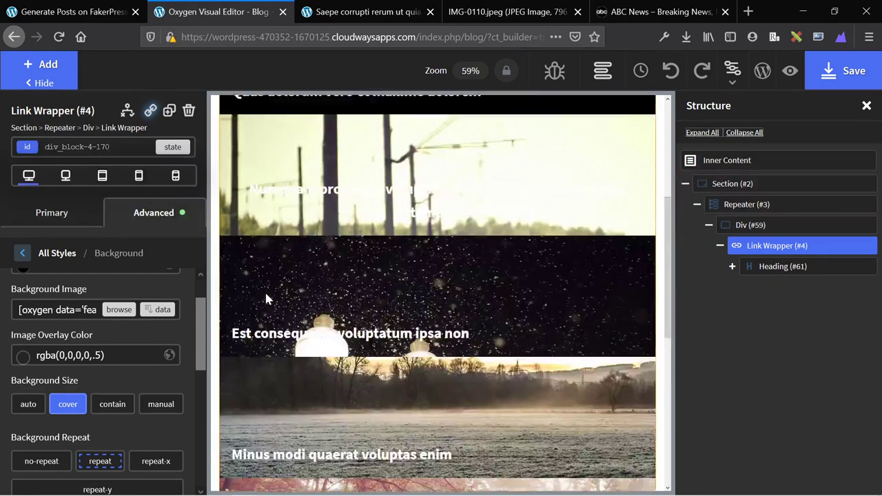
{"action": "scroll", "coordinate": [265, 298], "scroll_direction": "up", "scroll_amount": 4}
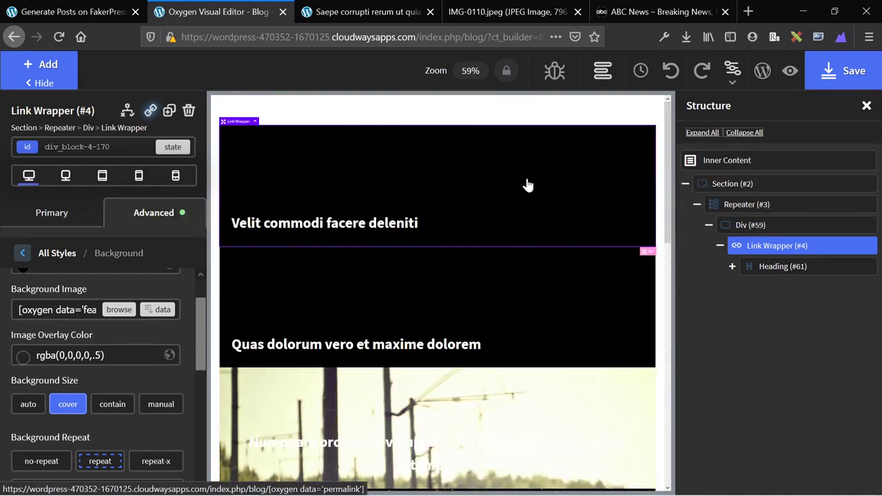
{"action": "left_click", "coordinate": [82, 310]}
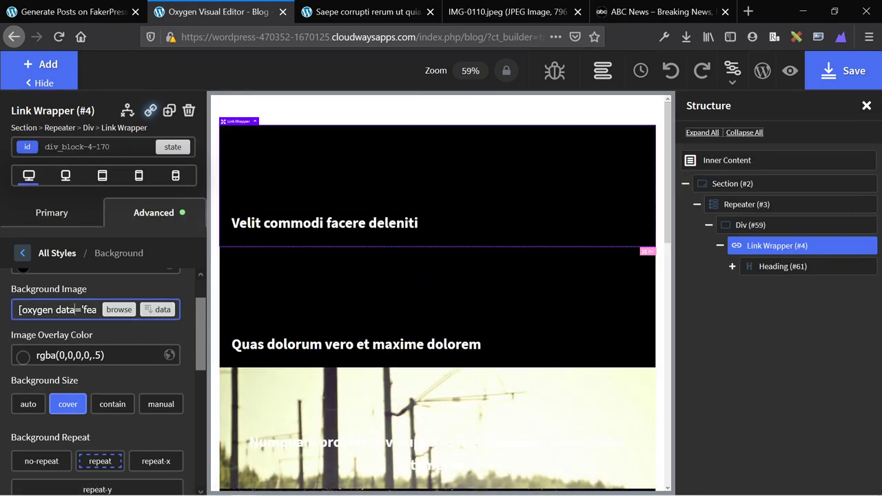
{"action": "key", "text": "ctrl+a"}
{"action": "key", "text": "BackSpace"}
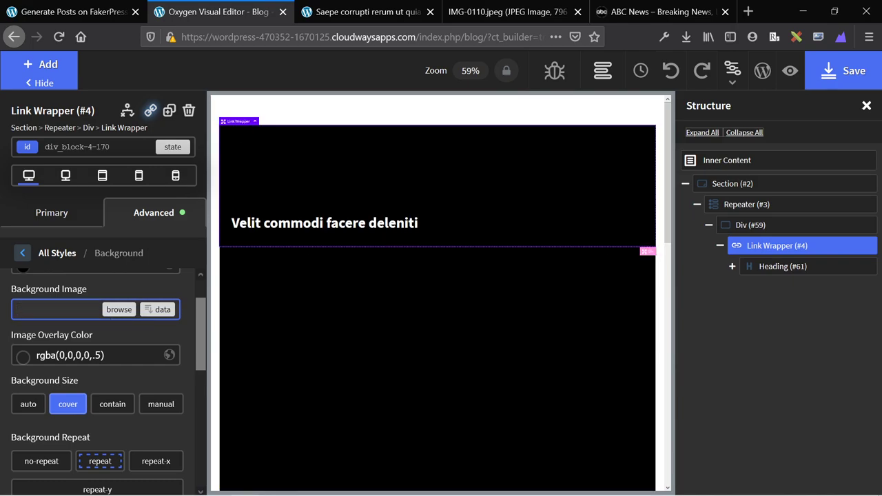
{"action": "key", "text": "ctrl+v"}
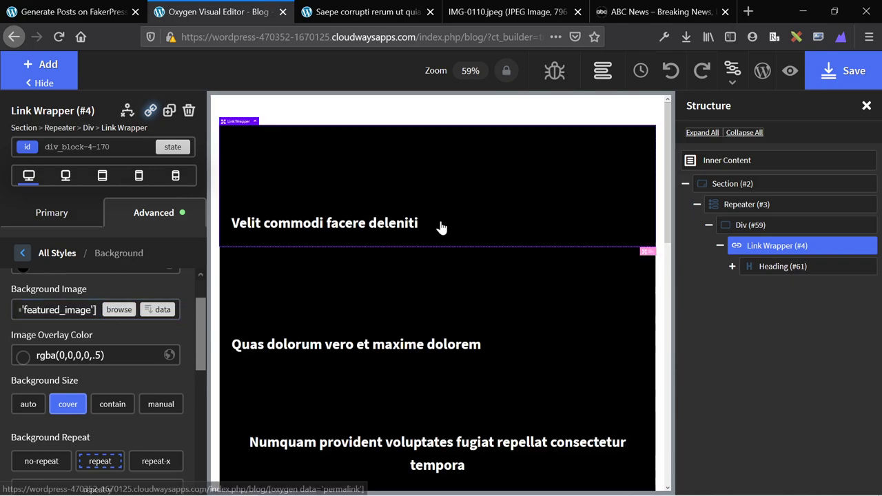
Set the Link Wrapper's text alignment to left in its typography styles.
{"action": "left_click", "coordinate": [22, 253]}
{"action": "left_click", "coordinate": [66, 315]}
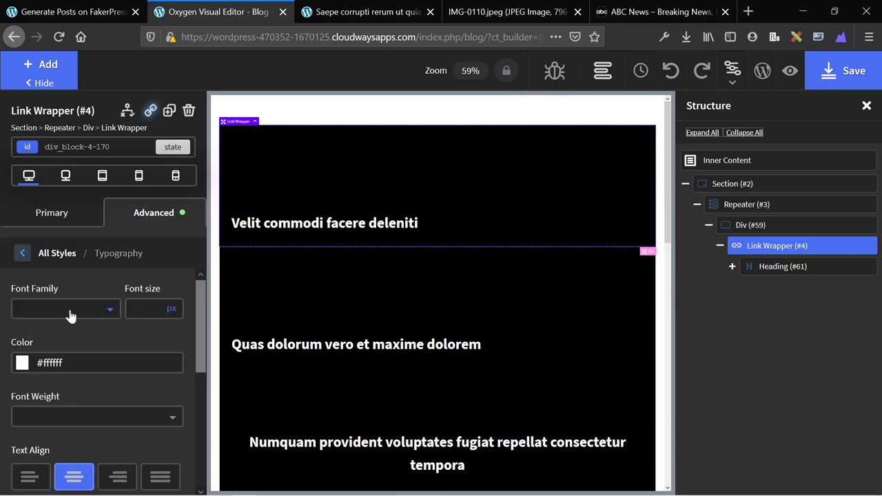
{"action": "left_click", "coordinate": [29, 476]}
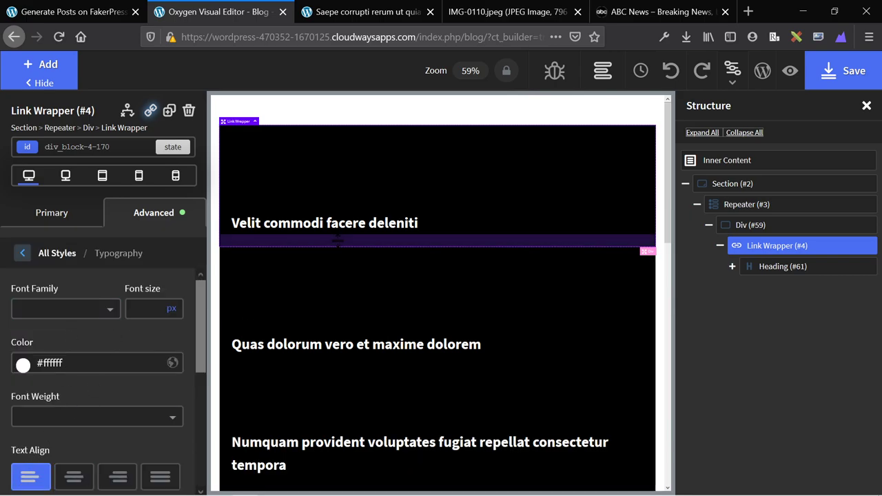
{"action": "scroll", "coordinate": [339, 247], "scroll_direction": "down", "scroll_amount": 10}
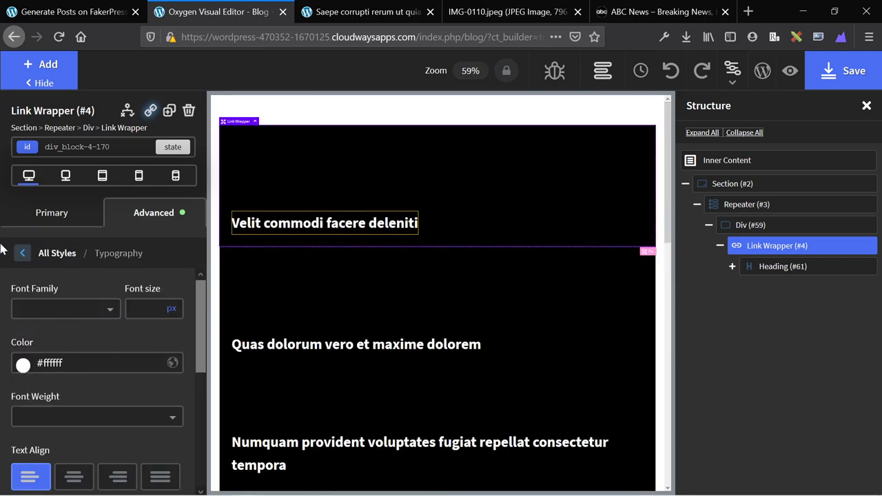
Cut the Link Wrapper's background image value, paste the same featured_image data back in, and check the post cards on the canvas.
{"action": "left_click", "coordinate": [23, 253]}
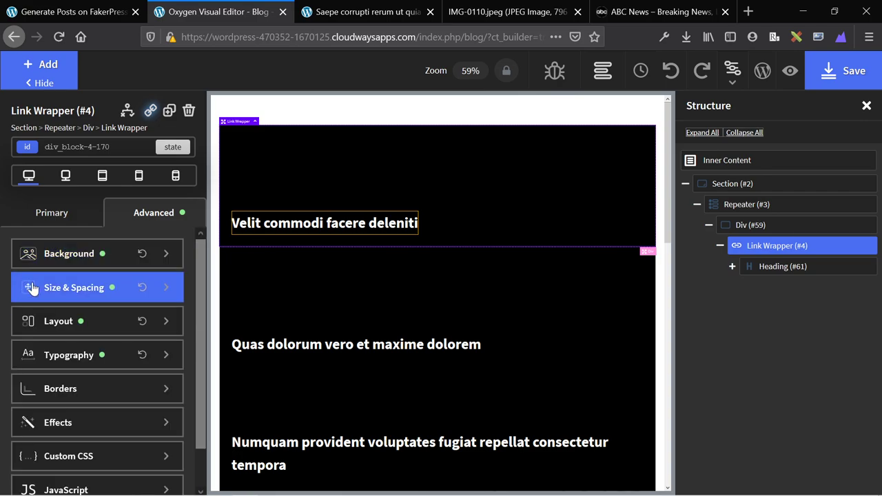
{"action": "left_click", "coordinate": [44, 287]}
{"action": "left_click", "coordinate": [22, 253]}
{"action": "left_click", "coordinate": [28, 255]}
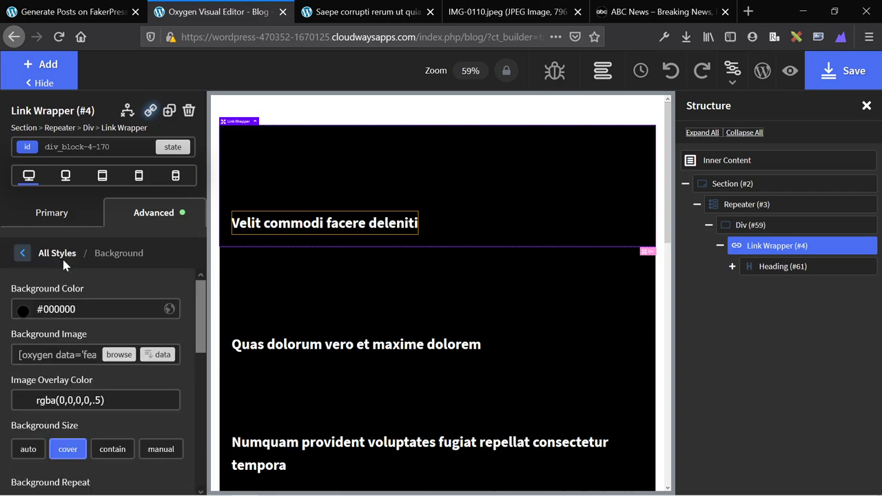
{"action": "triple_click", "coordinate": [55, 355]}
{"action": "key", "text": "ctrl+x"}
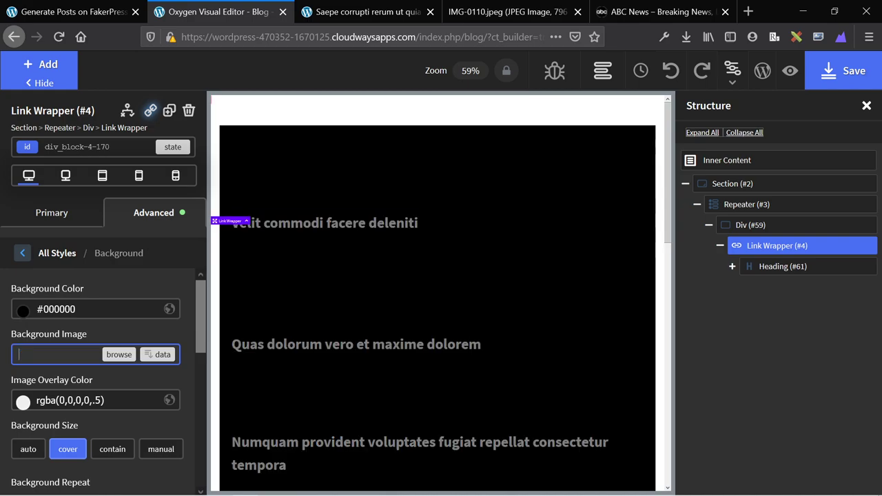
{"action": "key", "text": "ctrl+v"}
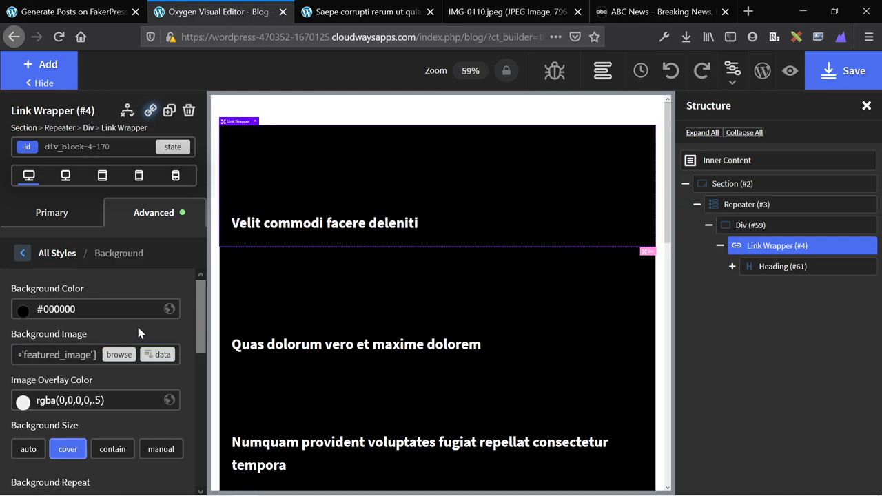
{"action": "scroll", "coordinate": [379, 276], "scroll_direction": "down", "scroll_amount": 2}
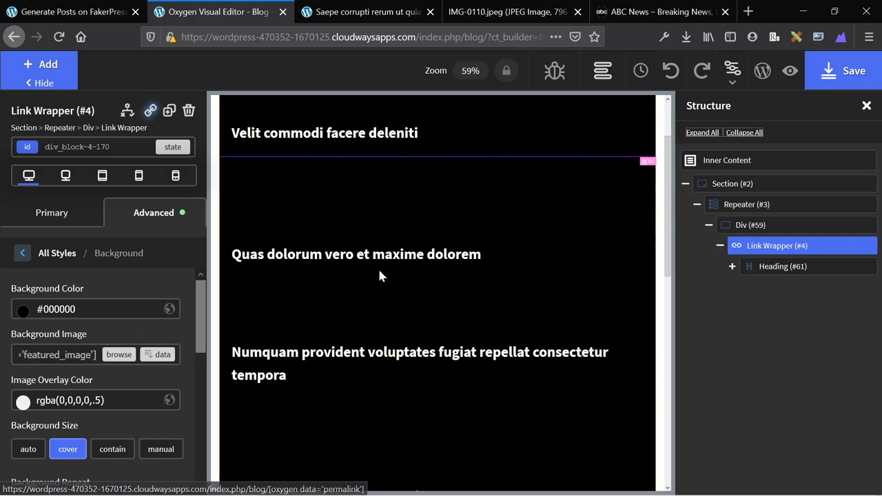
{"action": "scroll", "coordinate": [386, 188], "scroll_direction": "down", "scroll_amount": 2}
{"action": "scroll", "coordinate": [388, 153], "scroll_direction": "up", "scroll_amount": 2}
{"action": "scroll", "coordinate": [388, 153], "scroll_direction": "down", "scroll_amount": 6}
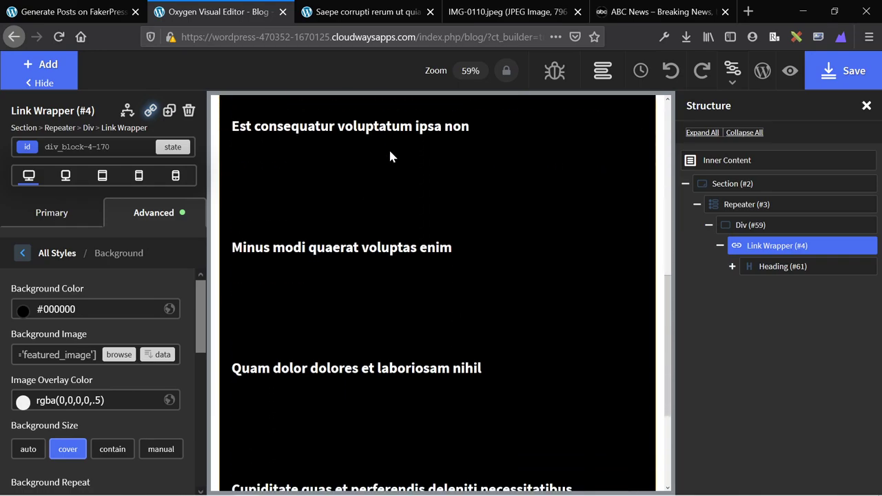
{"action": "scroll", "coordinate": [390, 155], "scroll_direction": "down", "scroll_amount": 3}
{"action": "scroll", "coordinate": [390, 153], "scroll_direction": "up", "scroll_amount": 10}
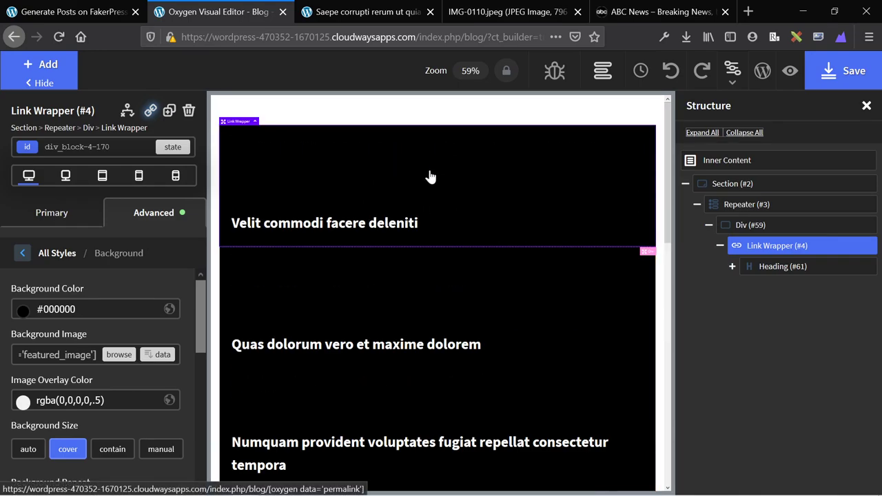
Save the template and open the blog page's front end to check the post cards' backgrounds.
{"action": "left_click", "coordinate": [825, 71]}
{"action": "left_click", "coordinate": [789, 73]}
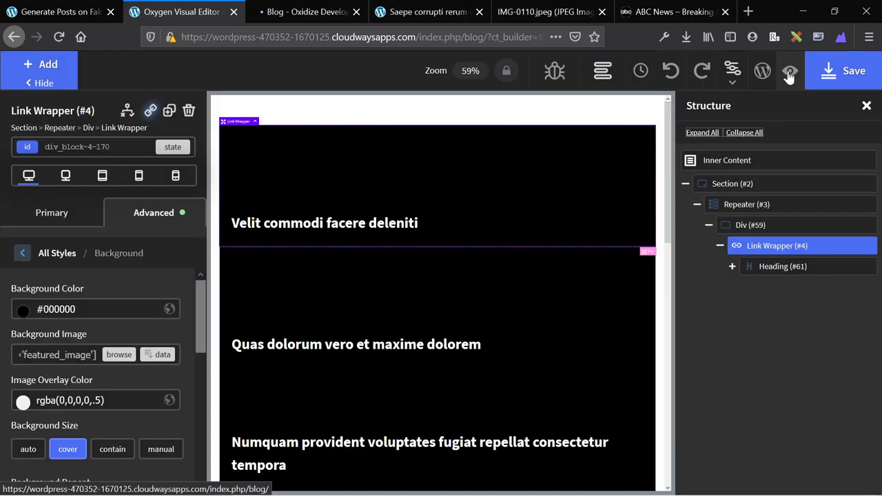
{"action": "scroll", "coordinate": [386, 270], "scroll_direction": "down", "scroll_amount": 10}
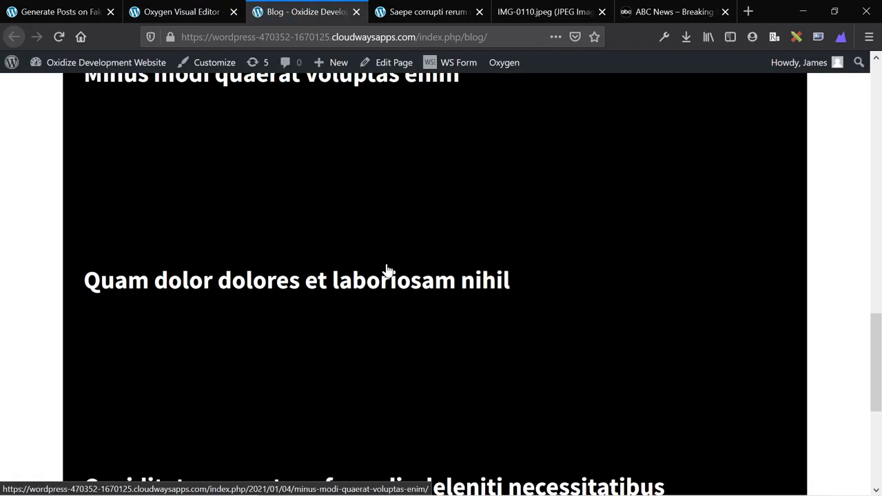
{"action": "scroll", "coordinate": [386, 269], "scroll_direction": "down", "scroll_amount": 5}
{"action": "scroll", "coordinate": [386, 270], "scroll_direction": "up", "scroll_amount": 20}
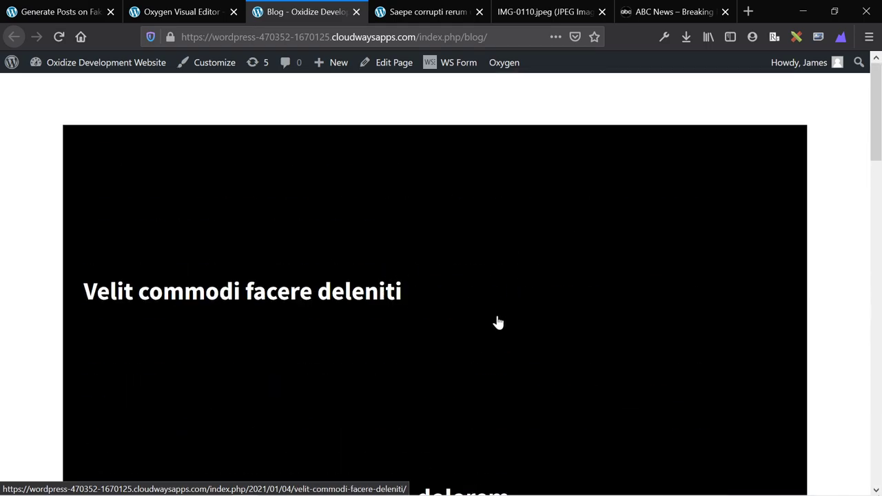
{"action": "scroll", "coordinate": [498, 323], "scroll_direction": "down", "scroll_amount": 2}
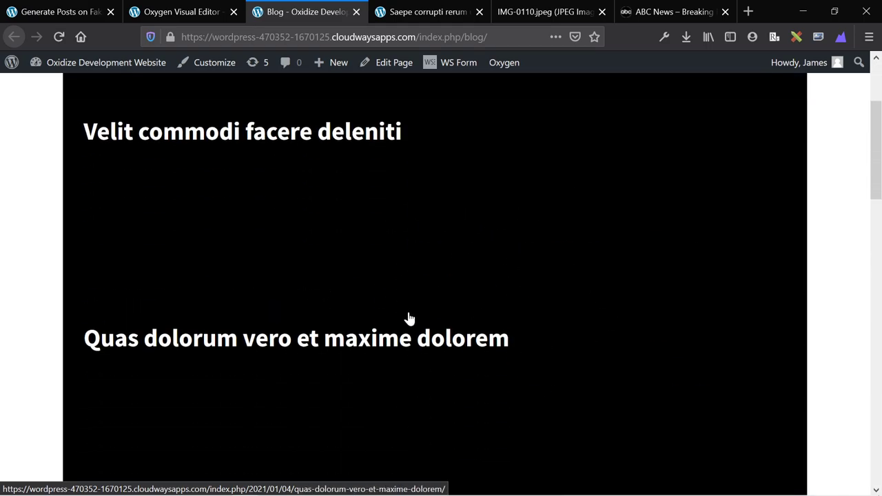
{"action": "scroll", "coordinate": [583, 198], "scroll_direction": "up", "scroll_amount": 2}
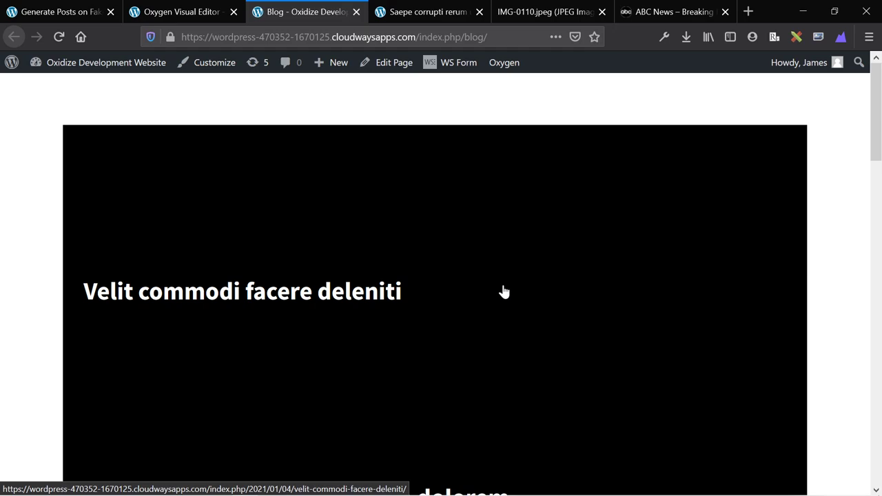
Examine the 66, 33 and 100 percent card rows in the annotated IMG-0110.jpeg reference, and return to the Oxygen editor.
{"action": "key", "text": "ctrl+shift+Tab"}
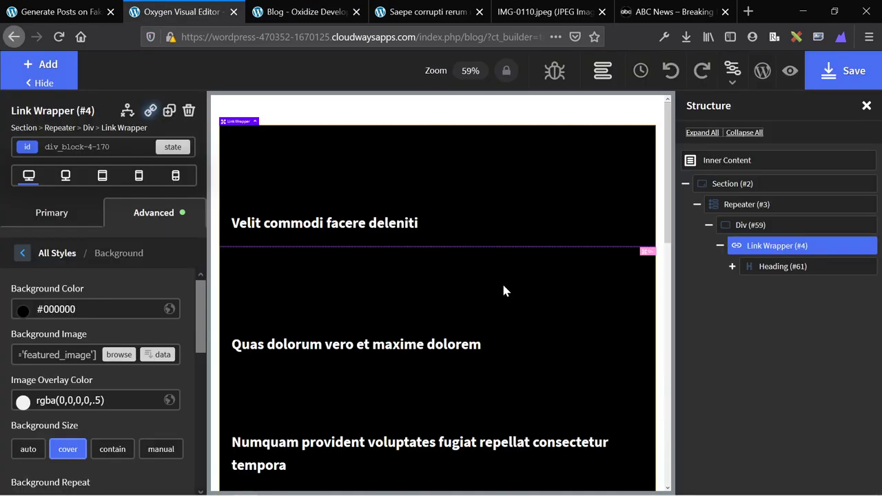
{"action": "key", "text": "ctrl+Tab"}
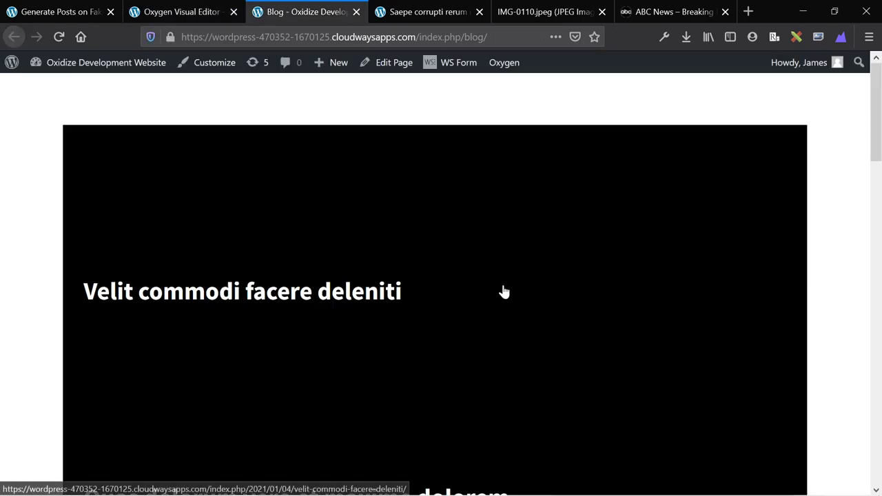
{"action": "key", "text": "ctrl+Tab"}
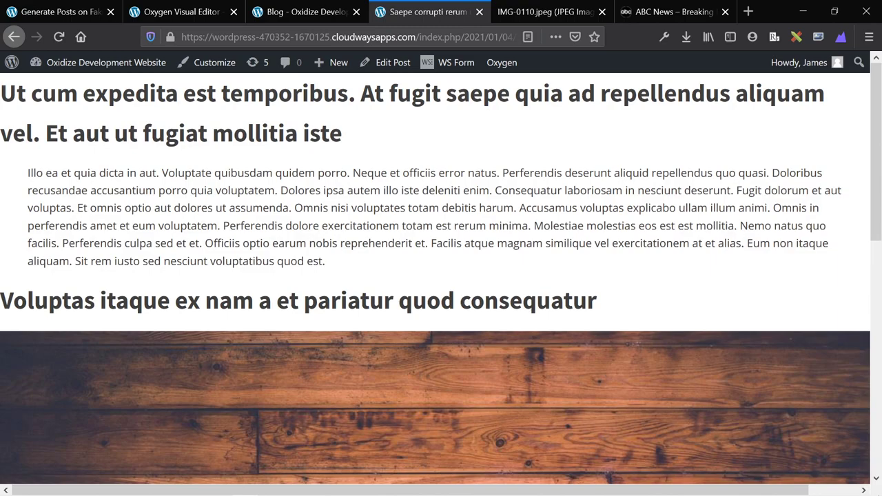
{"action": "key", "text": "ctrl+Tab"}
{"action": "scroll", "coordinate": [276, 159], "scroll_direction": "up", "scroll_amount": 3}
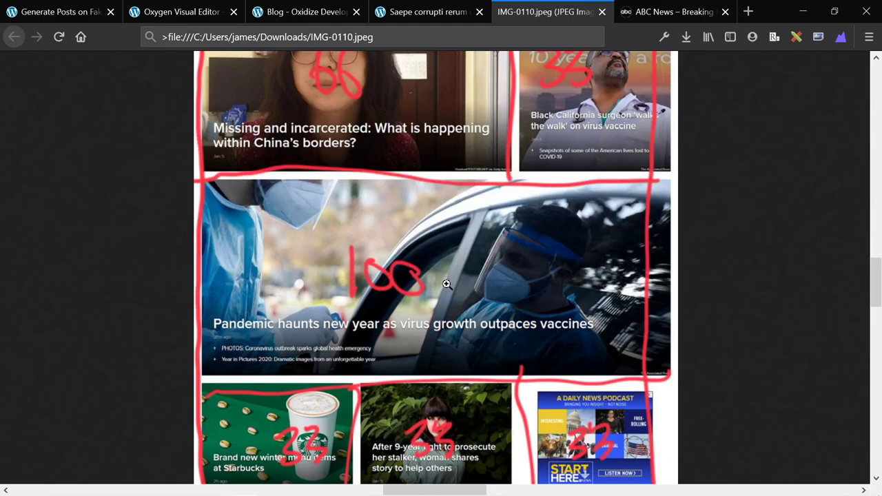
{"action": "scroll", "coordinate": [446, 284], "scroll_direction": "down", "scroll_amount": 1}
{"action": "scroll", "coordinate": [625, 361], "scroll_direction": "down", "scroll_amount": 1}
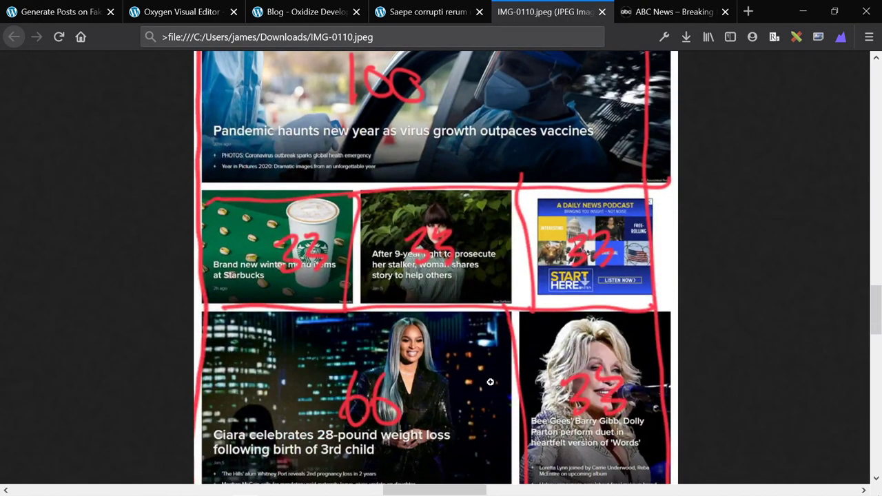
{"action": "scroll", "coordinate": [572, 384], "scroll_direction": "up", "scroll_amount": 3}
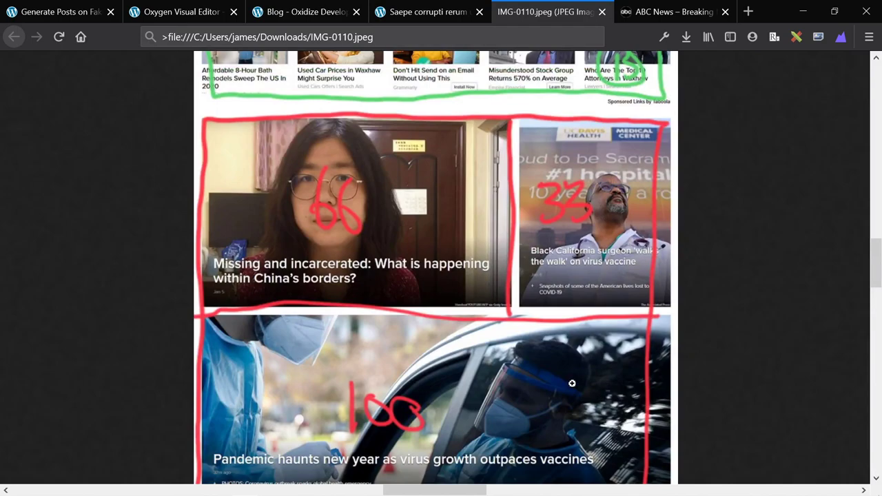
{"action": "left_click", "coordinate": [297, 12]}
{"action": "left_click", "coordinate": [179, 9]}
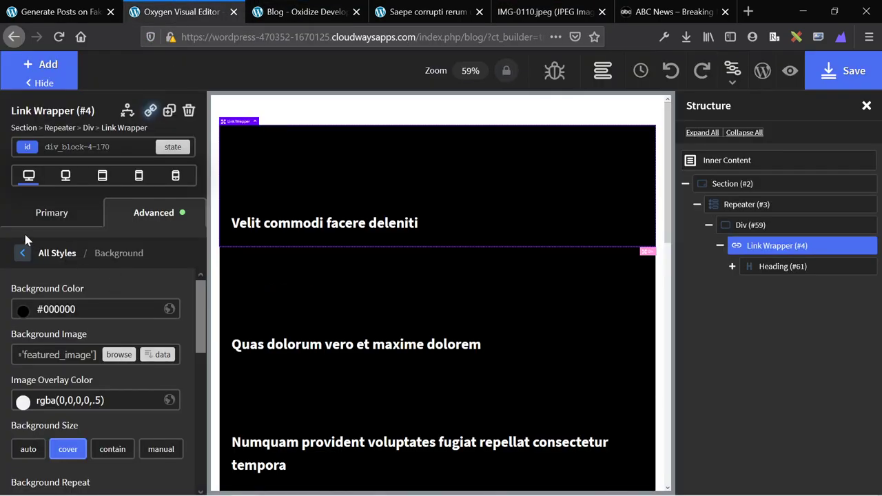
Switch the Repeater to a grid layout with a column count of 3.
{"action": "left_click", "coordinate": [715, 205]}
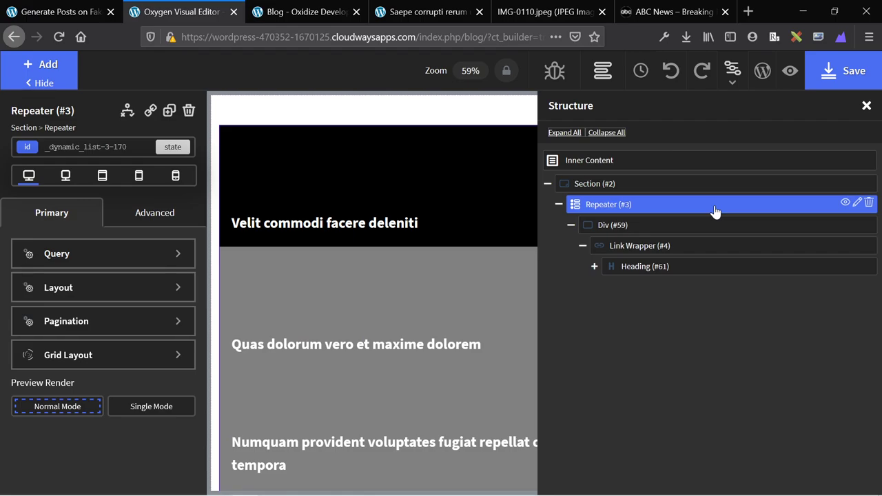
{"action": "left_click", "coordinate": [98, 366]}
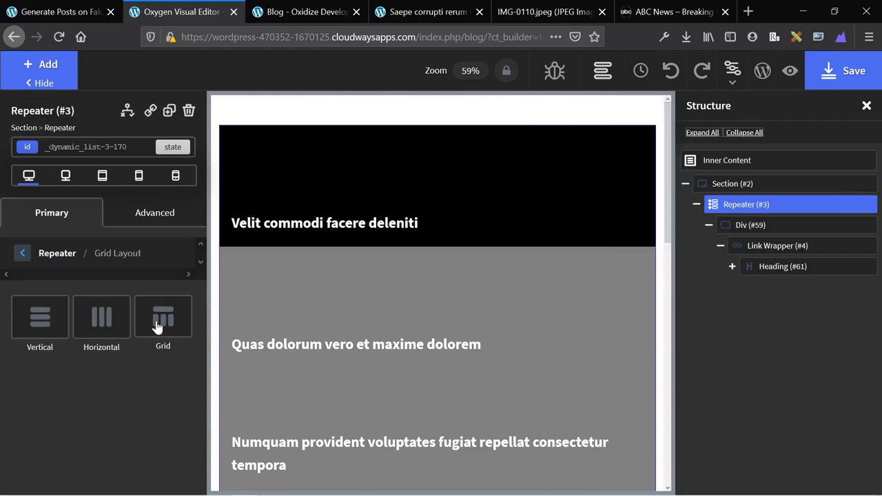
{"action": "left_click", "coordinate": [157, 326]}
{"action": "scroll", "coordinate": [104, 345], "scroll_direction": "down", "scroll_amount": 2}
{"action": "double_click", "coordinate": [36, 323]}
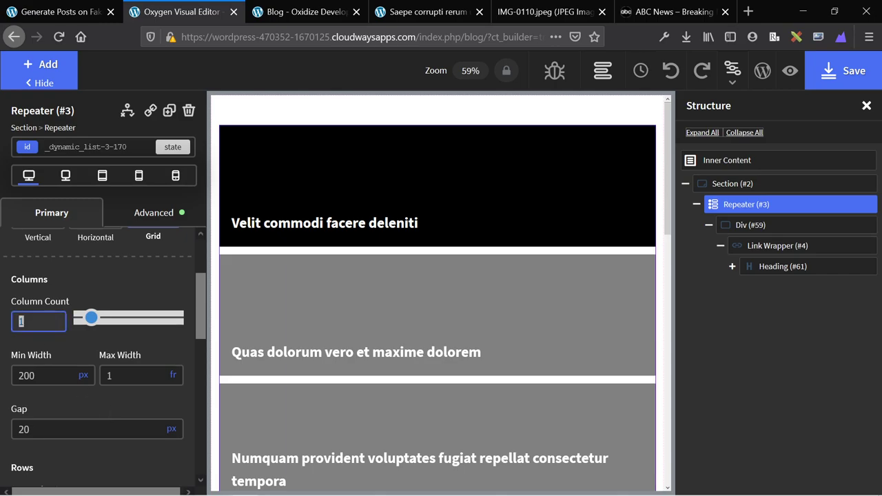
{"action": "type", "text": "3"}
{"action": "left_click", "coordinate": [274, 14]}
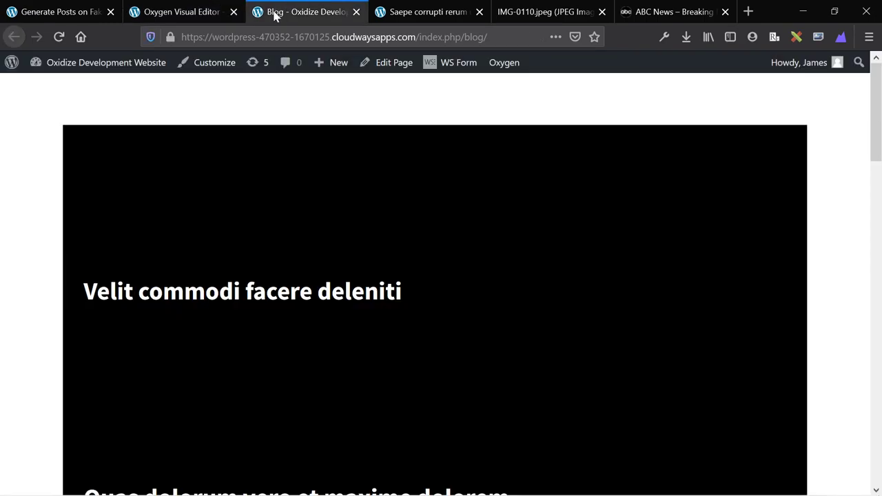
{"action": "left_click", "coordinate": [219, 12]}
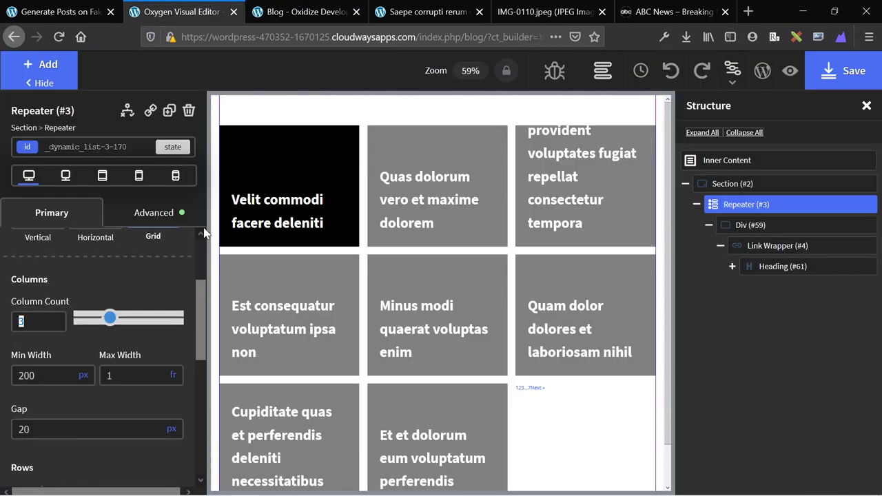
Set the post title heading's font size to 1.75 rem.
{"action": "left_click", "coordinate": [258, 225]}
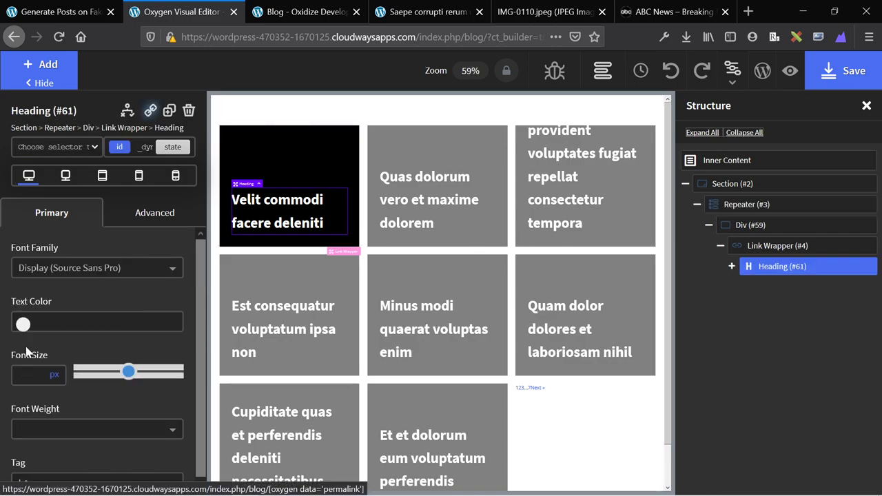
{"action": "scroll", "coordinate": [71, 409], "scroll_direction": "down", "scroll_amount": 1}
{"action": "left_click", "coordinate": [128, 419]}
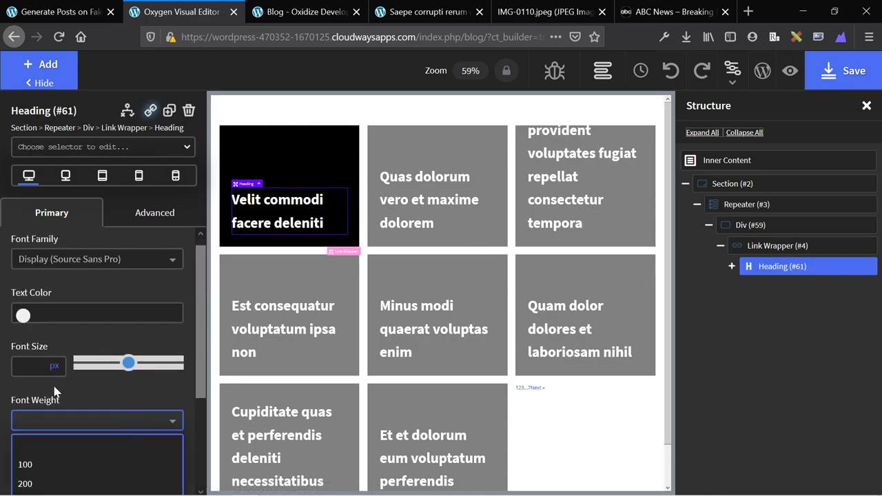
{"action": "mouse_move", "coordinate": [54, 371]}
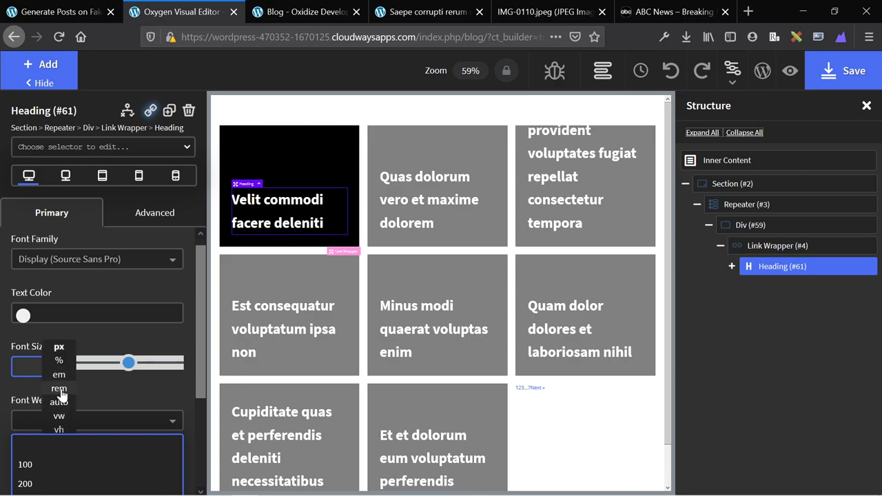
{"action": "left_click", "coordinate": [59, 390]}
{"action": "type", "text": "1.75"}
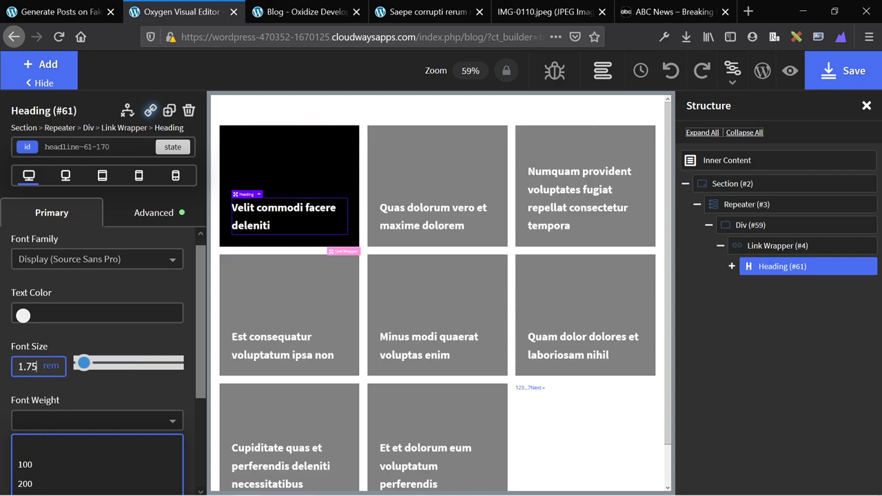
{"action": "key", "text": "Return"}
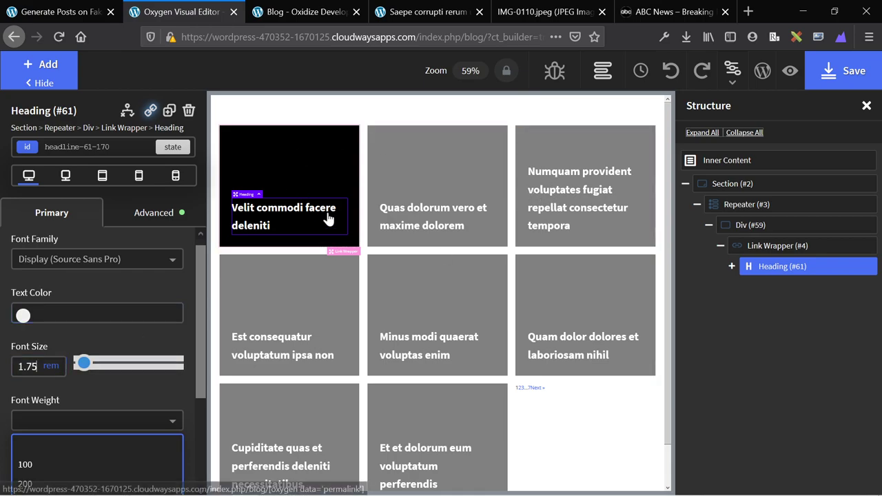
Open the Repeater's grid layout settings at the column options.
{"action": "left_click", "coordinate": [300, 148]}
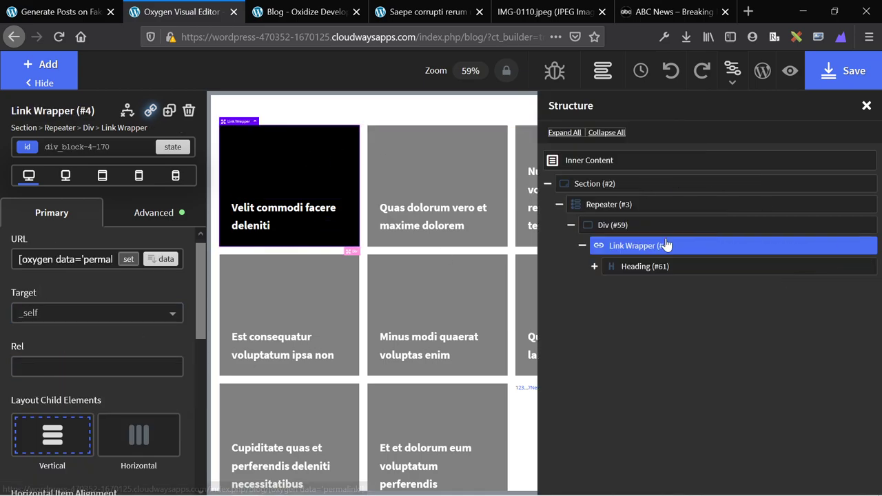
{"action": "left_click", "coordinate": [643, 208]}
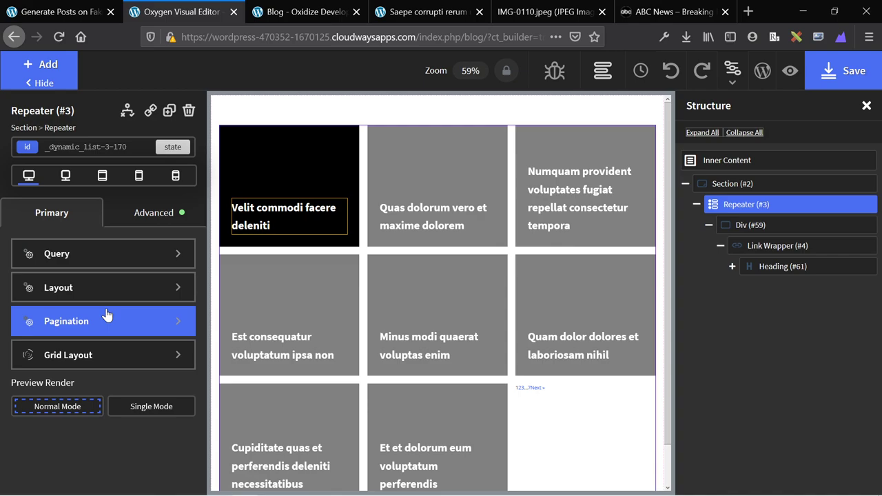
{"action": "left_click", "coordinate": [109, 354]}
{"action": "scroll", "coordinate": [108, 345], "scroll_direction": "down", "scroll_amount": 2}
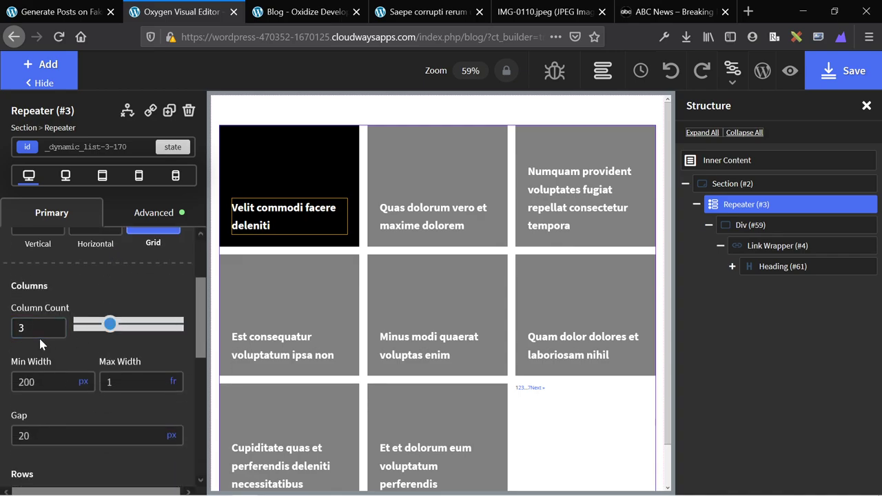
Move the IMG-0110.jpeg reference's browser tab directly beside the Oxygen editor's tab and return to the editor.
{"action": "key", "text": "ctrl+Tab"}
{"action": "key", "text": "ctrl+Tab"}
{"action": "key", "text": "ctrl+Tab"}
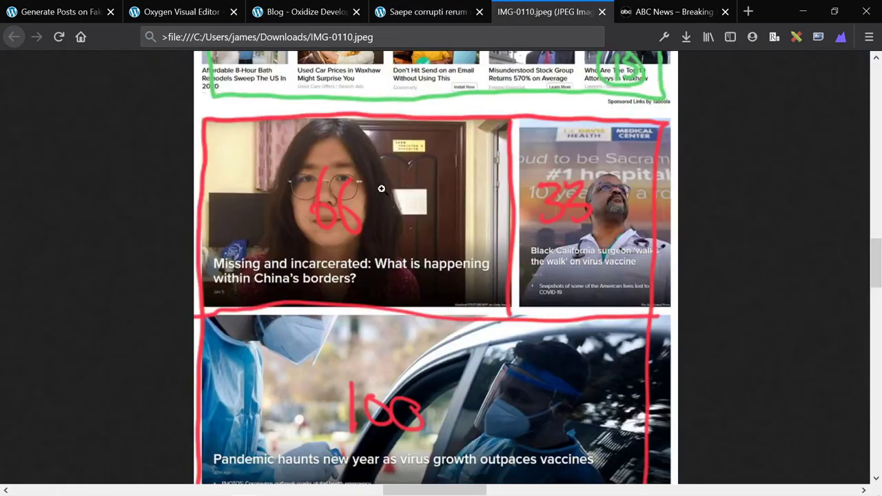
{"action": "left_click_drag", "start_coordinate": [530, 7], "coordinate": [290, 8]}
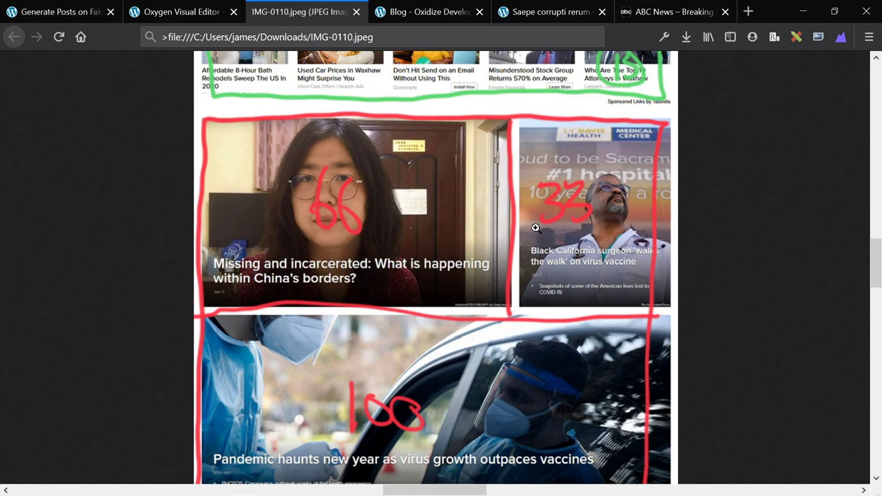
{"action": "key", "text": "ctrl+shift+Tab"}
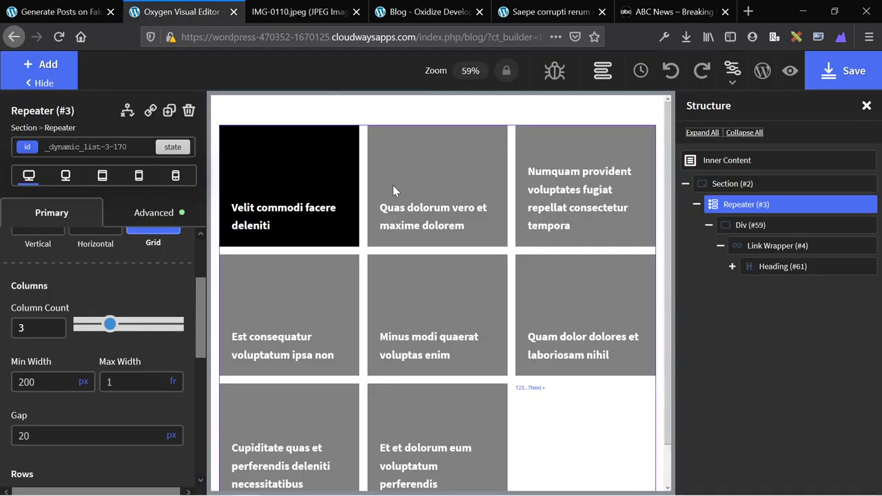
Review the Repeater's grid settings for column count, minimum and maximum width, gaps and row behavior.
{"action": "scroll", "coordinate": [69, 368], "scroll_direction": "down", "scroll_amount": 2}
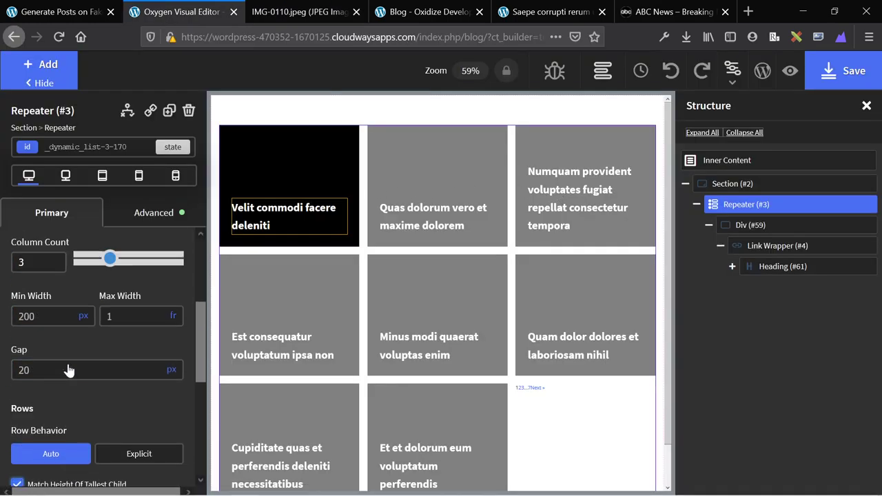
{"action": "left_click", "coordinate": [69, 370]}
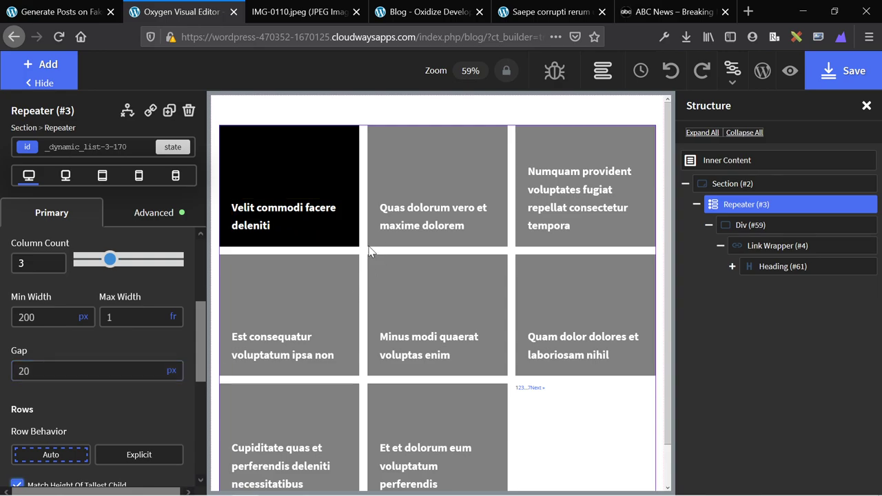
{"action": "left_click", "coordinate": [141, 317]}
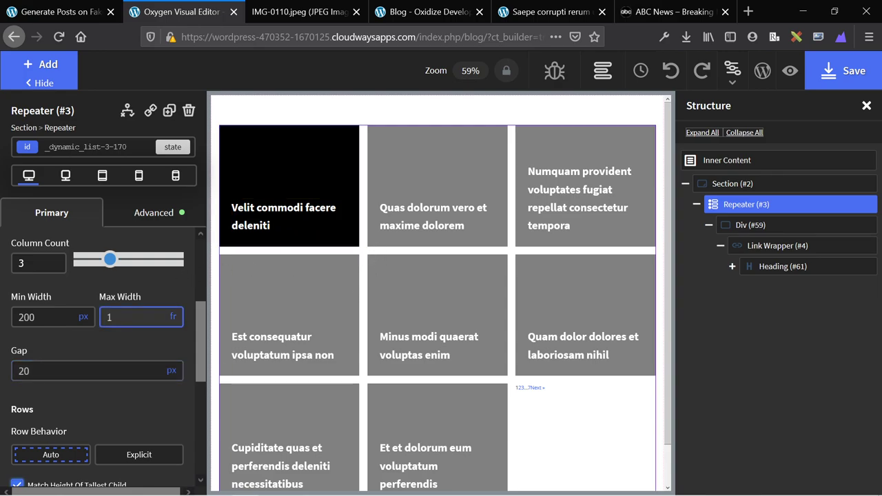
{"action": "scroll", "coordinate": [102, 353], "scroll_direction": "down", "scroll_amount": 3}
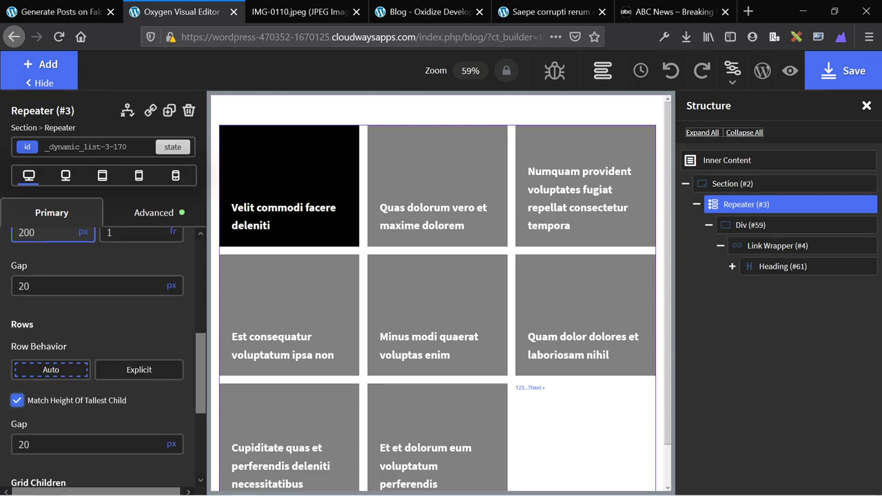
{"action": "left_click", "coordinate": [69, 346]}
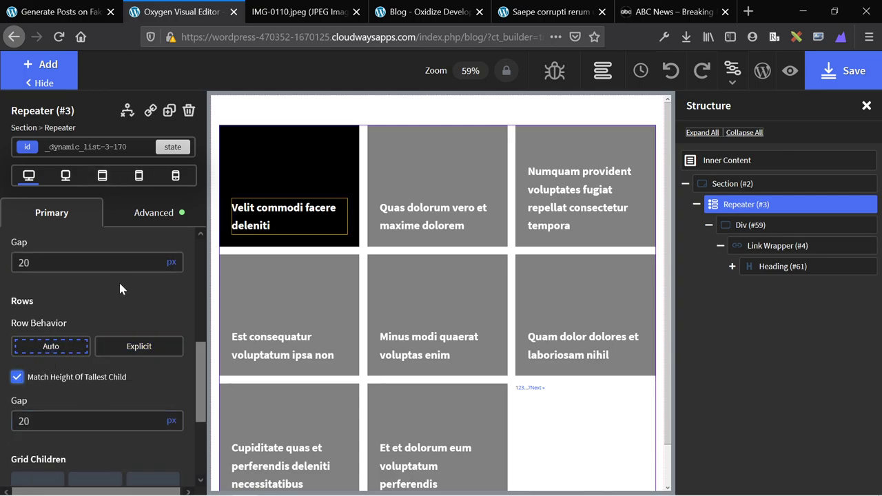
{"action": "scroll", "coordinate": [121, 291], "scroll_direction": "up", "scroll_amount": 4}
{"action": "scroll", "coordinate": [121, 293], "scroll_direction": "up", "scroll_amount": 1}
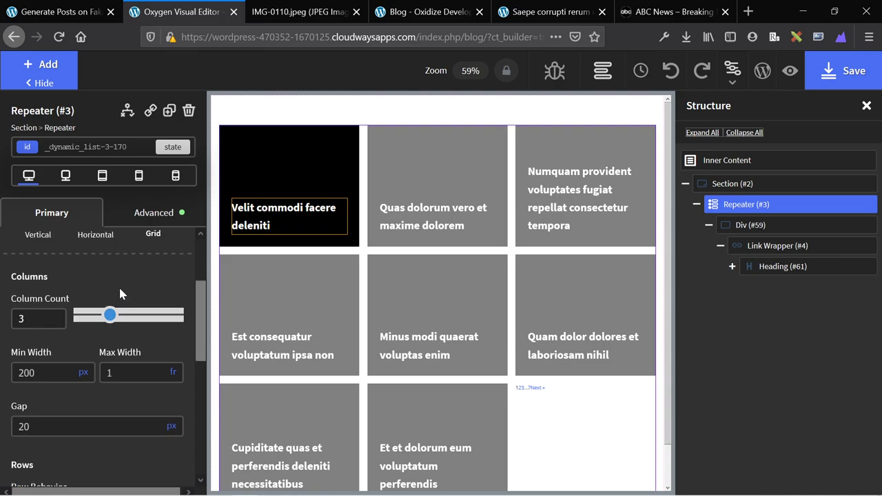
{"action": "scroll", "coordinate": [120, 293], "scroll_direction": "up", "scroll_amount": 2}
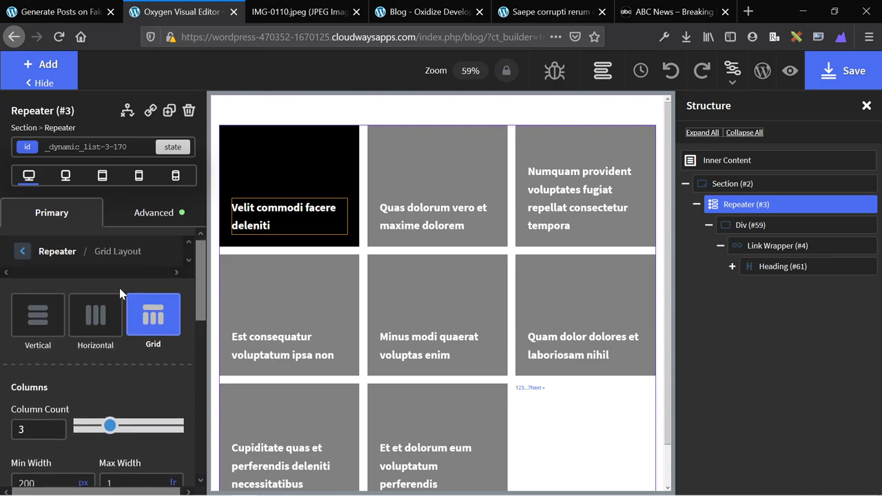
{"action": "scroll", "coordinate": [120, 293], "scroll_direction": "down", "scroll_amount": 2}
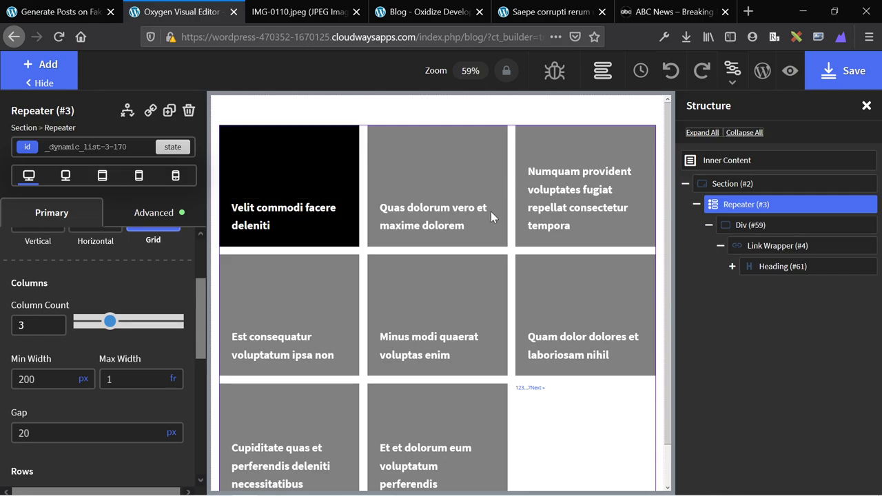
{"action": "left_click", "coordinate": [48, 379]}
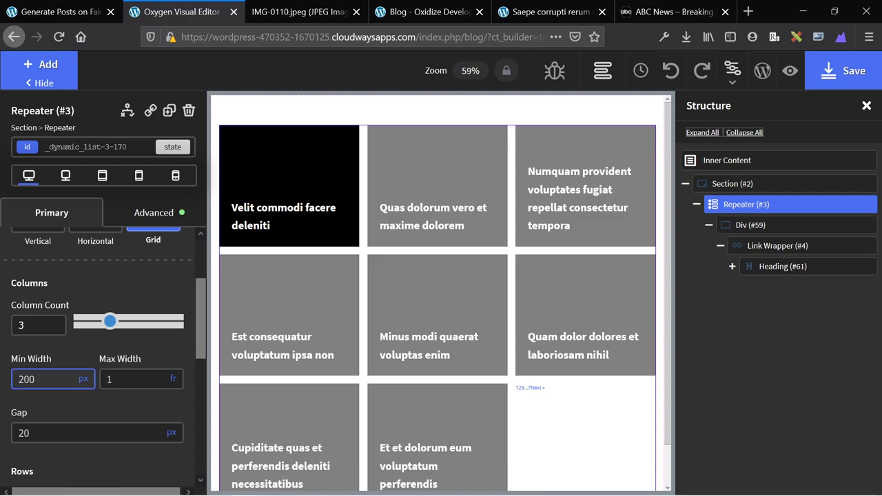
Preview the grid across its full width at the second-smallest device breakpoint and return to the desktop view.
{"action": "left_click", "coordinate": [137, 178]}
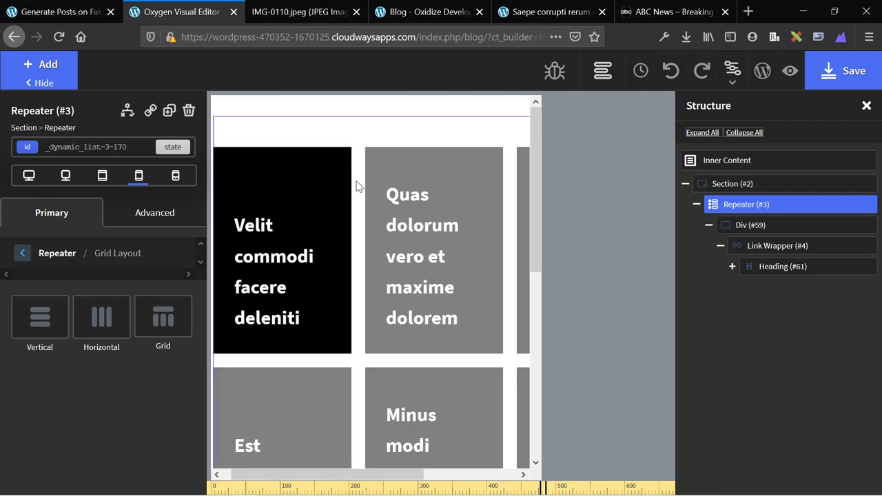
{"action": "scroll", "coordinate": [502, 173], "scroll_direction": "right", "scroll_amount": 4}
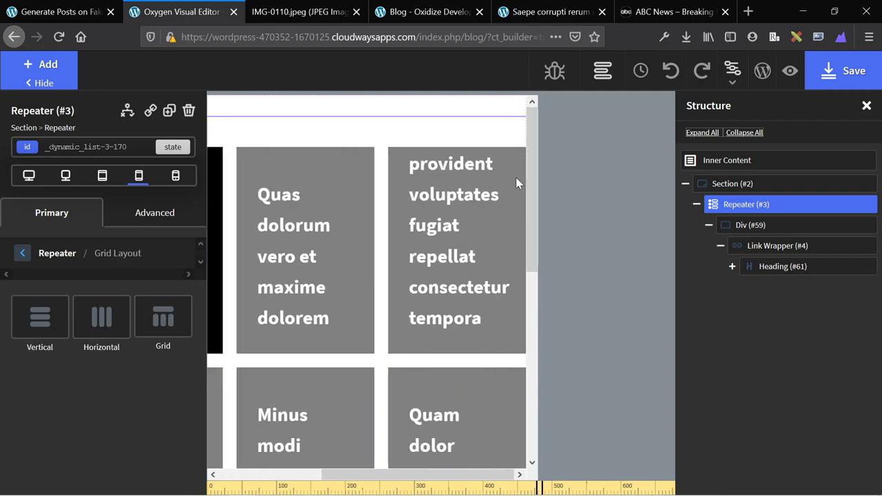
{"action": "scroll", "coordinate": [517, 181], "scroll_direction": "left", "scroll_amount": 4}
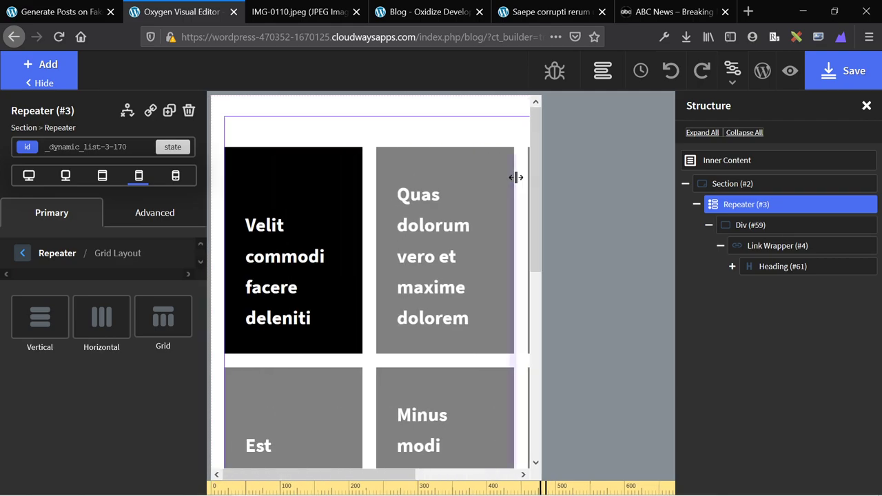
{"action": "left_click", "coordinate": [28, 176]}
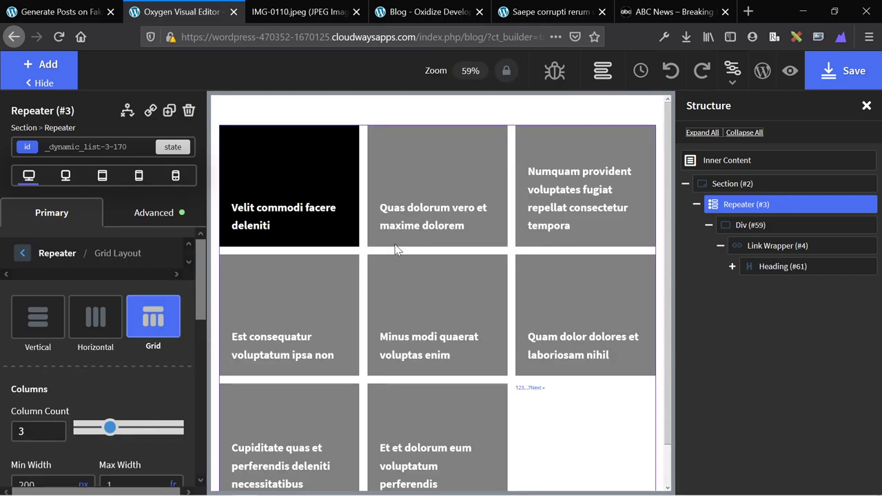
Check the 66/33/100 reference image and set the first grid child's column span to 2.
{"action": "scroll", "coordinate": [80, 397], "scroll_direction": "down", "scroll_amount": 5}
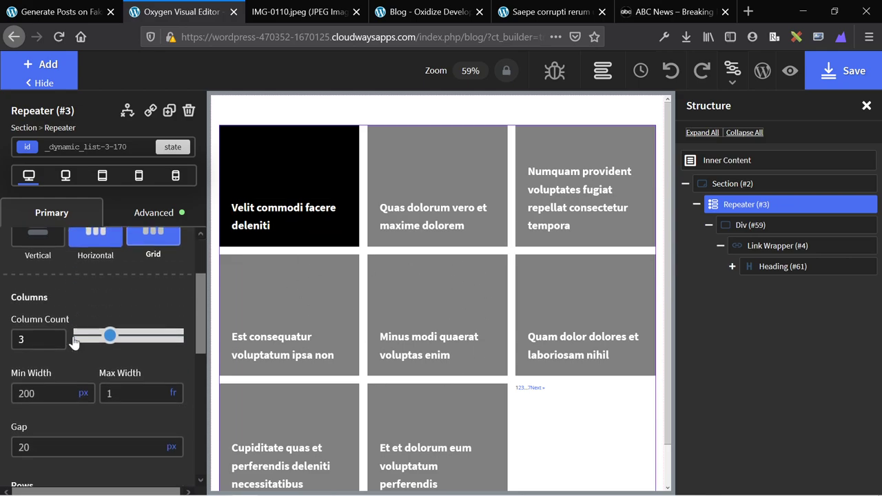
{"action": "left_click", "coordinate": [80, 397]}
{"action": "scroll", "coordinate": [79, 397], "scroll_direction": "up", "scroll_amount": 2}
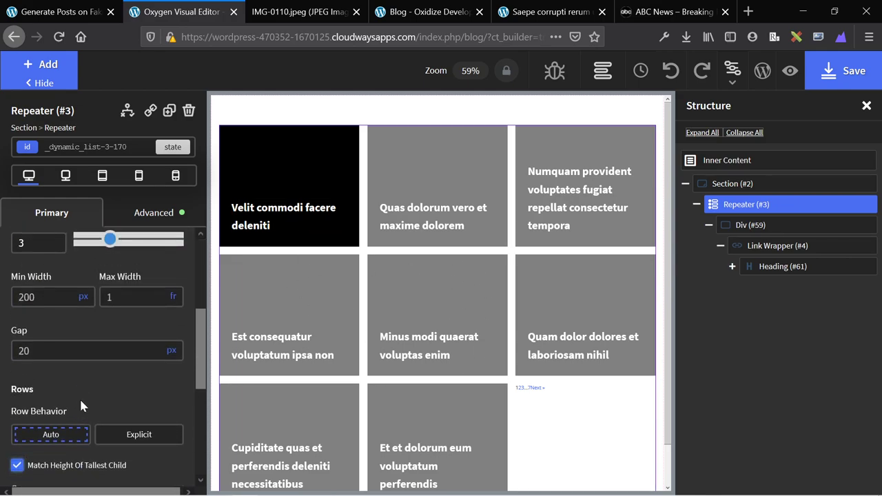
{"action": "scroll", "coordinate": [71, 337], "scroll_direction": "down", "scroll_amount": 3}
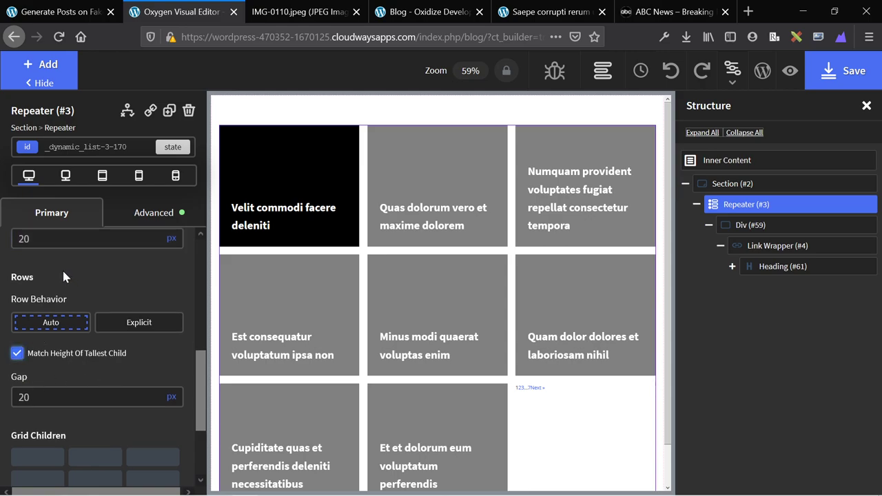
{"action": "scroll", "coordinate": [62, 268], "scroll_direction": "down", "scroll_amount": 3}
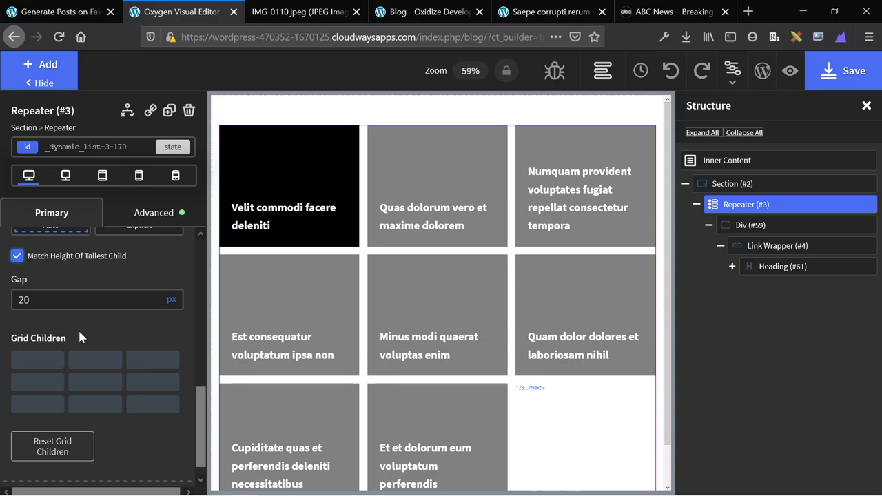
{"action": "left_click", "coordinate": [322, 8]}
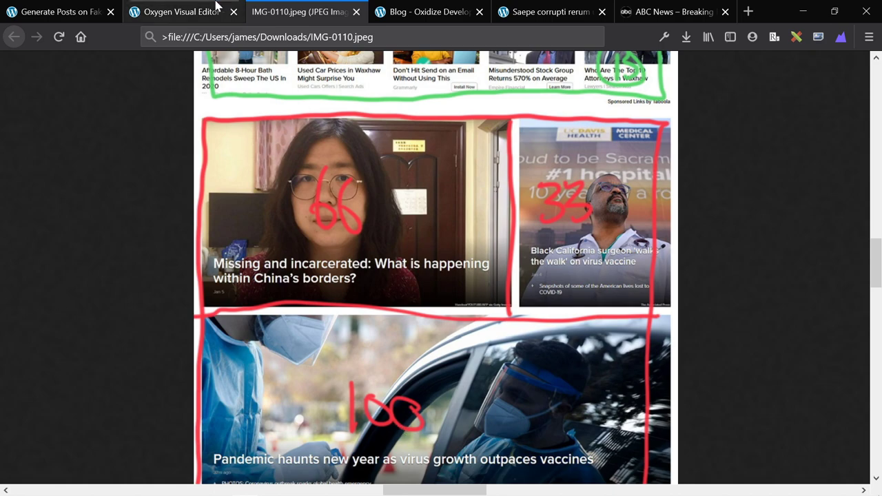
{"action": "left_click", "coordinate": [193, 8]}
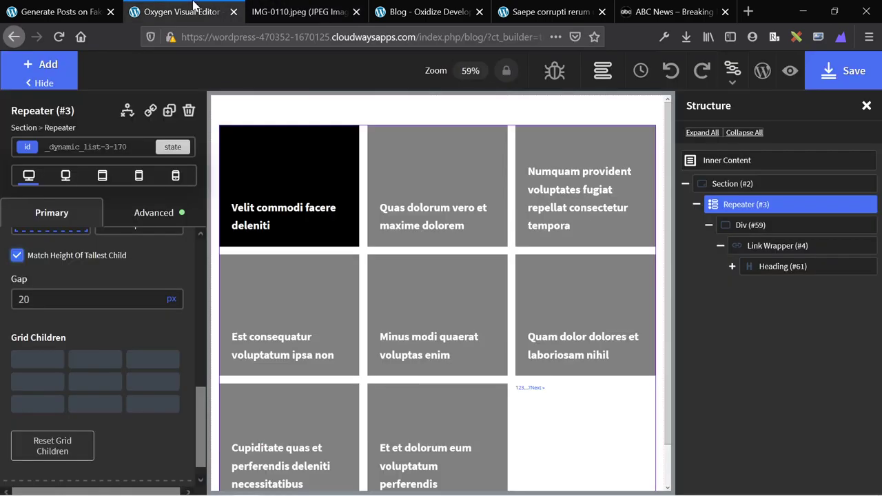
{"action": "left_click", "coordinate": [29, 360]}
{"action": "scroll", "coordinate": [42, 386], "scroll_direction": "down", "scroll_amount": 1}
{"action": "left_click", "coordinate": [52, 420]}
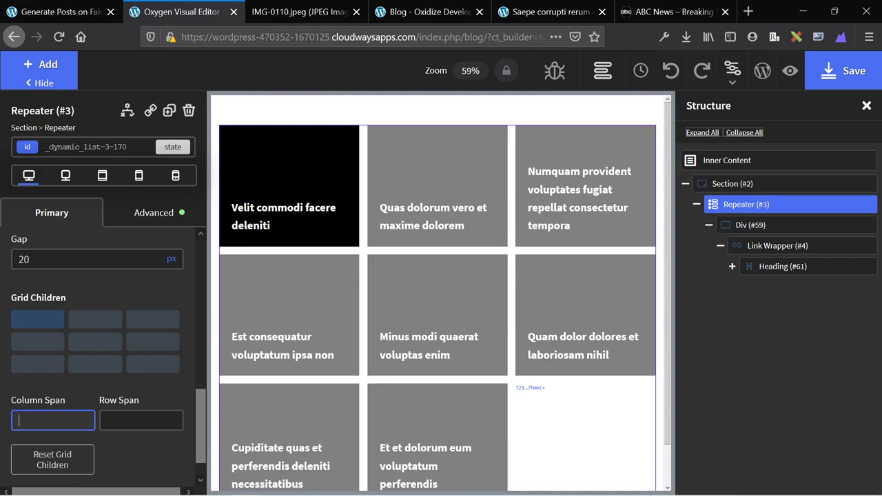
{"action": "type", "text": "2"}
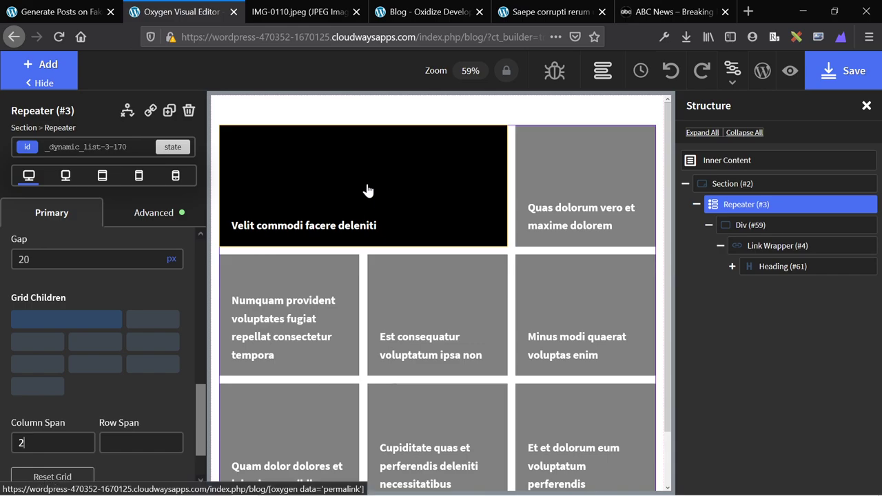
Compare with the reference image and set the second grid child's column span to 1.
{"action": "key", "text": "ctrl+Tab"}
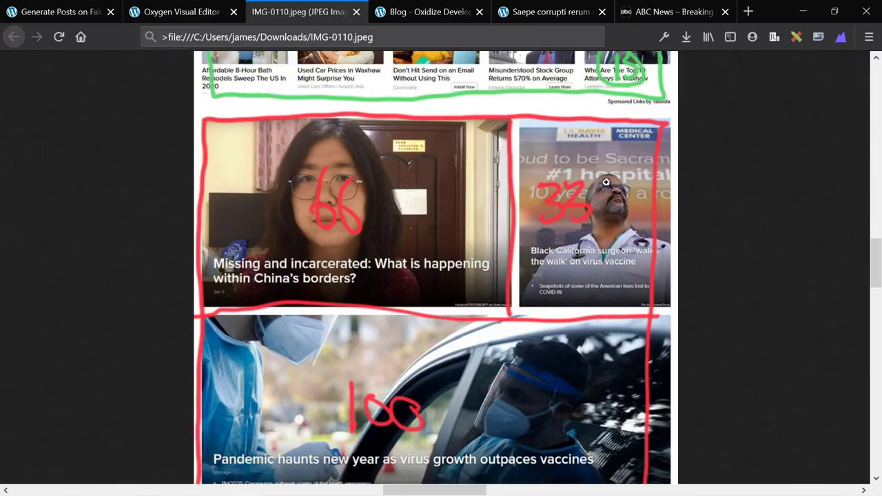
{"action": "key", "text": "ctrl+shift+Tab"}
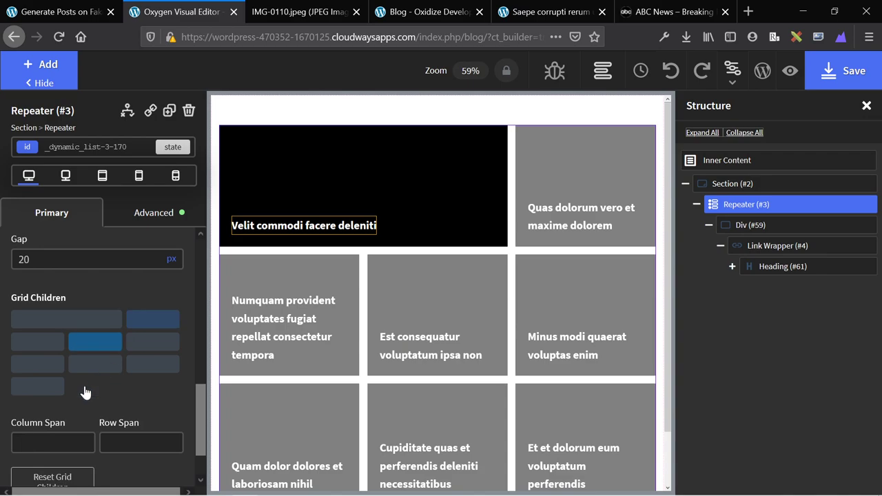
{"action": "left_click", "coordinate": [53, 442]}
{"action": "type", "text": "1"}
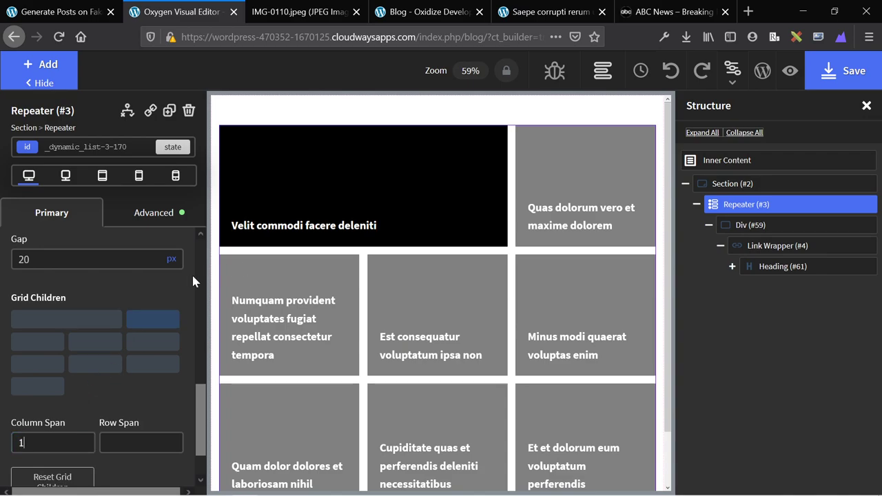
Set the third grid child's column span to 3, making that card a full-width row.
{"action": "left_click", "coordinate": [50, 343]}
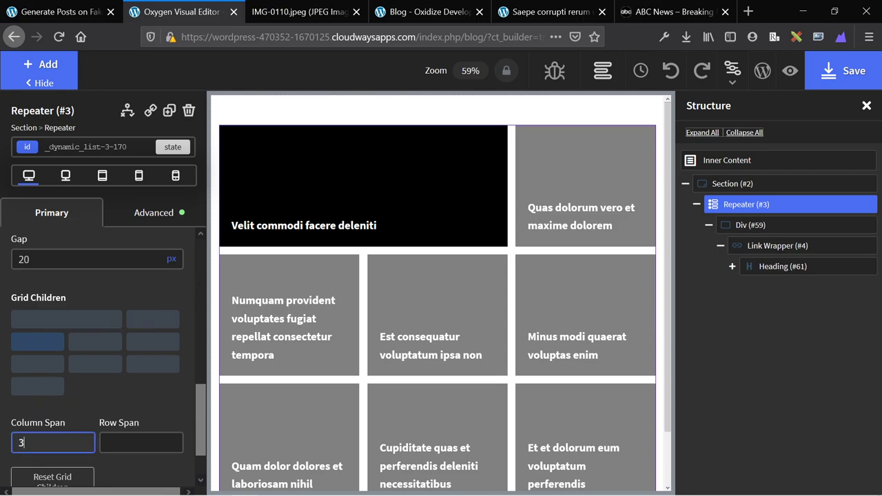
{"action": "type", "text": "3"}
{"action": "scroll", "coordinate": [65, 393], "scroll_direction": "down", "scroll_amount": 2}
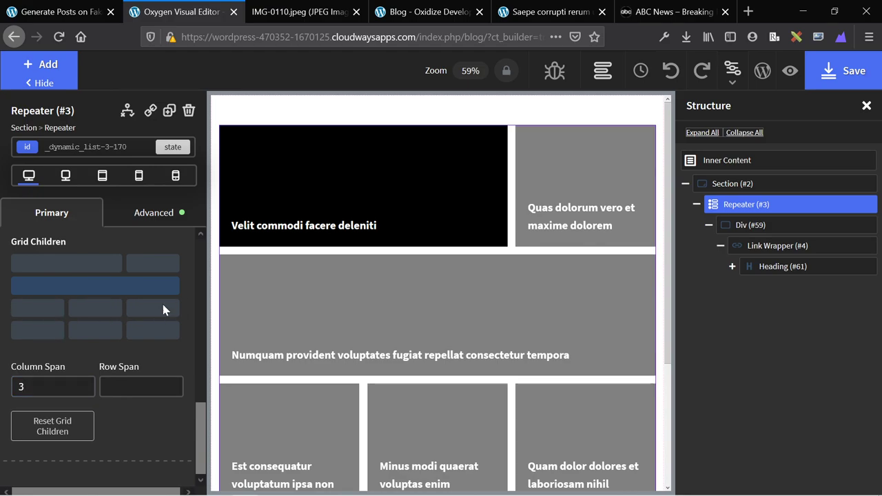
Check the lower rows of the reference image and set the seventh grid child's column span to 2.
{"action": "key", "text": "ctrl+Tab"}
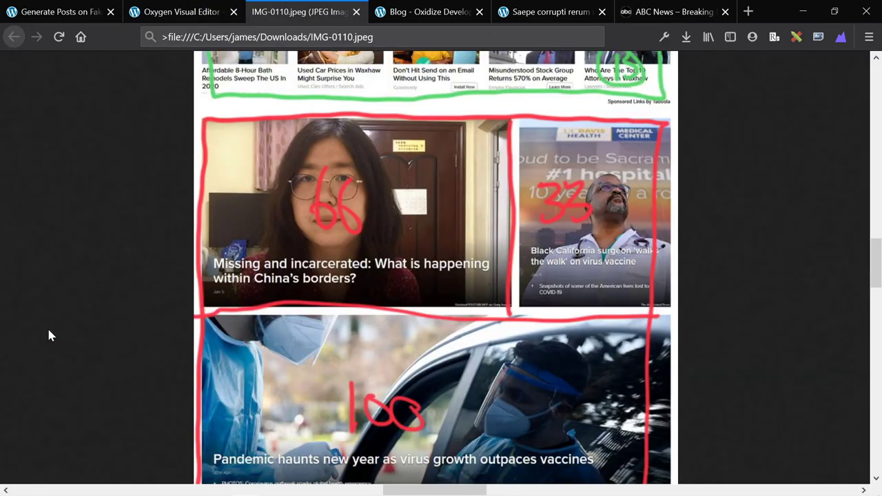
{"action": "scroll", "coordinate": [407, 334], "scroll_direction": "down", "scroll_amount": 4}
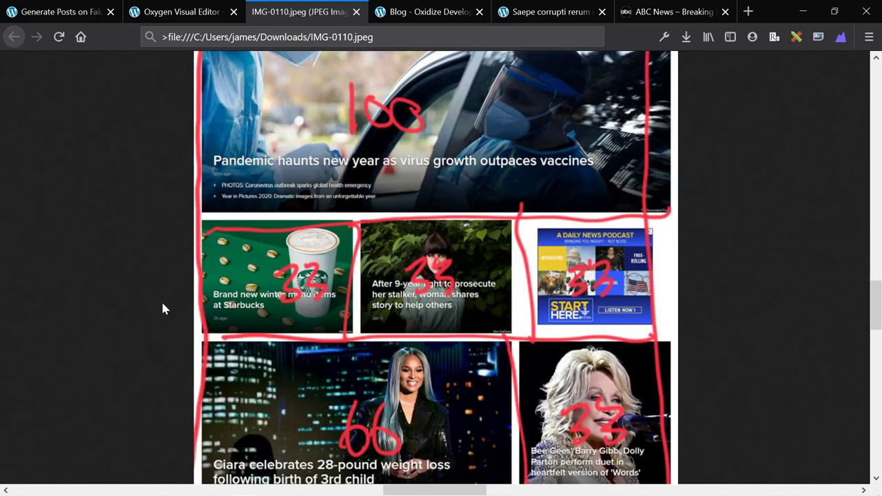
{"action": "scroll", "coordinate": [338, 344], "scroll_direction": "down", "scroll_amount": 1}
{"action": "key", "text": "ctrl+shift+Tab"}
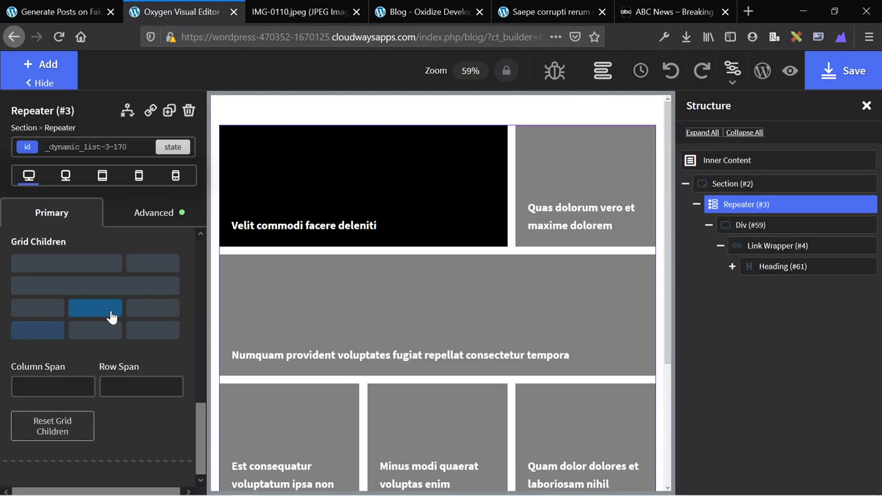
{"action": "left_click", "coordinate": [52, 386]}
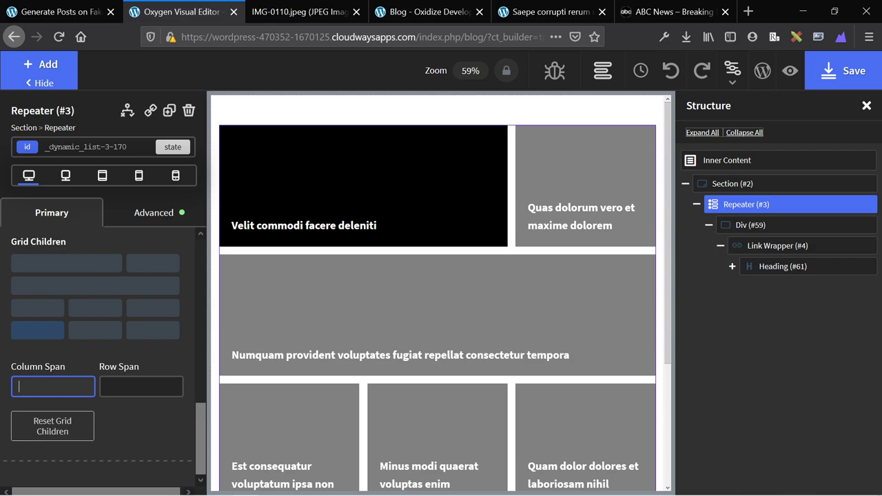
{"action": "type", "text": "2"}
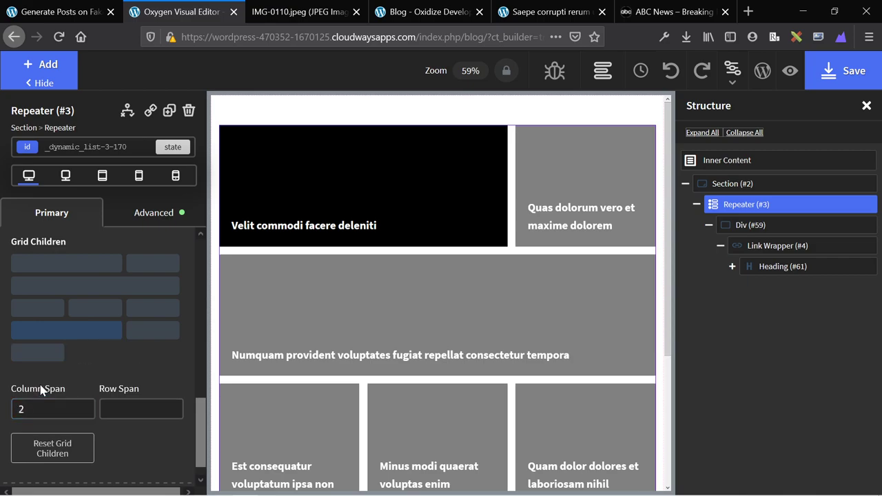
Select the eighth grid child and examine all rows of the post grid on the canvas against the intended layout.
{"action": "left_click", "coordinate": [143, 340]}
{"action": "scroll", "coordinate": [318, 378], "scroll_direction": "down", "scroll_amount": 3}
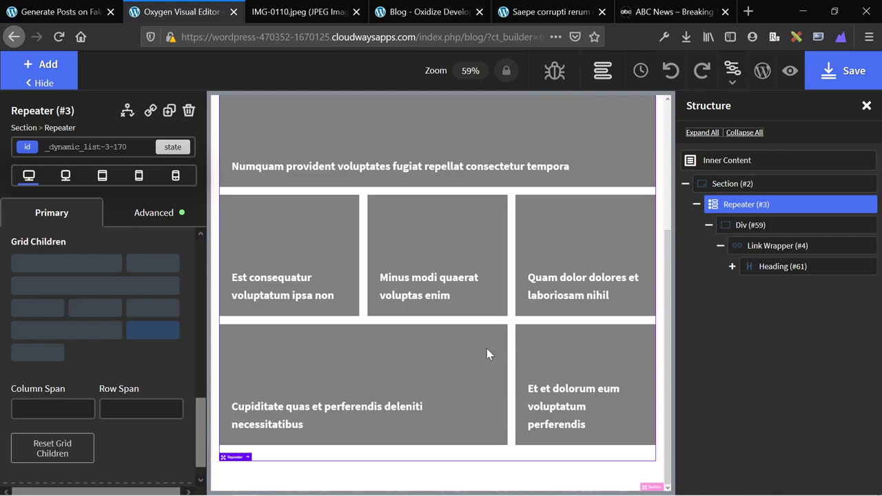
{"action": "scroll", "coordinate": [414, 349], "scroll_direction": "up", "scroll_amount": 1}
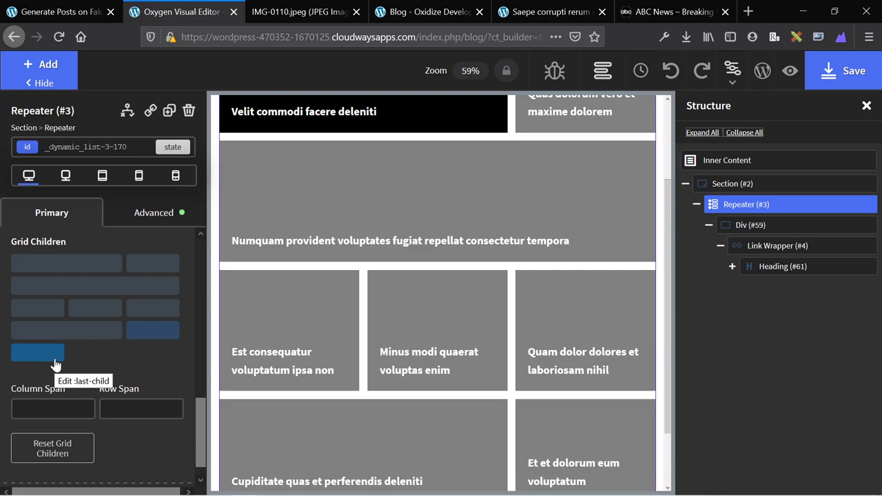
{"action": "scroll", "coordinate": [316, 398], "scroll_direction": "down", "scroll_amount": 1}
{"action": "scroll", "coordinate": [316, 398], "scroll_direction": "up", "scroll_amount": 2}
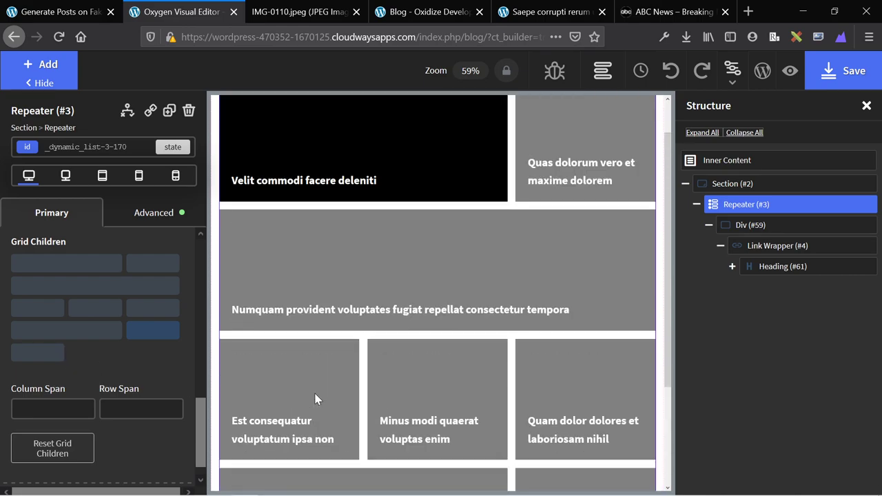
{"action": "scroll", "coordinate": [316, 399], "scroll_direction": "down", "scroll_amount": 2}
{"action": "scroll", "coordinate": [316, 399], "scroll_direction": "up", "scroll_amount": 2}
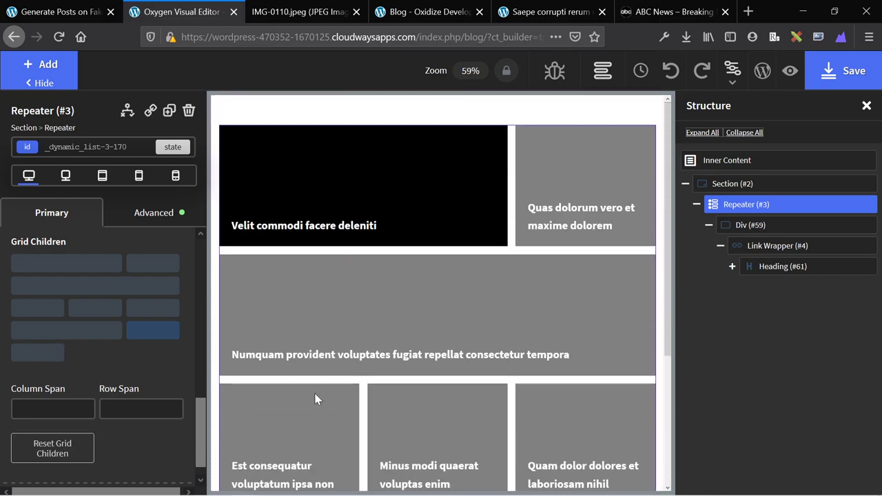
Review the post grid's rows on the canvas and open the background styles of the post card's Link Wrapper.
{"action": "scroll", "coordinate": [316, 399], "scroll_direction": "down", "scroll_amount": 2}
{"action": "scroll", "coordinate": [316, 398], "scroll_direction": "up", "scroll_amount": 2}
{"action": "scroll", "coordinate": [316, 398], "scroll_direction": "down", "scroll_amount": 2}
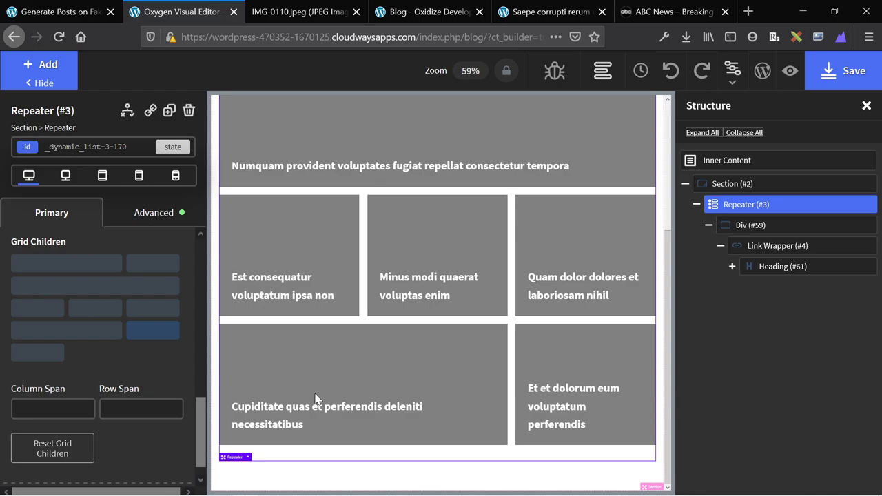
{"action": "scroll", "coordinate": [415, 252], "scroll_direction": "up", "scroll_amount": 3}
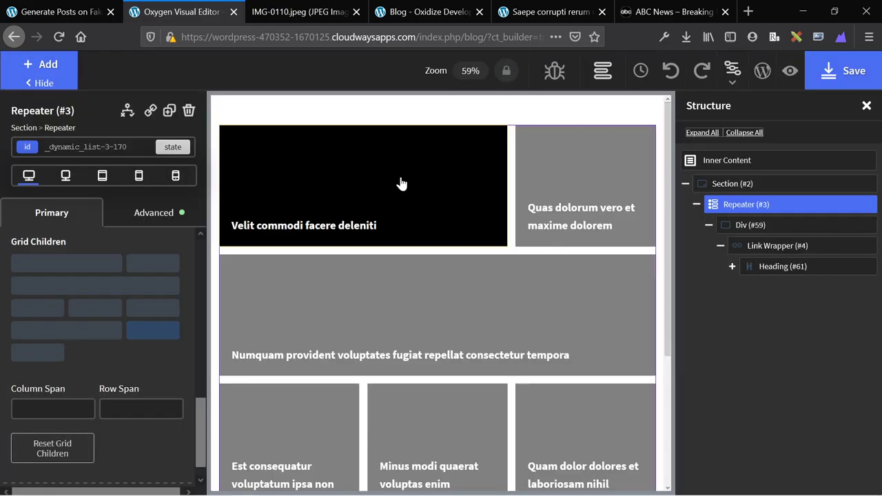
{"action": "left_click", "coordinate": [401, 184]}
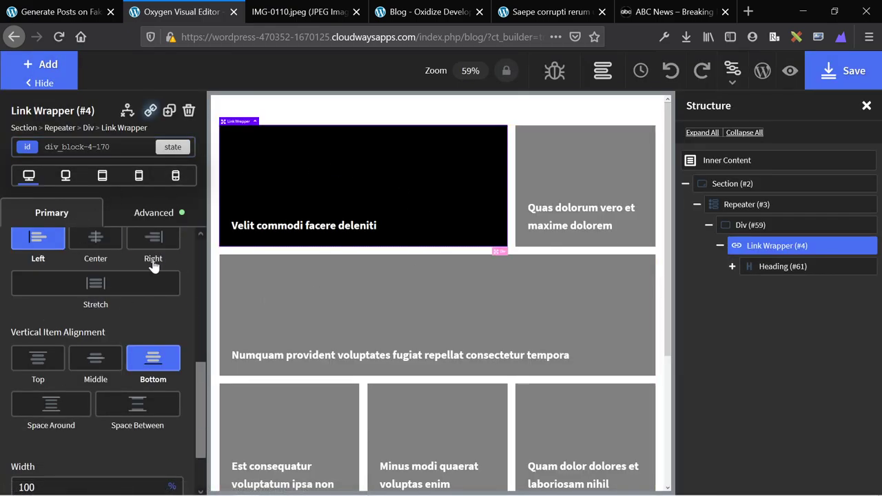
{"action": "left_click", "coordinate": [143, 212]}
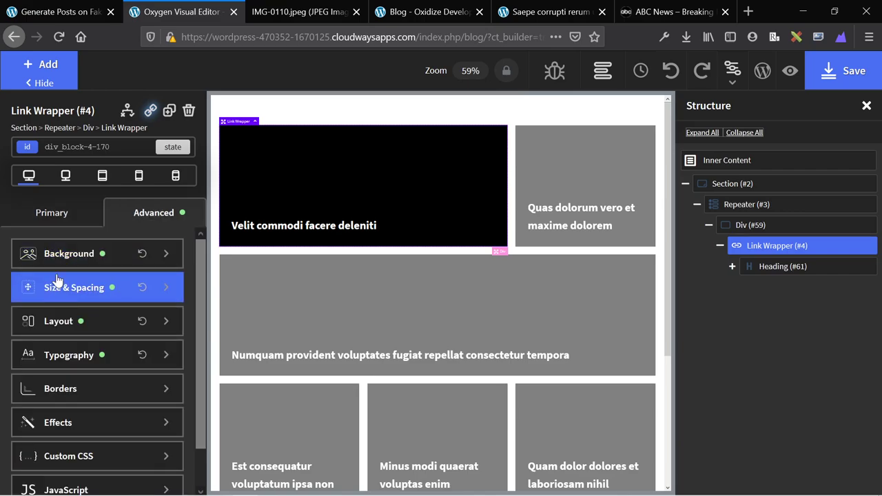
{"action": "left_click", "coordinate": [65, 254]}
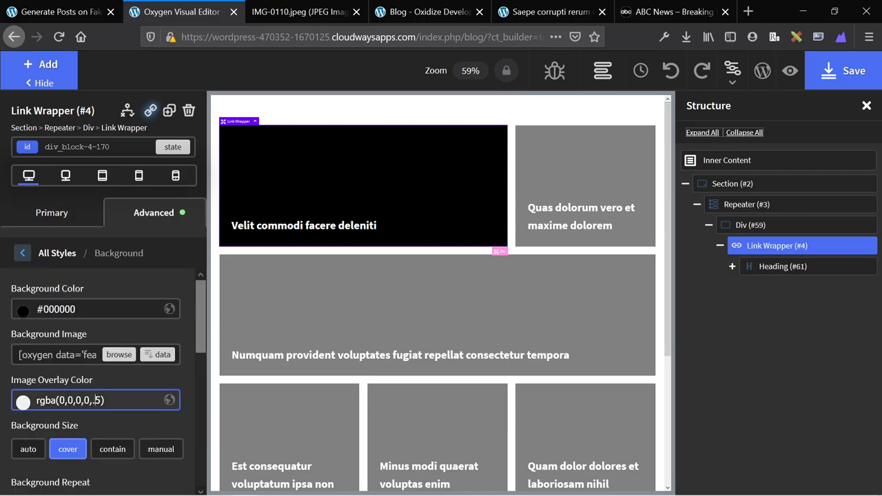
Correct the Link Wrapper's image overlay color to rgba(0,0,0,.5).
{"action": "key", "text": "ctrl+a"}
{"action": "key", "text": "ctrl+c"}
{"action": "key", "text": "BackSpace"}
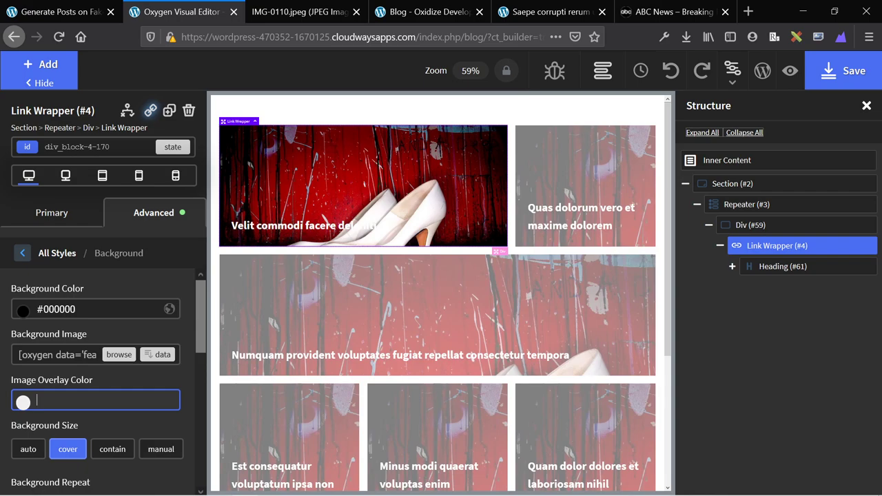
{"action": "key", "text": "ctrl+v"}
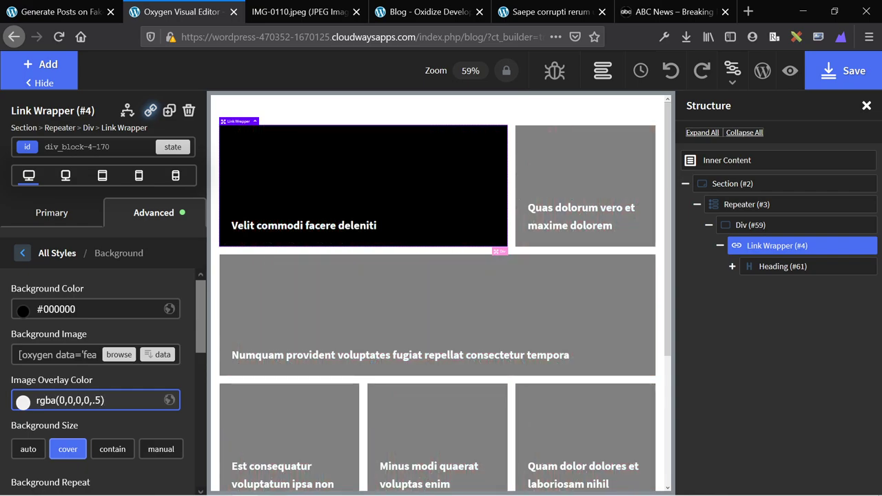
{"action": "key", "text": "Left"}
{"action": "key", "text": "Left"}
{"action": "key", "text": "Left"}
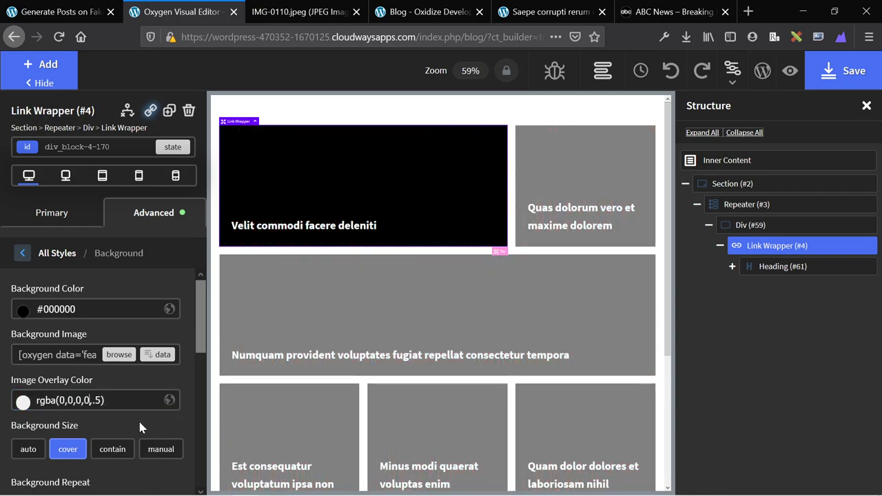
{"action": "key", "text": "BackSpace"}
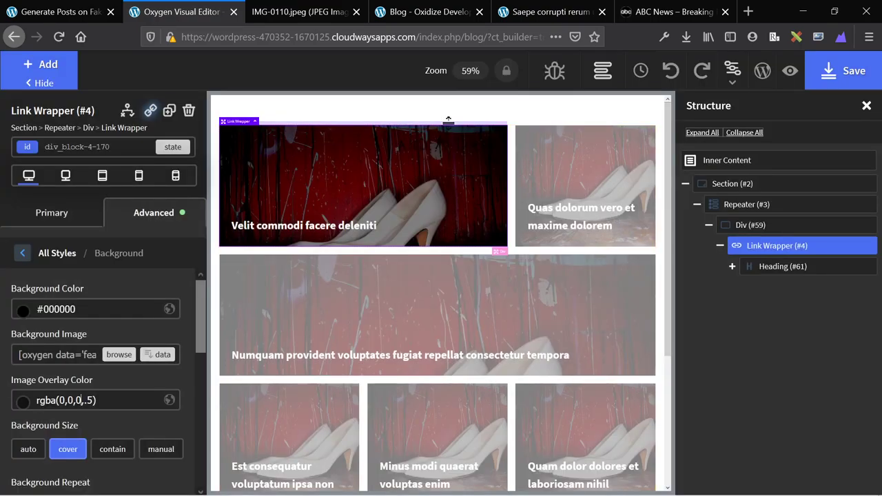
Compare the row widths marked on the reference image with all rows of the post grid on the canvas.
{"action": "key", "text": "ctrl+Tab"}
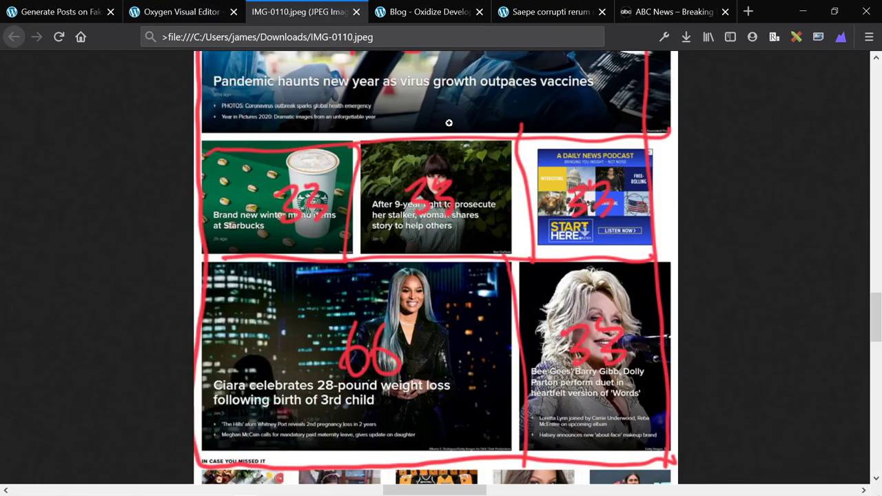
{"action": "scroll", "coordinate": [580, 95], "scroll_direction": "up", "scroll_amount": 3}
{"action": "scroll", "coordinate": [300, 247], "scroll_direction": "down", "scroll_amount": 4}
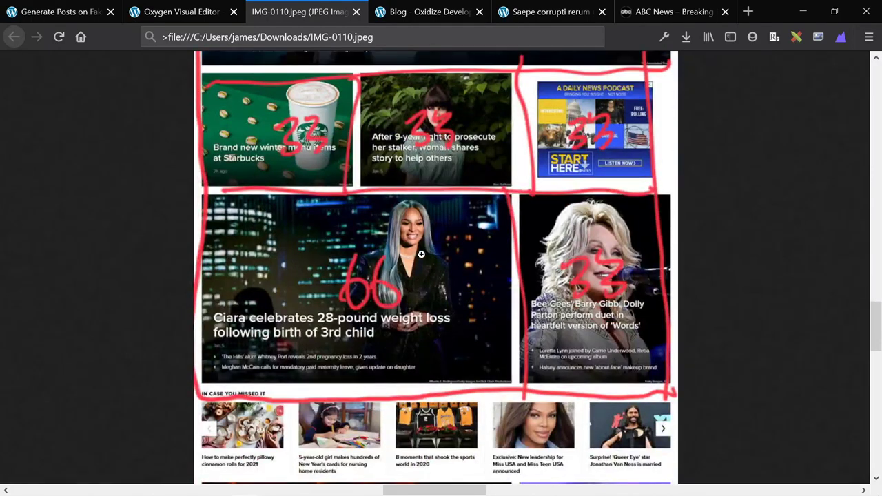
{"action": "scroll", "coordinate": [229, 241], "scroll_direction": "up", "scroll_amount": 4}
{"action": "key", "text": "ctrl+shift+Tab"}
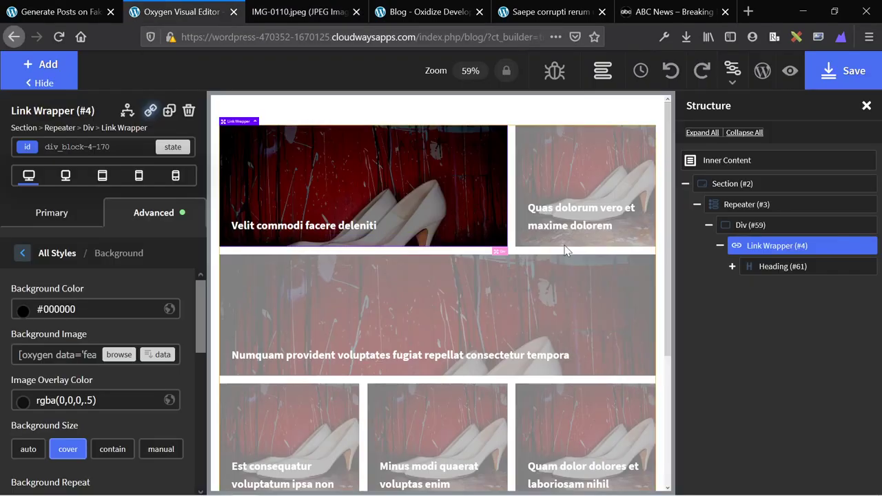
{"action": "scroll", "coordinate": [501, 315], "scroll_direction": "down", "scroll_amount": 3}
{"action": "scroll", "coordinate": [501, 315], "scroll_direction": "down", "scroll_amount": 1}
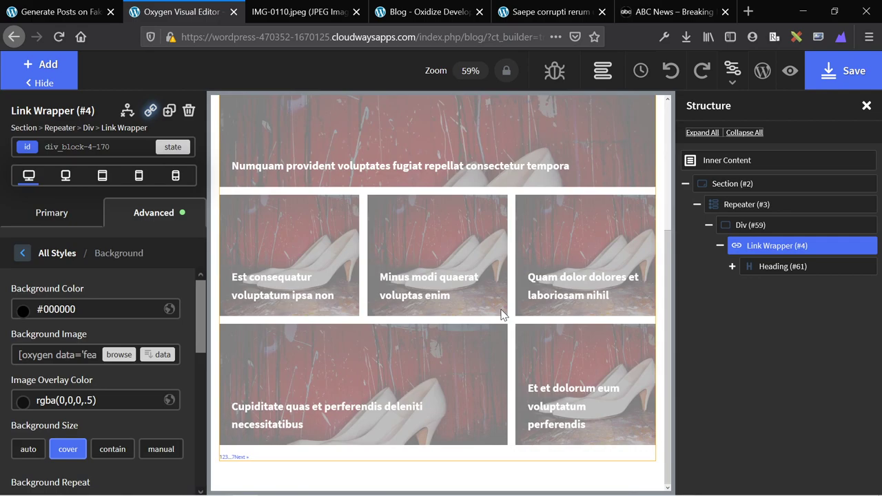
{"action": "scroll", "coordinate": [501, 315], "scroll_direction": "up", "scroll_amount": 4}
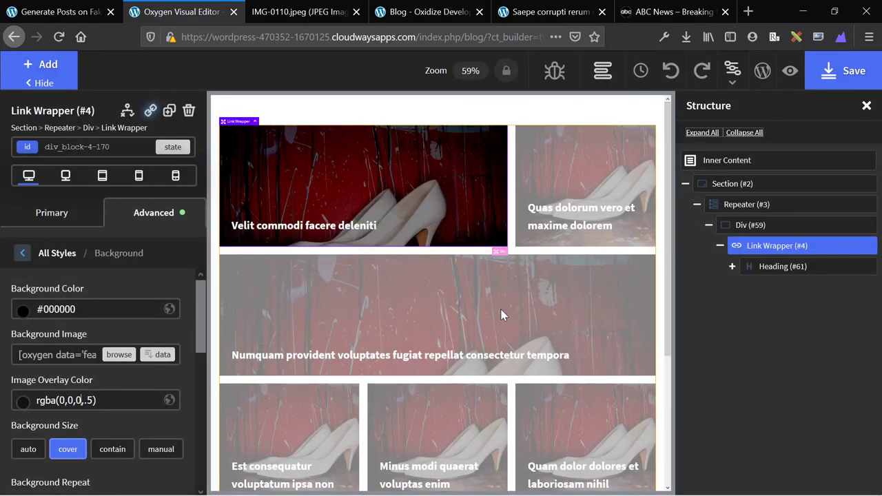
{"action": "scroll", "coordinate": [501, 315], "scroll_direction": "down", "scroll_amount": 3}
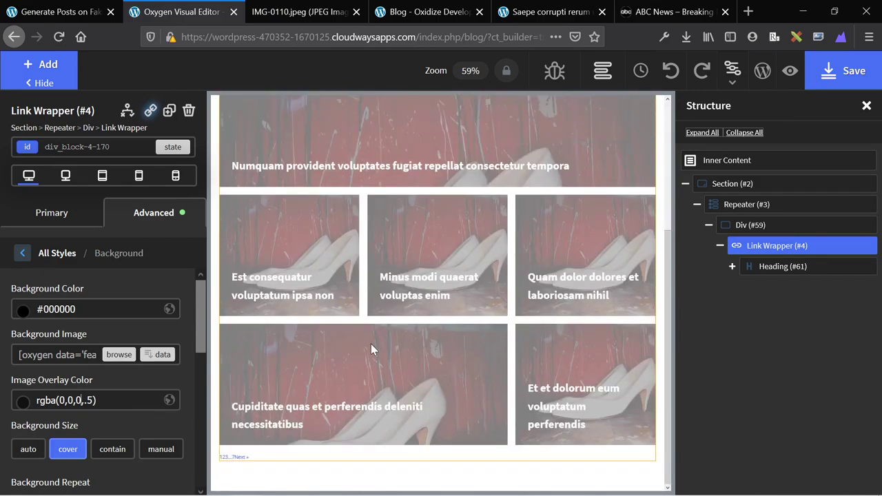
Switch to the live blog page, reload it and examine the card widths and featured images in each row.
{"action": "key", "text": "ctrl+Tab"}
{"action": "key", "text": "ctrl+Tab"}
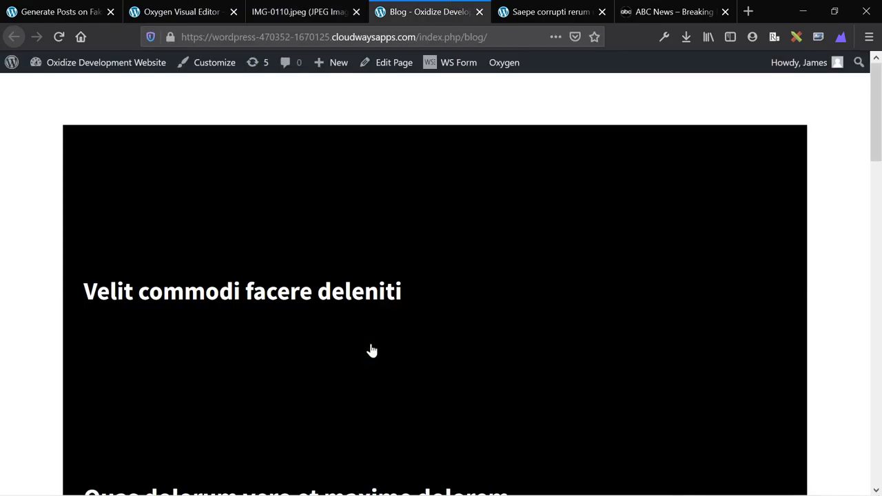
{"action": "key", "text": "F5"}
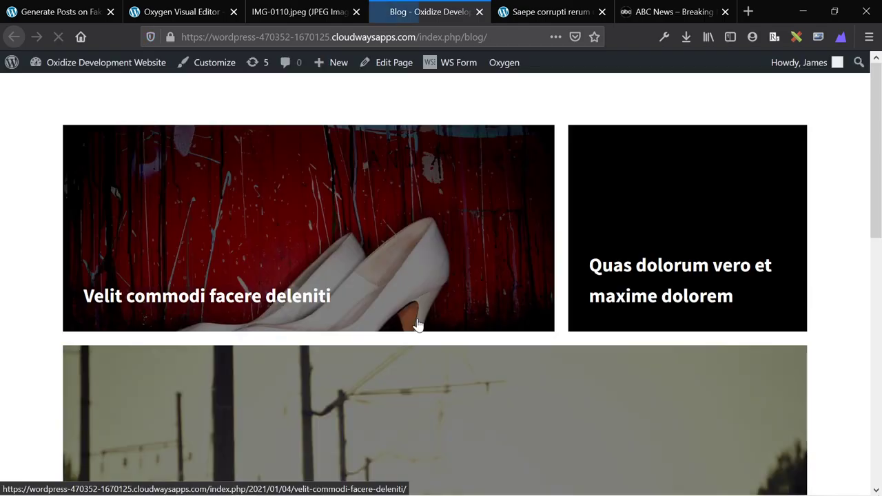
{"action": "scroll", "coordinate": [414, 189], "scroll_direction": "down", "scroll_amount": 2}
{"action": "scroll", "coordinate": [413, 189], "scroll_direction": "down", "scroll_amount": 7}
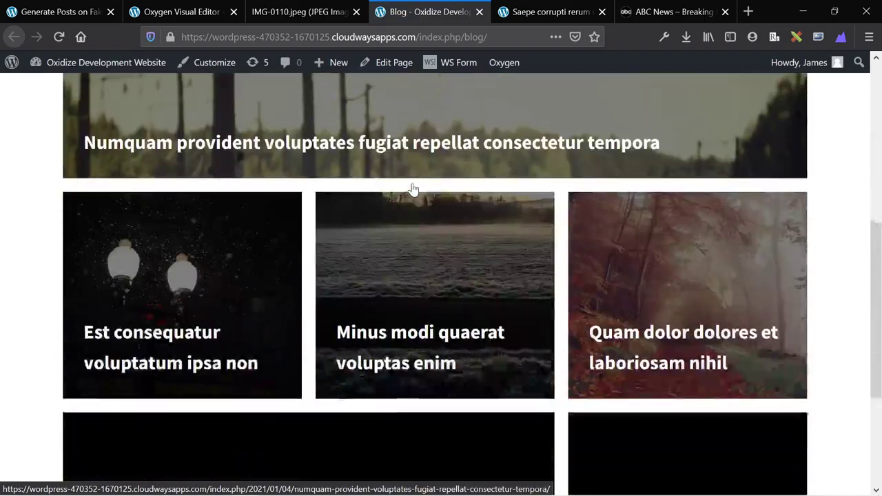
{"action": "scroll", "coordinate": [461, 201], "scroll_direction": "up", "scroll_amount": 4}
{"action": "scroll", "coordinate": [412, 361], "scroll_direction": "up", "scroll_amount": 5}
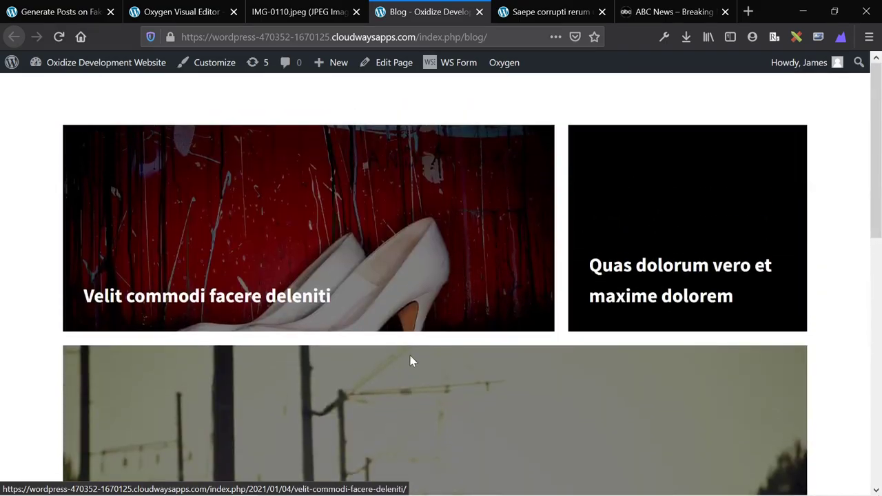
{"action": "scroll", "coordinate": [437, 337], "scroll_direction": "down", "scroll_amount": 7}
{"action": "scroll", "coordinate": [437, 337], "scroll_direction": "up", "scroll_amount": 7}
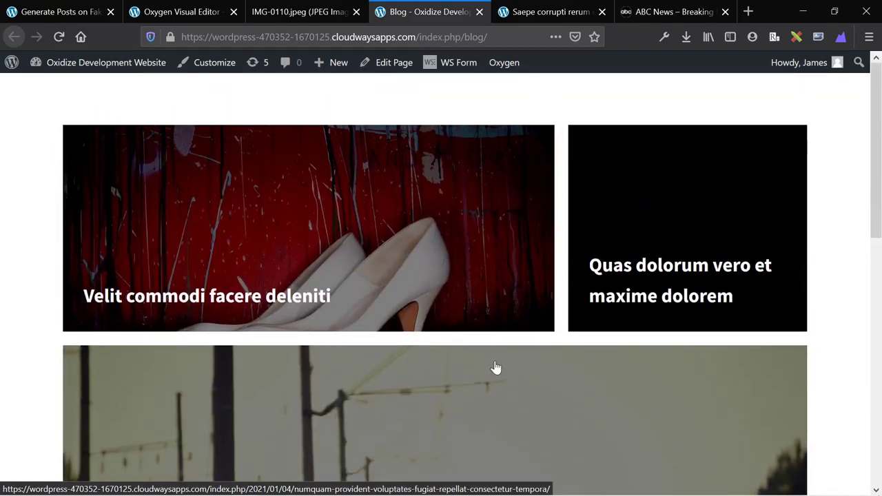
{"action": "scroll", "coordinate": [496, 369], "scroll_direction": "down", "scroll_amount": 5}
Return to the Oxygen editor and select the Div nested directly inside the Repeater.
{"action": "key", "text": "ctrl+shift+Tab"}
{"action": "key", "text": "ctrl+shift+Tab"}
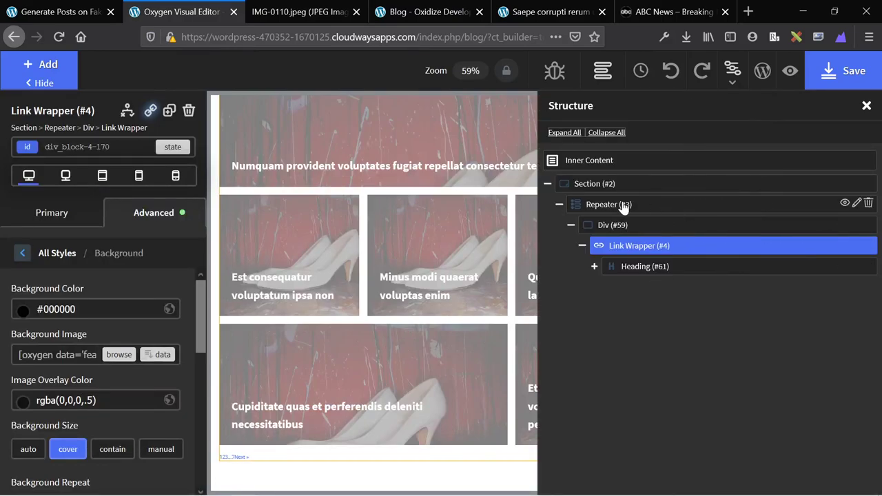
{"action": "left_click", "coordinate": [606, 226]}
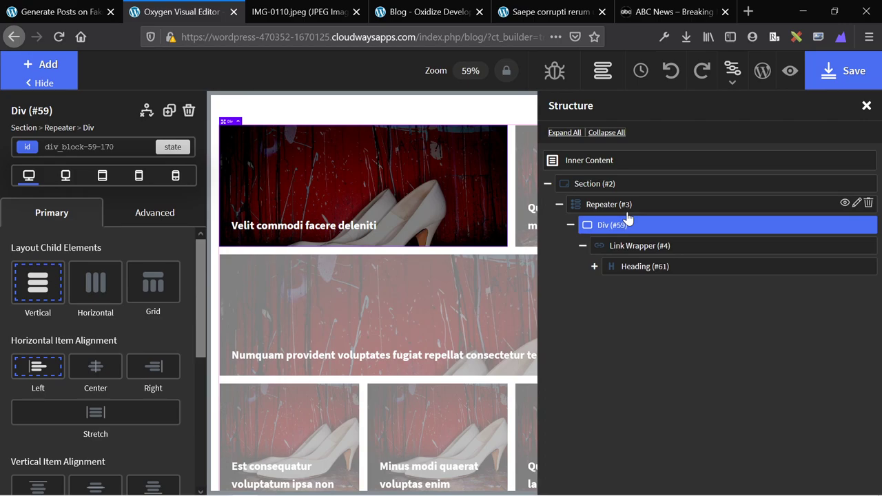
Go back to the live blog page and check the first page's card rows down to the pagination.
{"action": "key", "text": "ctrl+Tab"}
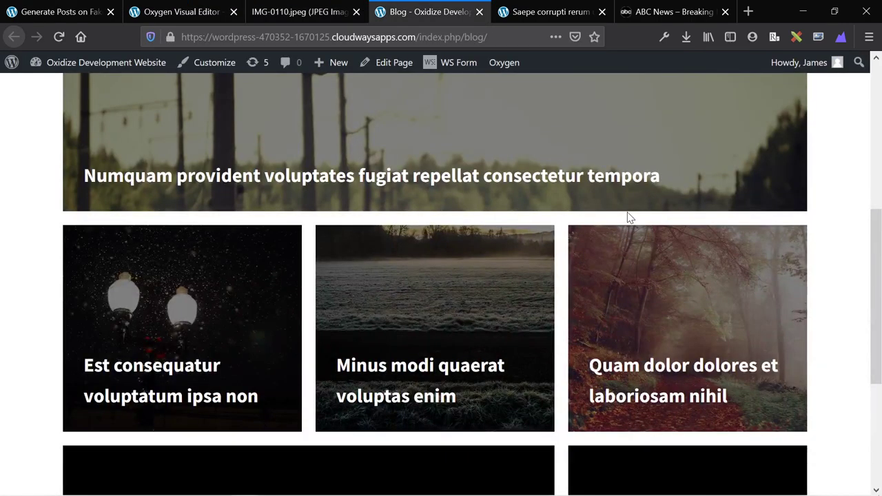
{"action": "scroll", "coordinate": [493, 214], "scroll_direction": "up", "scroll_amount": 5}
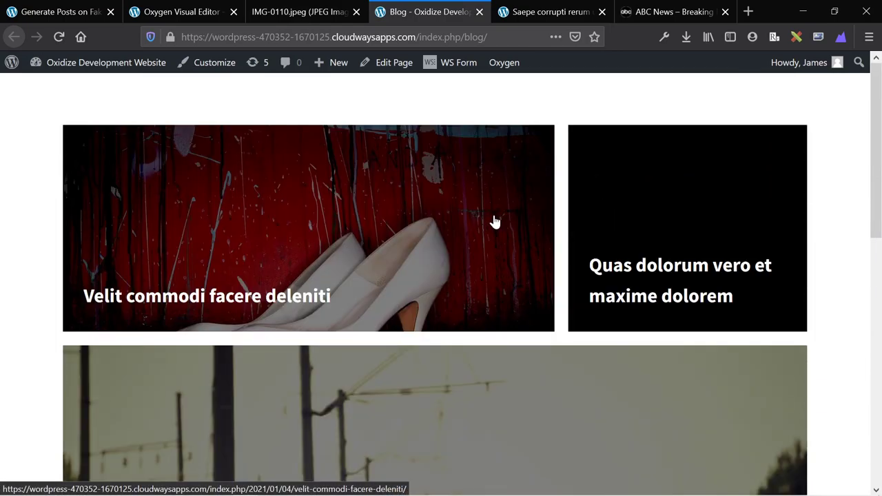
{"action": "scroll", "coordinate": [495, 222], "scroll_direction": "down", "scroll_amount": 6}
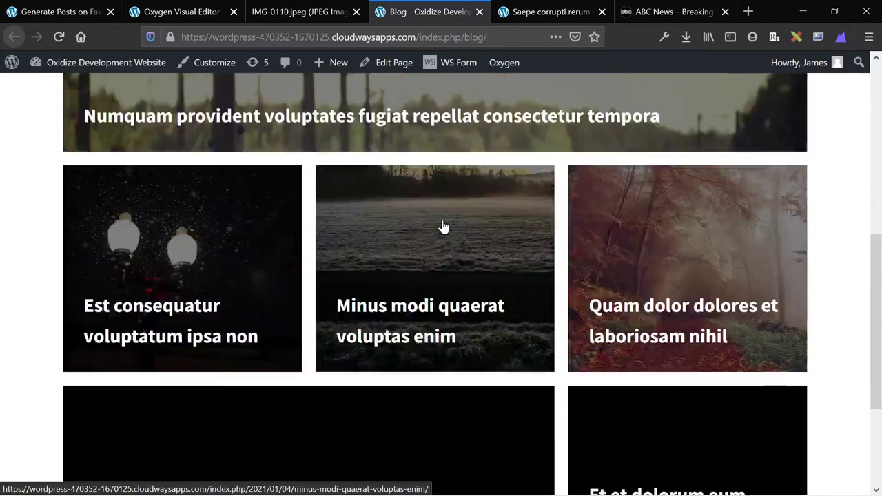
{"action": "scroll", "coordinate": [444, 228], "scroll_direction": "up", "scroll_amount": 6}
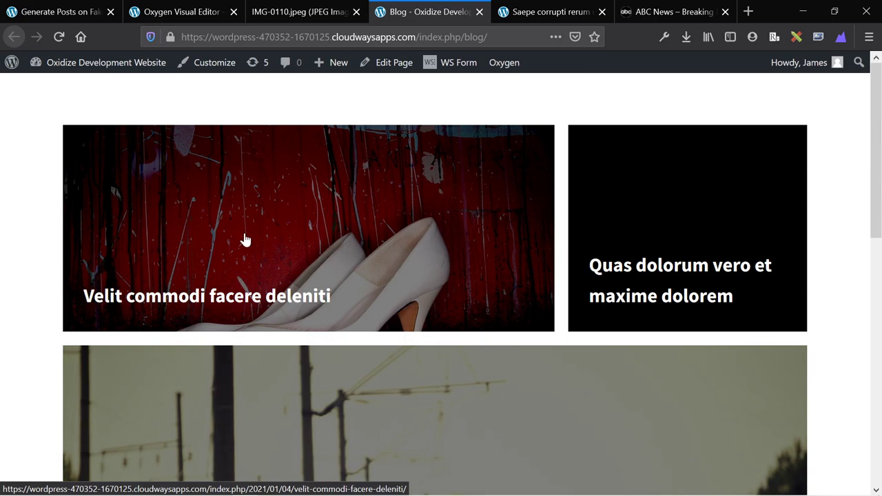
{"action": "scroll", "coordinate": [244, 238], "scroll_direction": "down", "scroll_amount": 9}
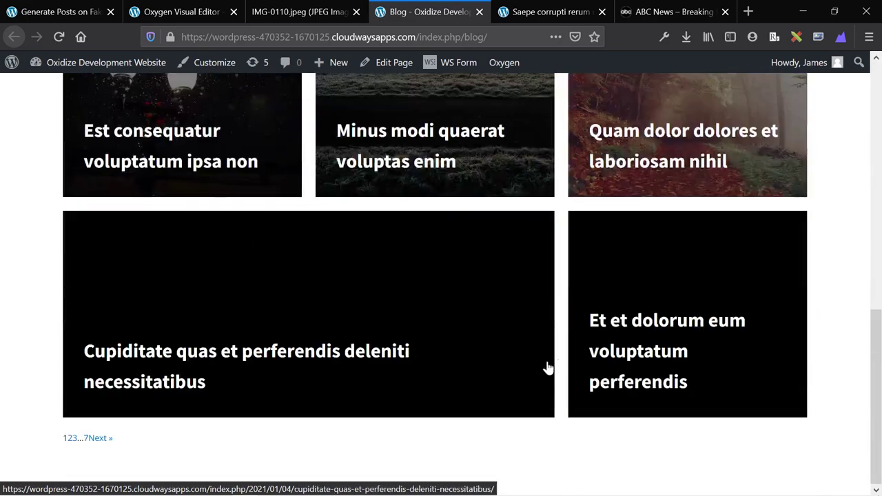
{"action": "scroll", "coordinate": [379, 306], "scroll_direction": "up", "scroll_amount": 5}
{"action": "scroll", "coordinate": [378, 306], "scroll_direction": "down", "scroll_amount": 5}
Open page 2 of the blog listing and check that page's card layout from the first row to the pagination.
{"action": "left_click", "coordinate": [68, 441]}
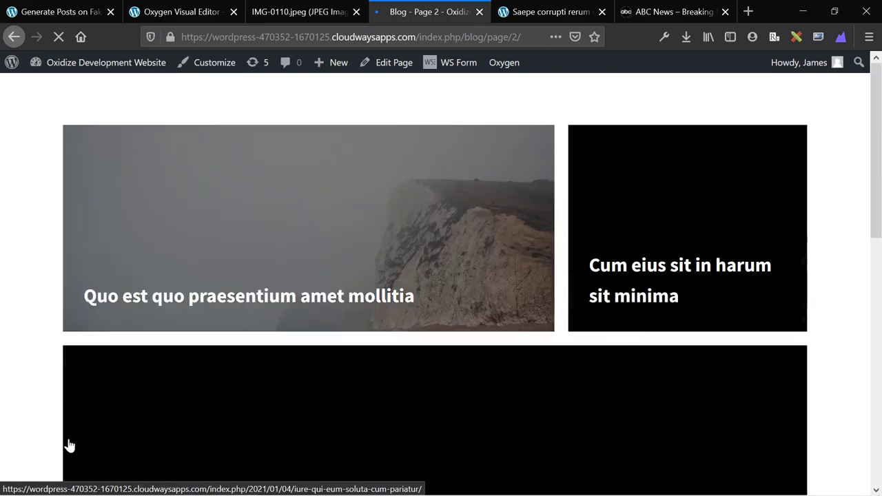
{"action": "scroll", "coordinate": [429, 253], "scroll_direction": "down", "scroll_amount": 2}
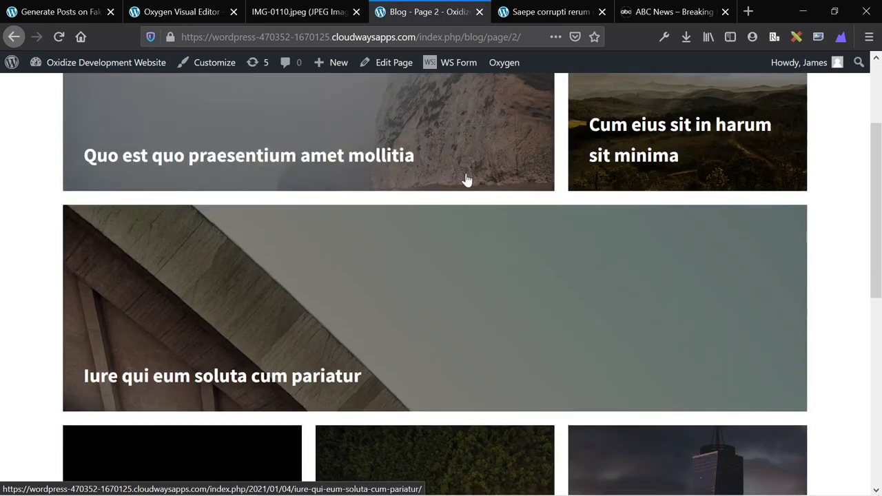
{"action": "scroll", "coordinate": [427, 167], "scroll_direction": "up", "scroll_amount": 2}
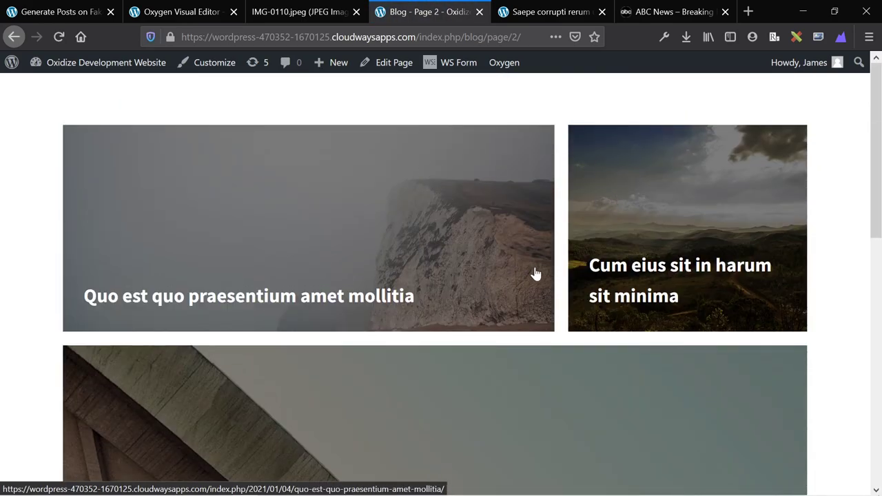
{"action": "scroll", "coordinate": [535, 274], "scroll_direction": "down", "scroll_amount": 7}
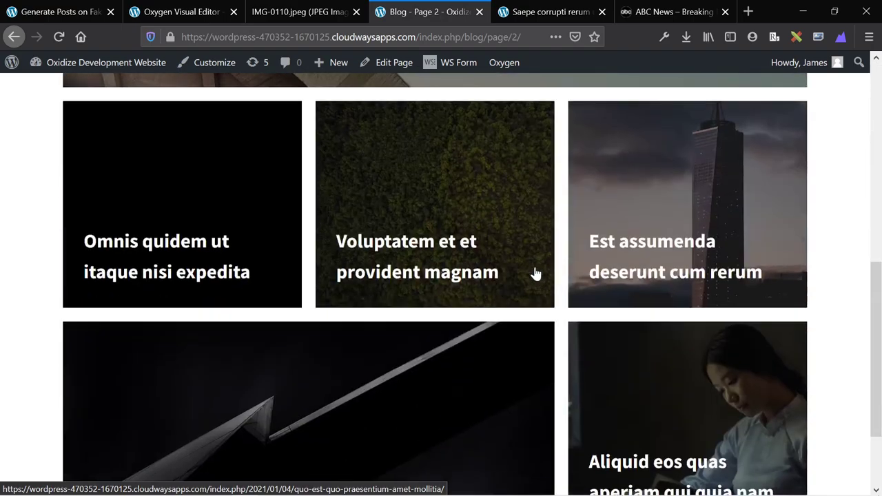
{"action": "scroll", "coordinate": [522, 325], "scroll_direction": "down", "scroll_amount": 2}
{"action": "scroll", "coordinate": [285, 301], "scroll_direction": "up", "scroll_amount": 8}
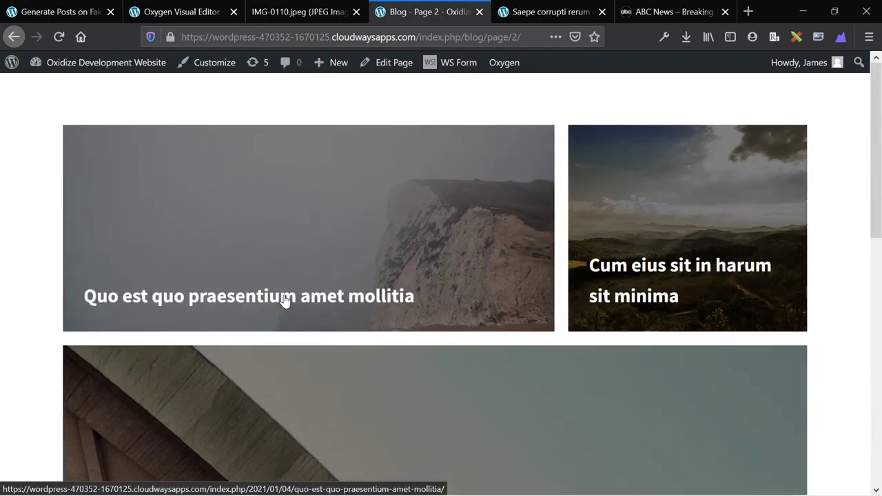
{"action": "scroll", "coordinate": [284, 301], "scroll_direction": "down", "scroll_amount": 3}
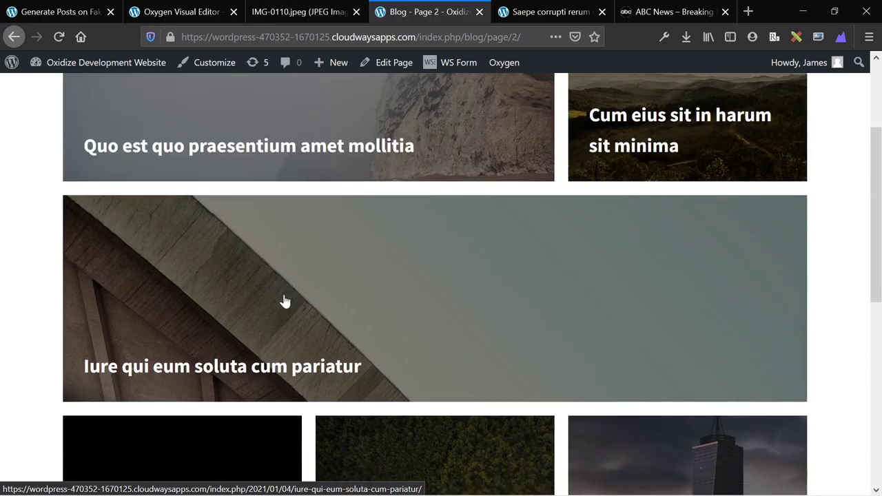
{"action": "scroll", "coordinate": [285, 301], "scroll_direction": "up", "scroll_amount": 3}
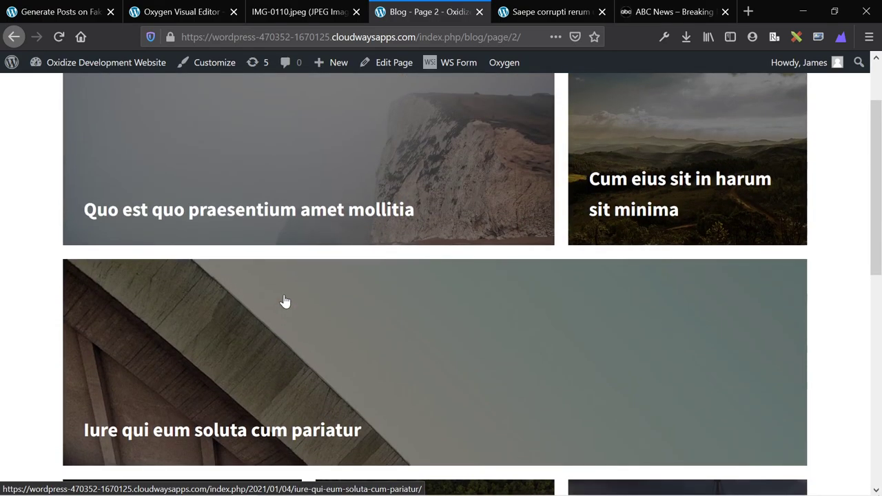
{"action": "scroll", "coordinate": [255, 236], "scroll_direction": "down", "scroll_amount": 3}
{"action": "scroll", "coordinate": [255, 236], "scroll_direction": "down", "scroll_amount": 3}
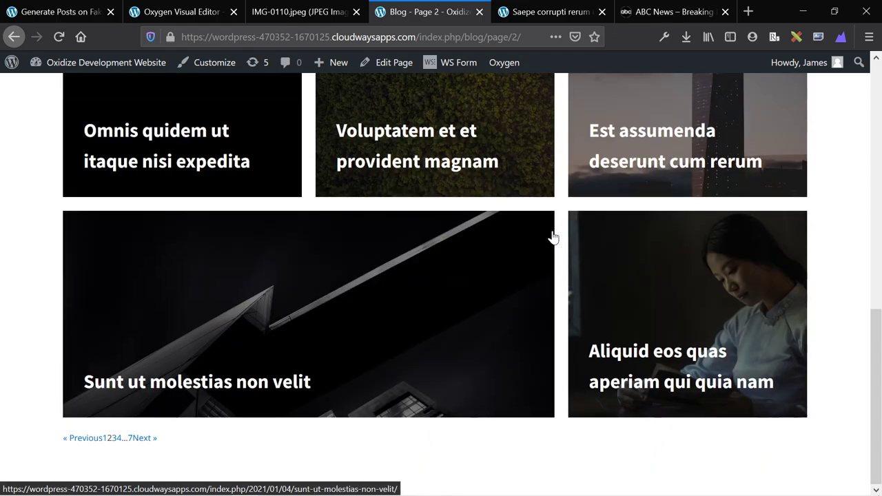
Compare the live page 2 rows, the annotated reference layout image and the card grid in the Oxygen editor.
{"action": "scroll", "coordinate": [555, 238], "scroll_direction": "down", "scroll_amount": 2}
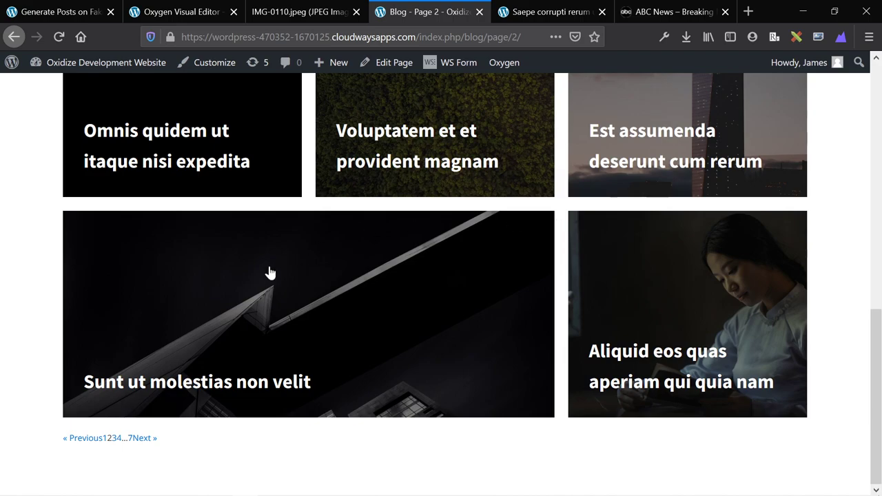
{"action": "scroll", "coordinate": [268, 272], "scroll_direction": "up", "scroll_amount": 10}
{"action": "left_click", "coordinate": [233, 3]}
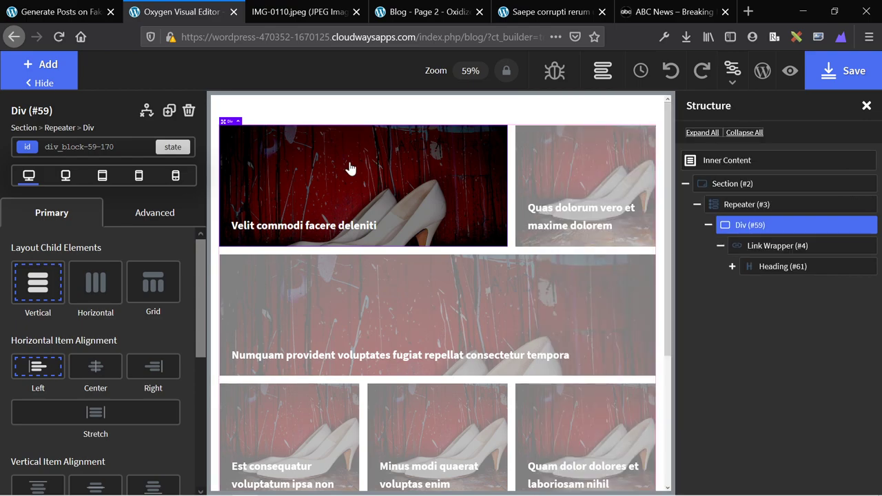
{"action": "left_click", "coordinate": [273, 6]}
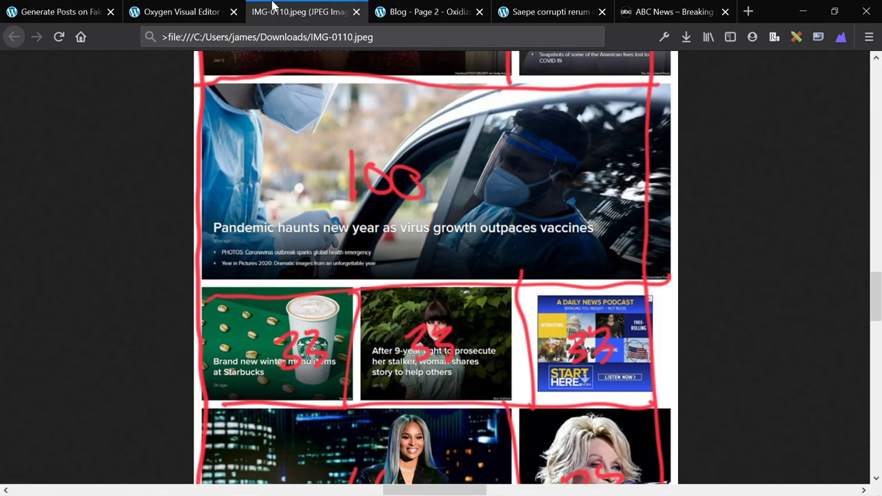
{"action": "scroll", "coordinate": [315, 177], "scroll_direction": "up", "scroll_amount": 3}
{"action": "left_click", "coordinate": [180, 9]}
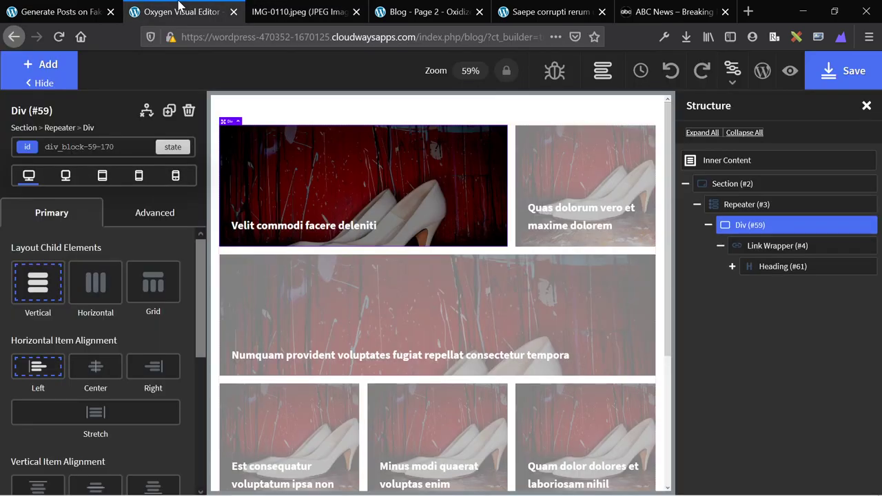
{"action": "scroll", "coordinate": [426, 201], "scroll_direction": "down", "scroll_amount": 5}
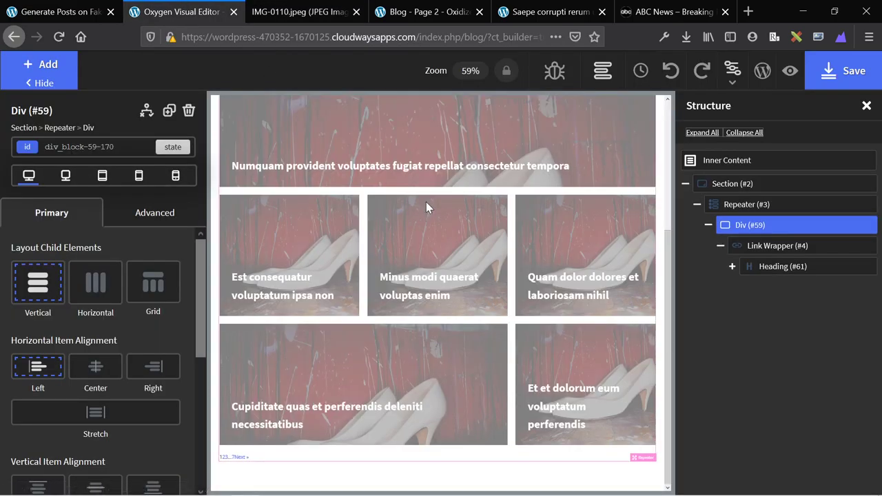
In the Repeater's grid layout, give the third card of the three-card row a row span of 2.
{"action": "left_click", "coordinate": [426, 202]}
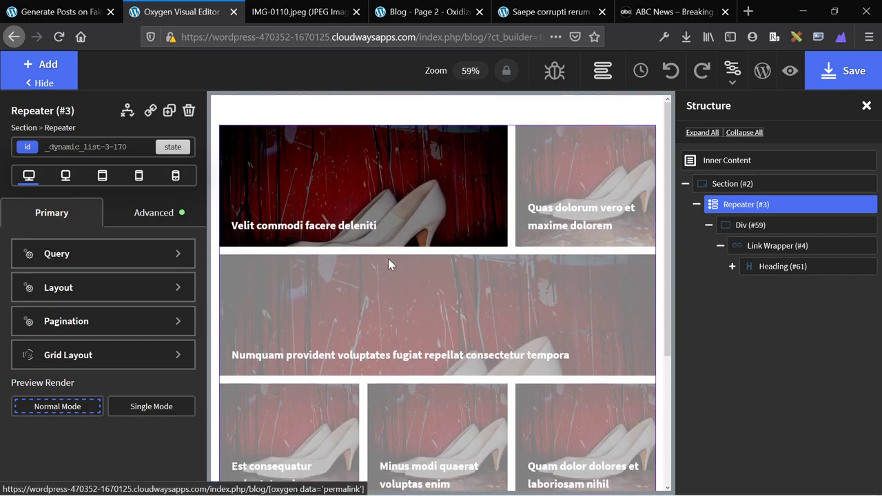
{"action": "left_click", "coordinate": [173, 355]}
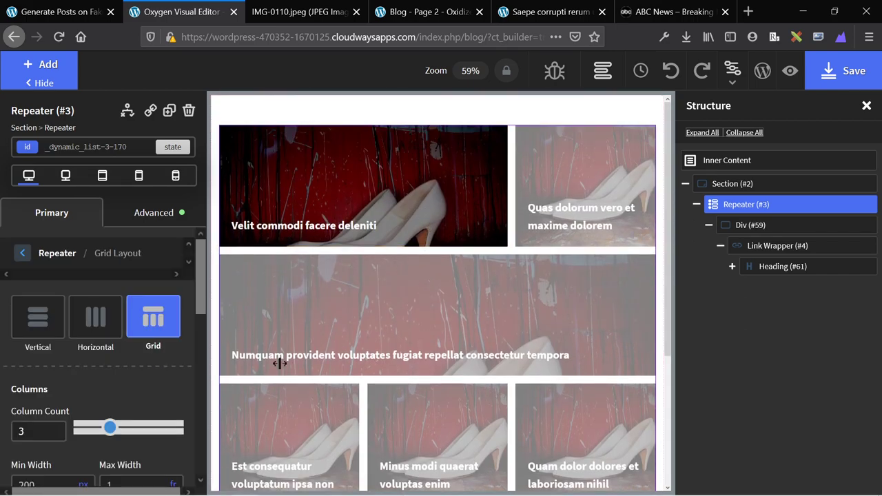
{"action": "scroll", "coordinate": [299, 367], "scroll_direction": "down", "scroll_amount": 2}
{"action": "scroll", "coordinate": [96, 383], "scroll_direction": "down", "scroll_amount": 2}
{"action": "scroll", "coordinate": [96, 384], "scroll_direction": "down", "scroll_amount": 5}
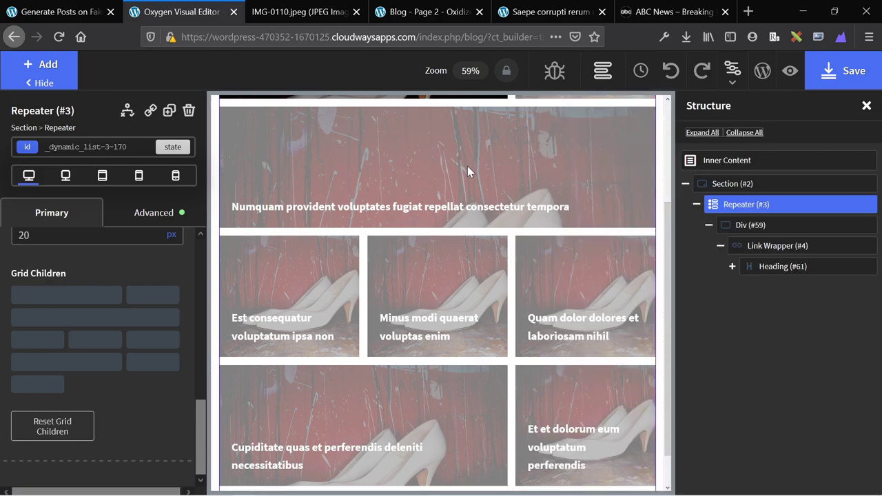
{"action": "scroll", "coordinate": [467, 167], "scroll_direction": "up", "scroll_amount": 1}
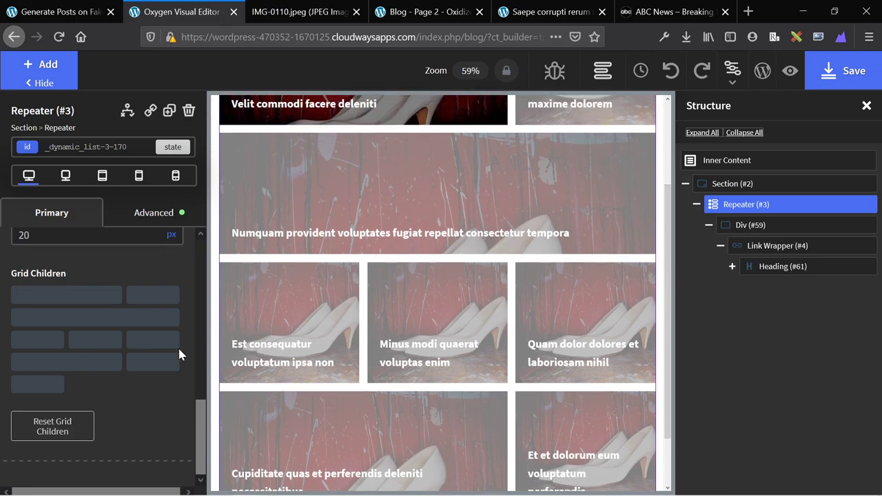
{"action": "left_click", "coordinate": [160, 342]}
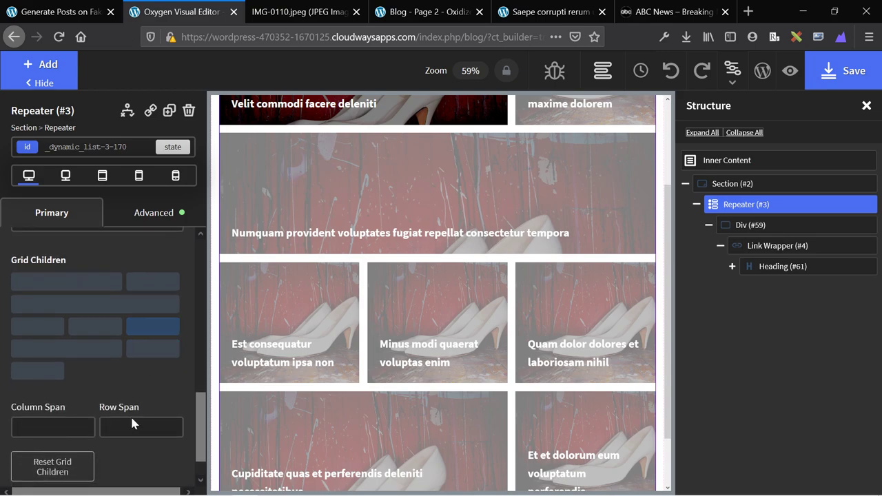
{"action": "left_click", "coordinate": [138, 427]}
{"action": "type", "text": "2"}
{"action": "left_click", "coordinate": [80, 435]}
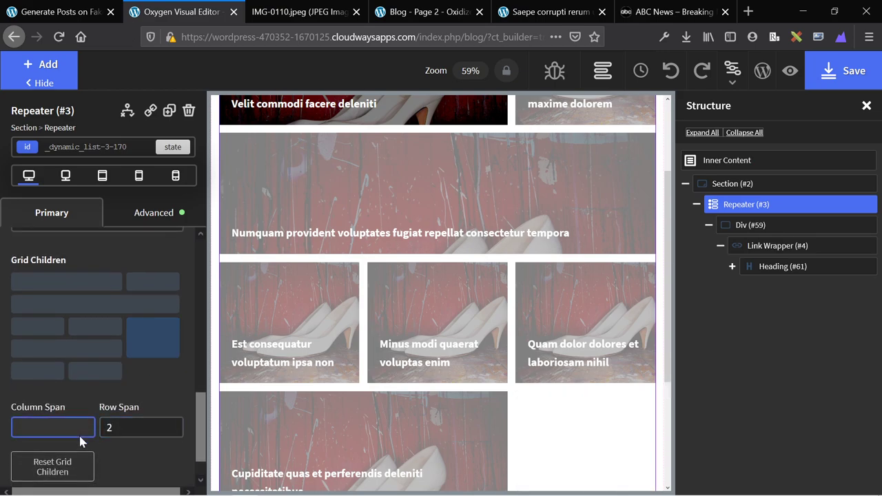
{"action": "scroll", "coordinate": [439, 357], "scroll_direction": "up", "scroll_amount": 1}
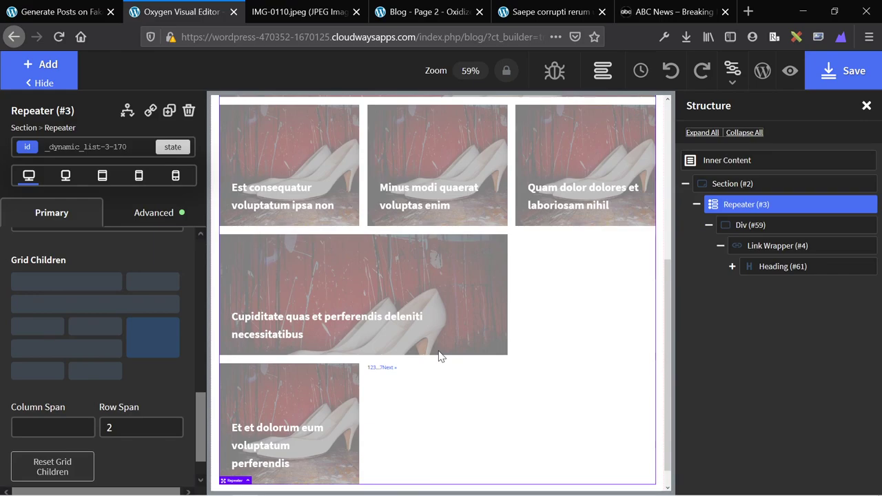
{"action": "scroll", "coordinate": [559, 217], "scroll_direction": "up", "scroll_amount": 1}
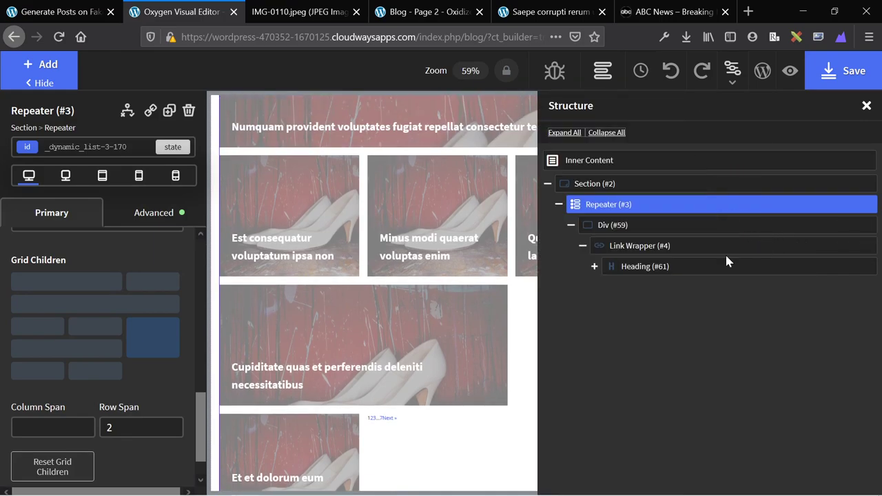
Set the height of the Link Wrapper inside the Repeater to 100%.
{"action": "left_click", "coordinate": [725, 248]}
{"action": "left_click", "coordinate": [184, 215]}
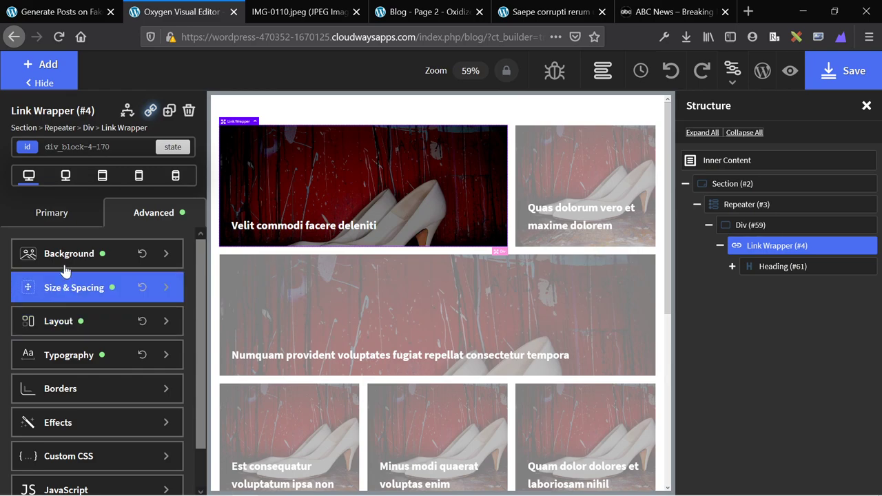
{"action": "left_click", "coordinate": [64, 288]}
{"action": "left_click", "coordinate": [38, 479]}
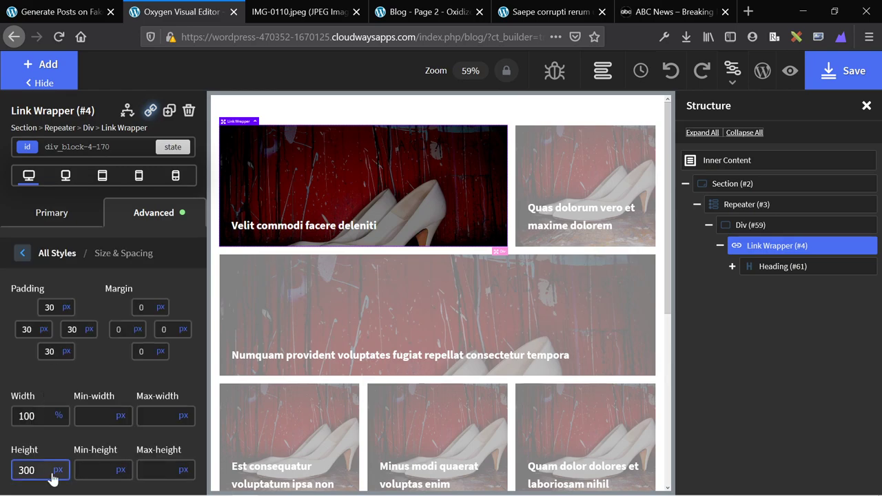
{"action": "left_click", "coordinate": [53, 471]}
{"action": "left_click", "coordinate": [55, 417]}
{"action": "double_click", "coordinate": [26, 416]}
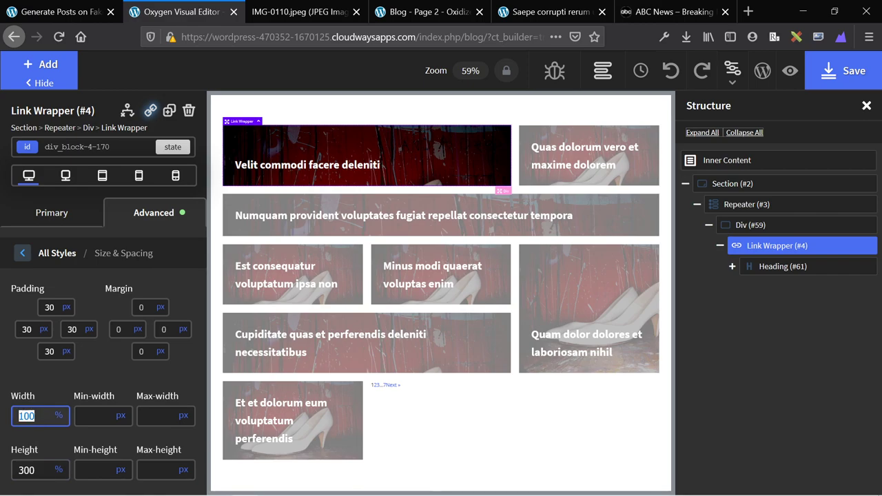
{"action": "double_click", "coordinate": [26, 470]}
{"action": "type", "text": "100"}
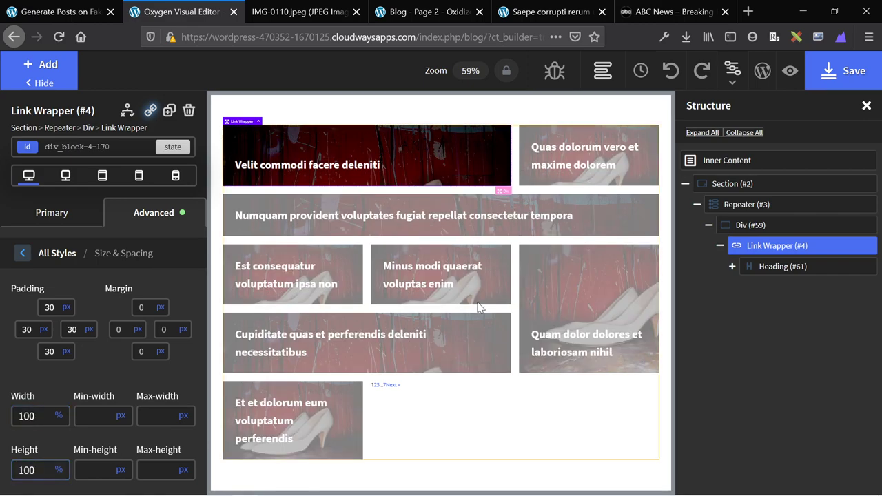
Apply Space Between vertical alignment to the Div inside the Repeater and set its height to 300 px.
{"action": "left_click", "coordinate": [731, 228]}
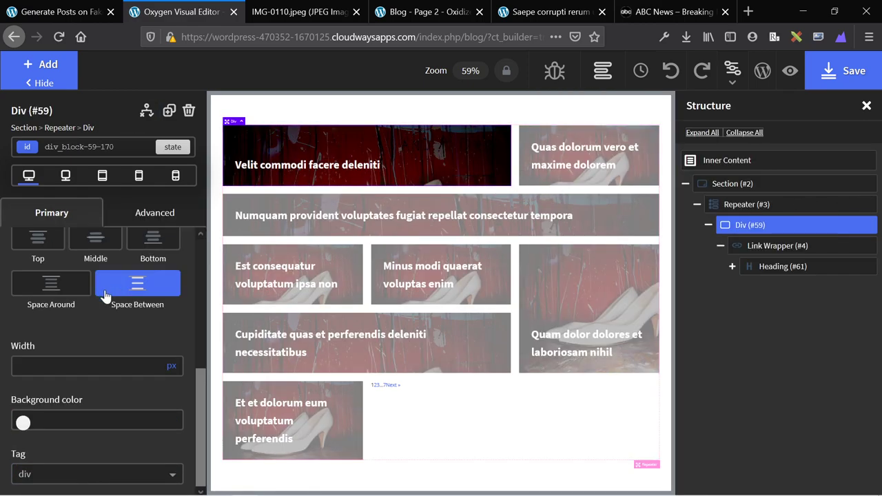
{"action": "left_click", "coordinate": [156, 286]}
{"action": "left_click", "coordinate": [158, 218]}
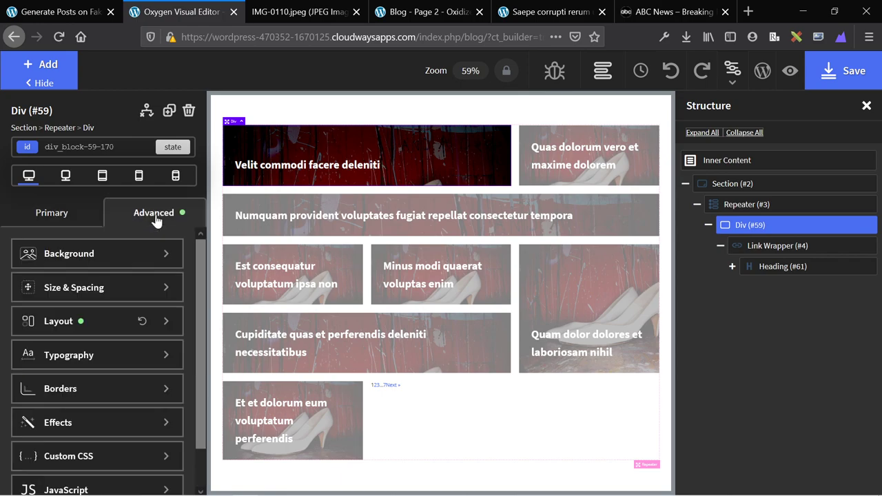
{"action": "left_click", "coordinate": [72, 290]}
{"action": "left_click", "coordinate": [31, 470]}
{"action": "type", "text": "300"}
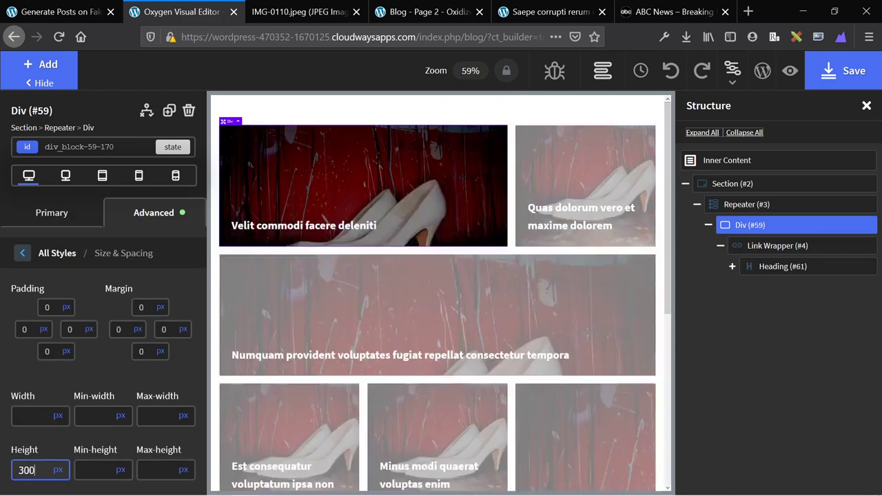
{"action": "scroll", "coordinate": [499, 377], "scroll_direction": "down", "scroll_amount": 3}
{"action": "scroll", "coordinate": [499, 377], "scroll_direction": "down", "scroll_amount": 3}
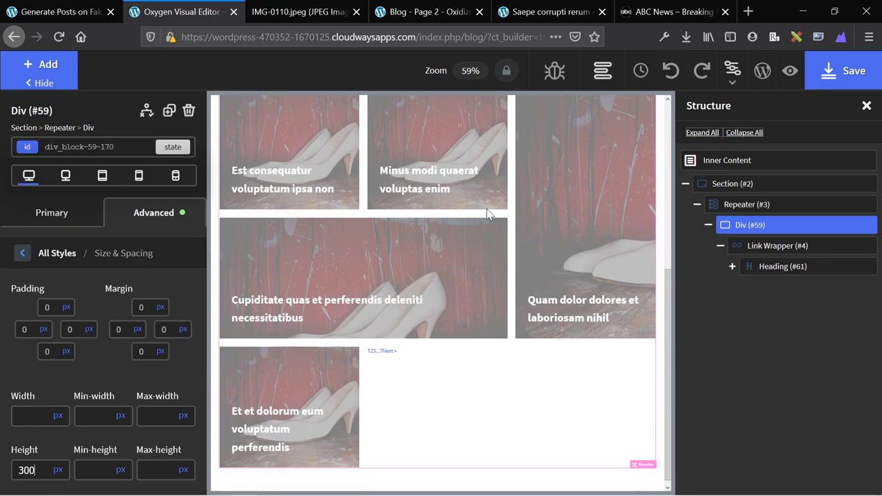
{"action": "left_click", "coordinate": [23, 253]}
{"action": "left_click", "coordinate": [46, 289]}
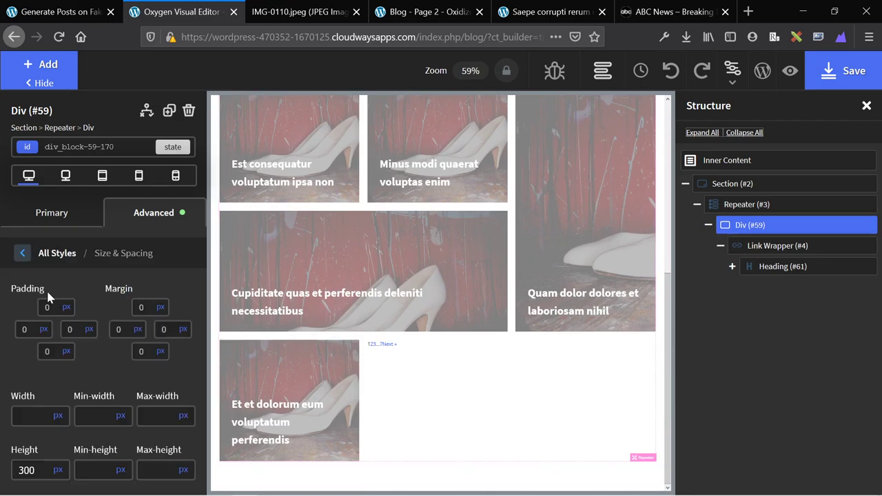
{"action": "left_click", "coordinate": [24, 253]}
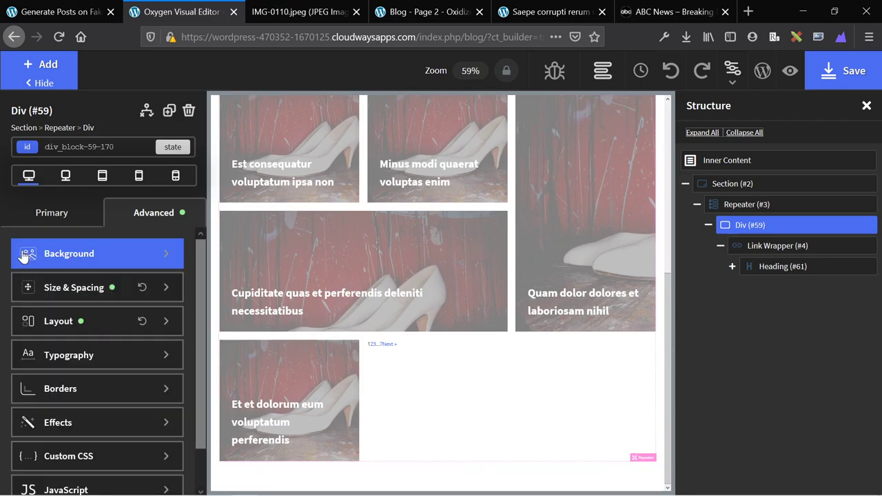
In the Repeater's grid layout, give the first card of the last row a column span of 3.
{"action": "left_click", "coordinate": [43, 217]}
{"action": "left_click", "coordinate": [650, 203]}
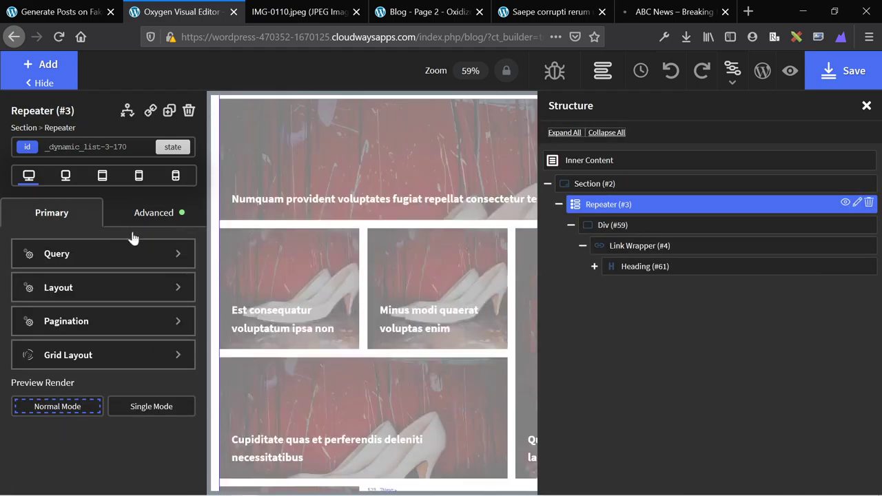
{"action": "left_click", "coordinate": [126, 354]}
{"action": "scroll", "coordinate": [77, 403], "scroll_direction": "down", "scroll_amount": 10}
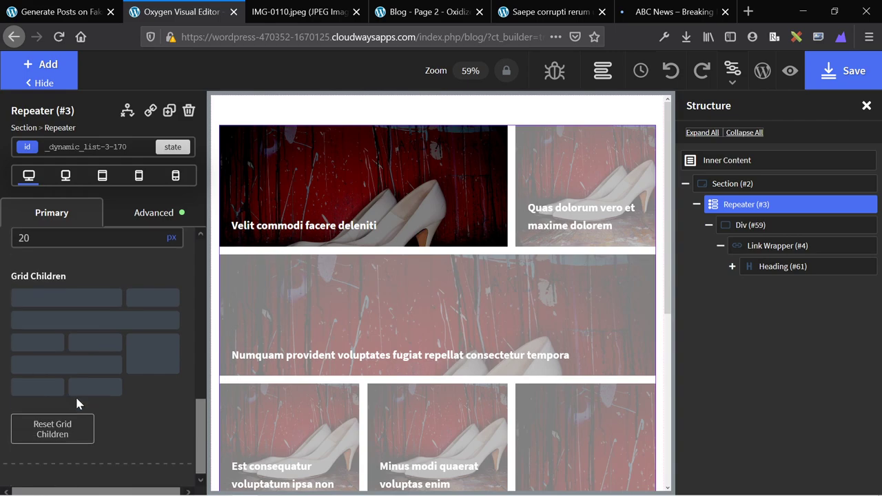
{"action": "left_click", "coordinate": [87, 389]}
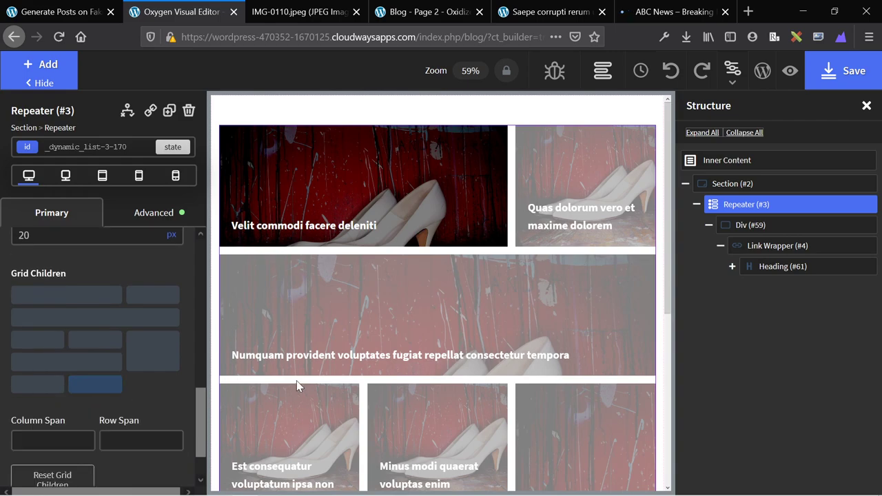
{"action": "left_click", "coordinate": [38, 384]}
{"action": "left_click", "coordinate": [49, 440]}
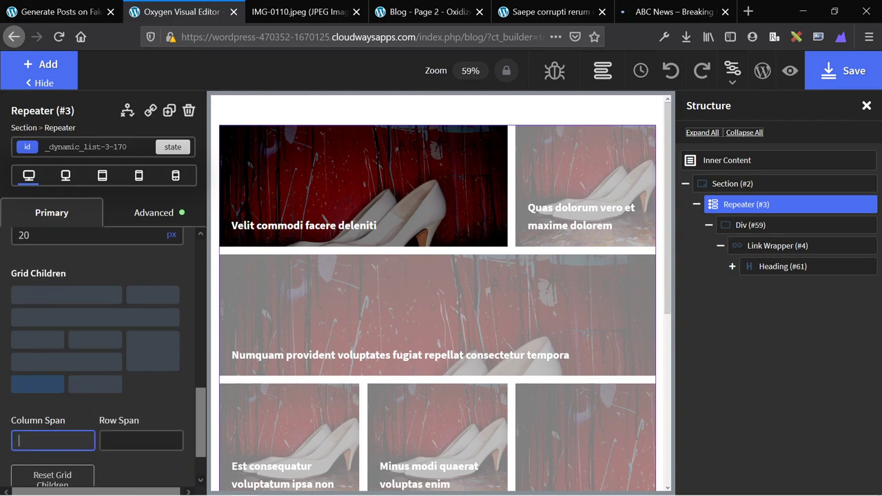
{"action": "key", "text": "Tab"}
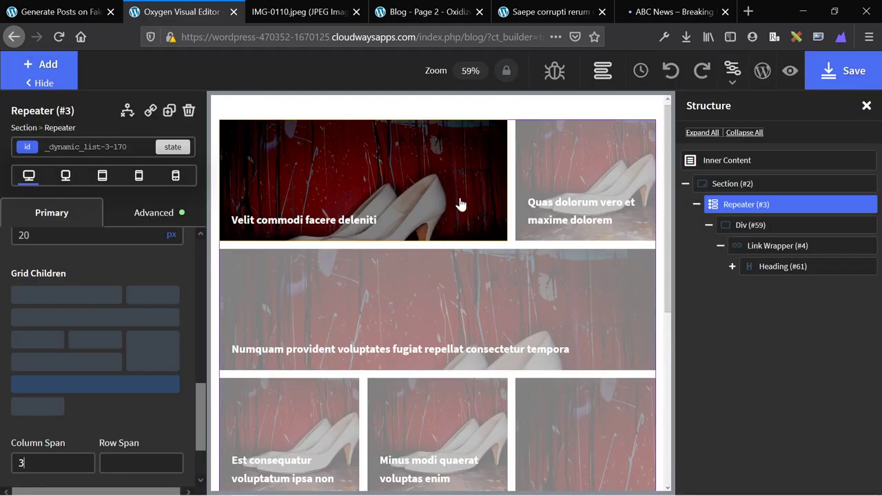
Reload page 2 of the live blog, check its card layout down to the pagination, and open page 3.
{"action": "left_click", "coordinate": [413, 12]}
{"action": "key", "text": "ctrl+l"}
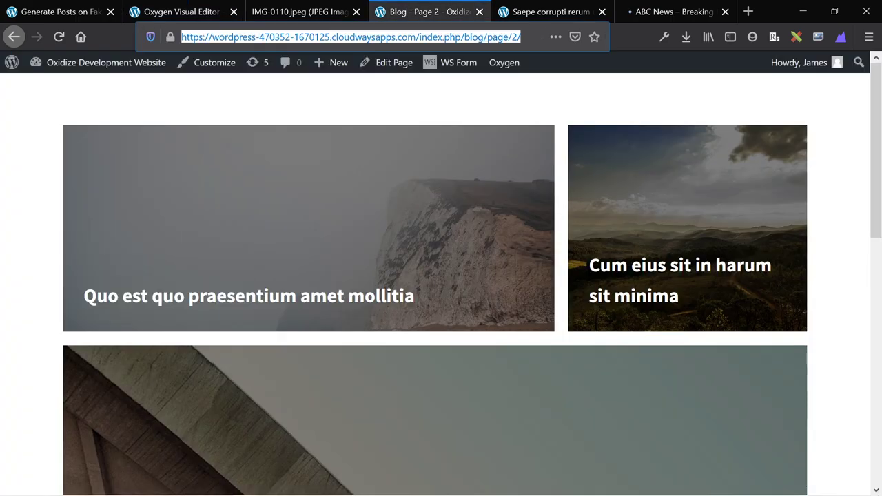
{"action": "key", "text": "Escape"}
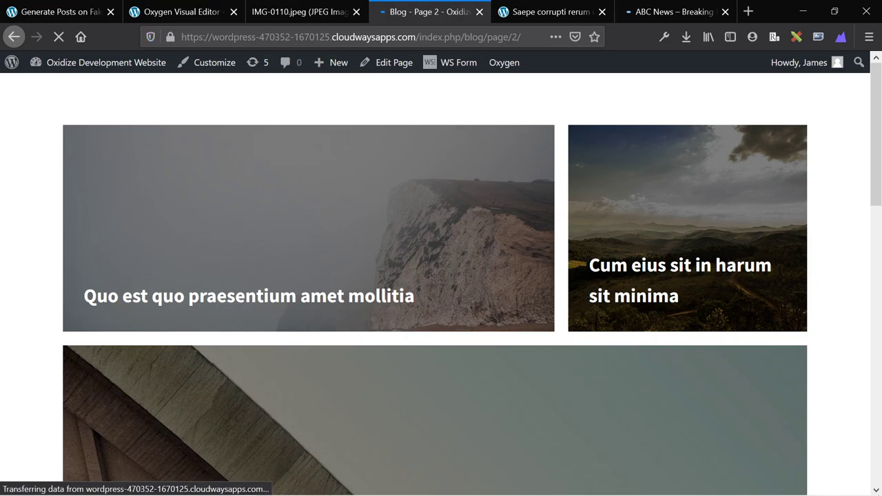
{"action": "scroll", "coordinate": [385, 164], "scroll_direction": "down", "scroll_amount": 2}
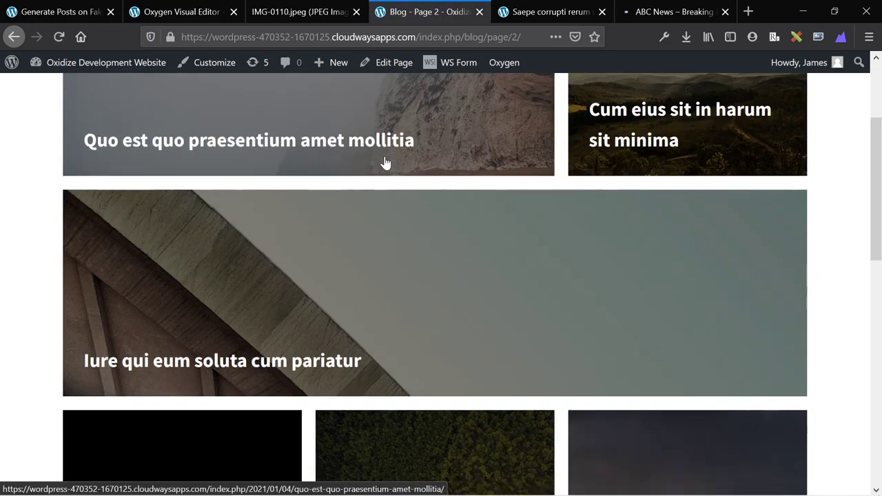
{"action": "scroll", "coordinate": [384, 163], "scroll_direction": "down", "scroll_amount": 3}
{"action": "scroll", "coordinate": [877, 324], "scroll_direction": "down", "scroll_amount": 3}
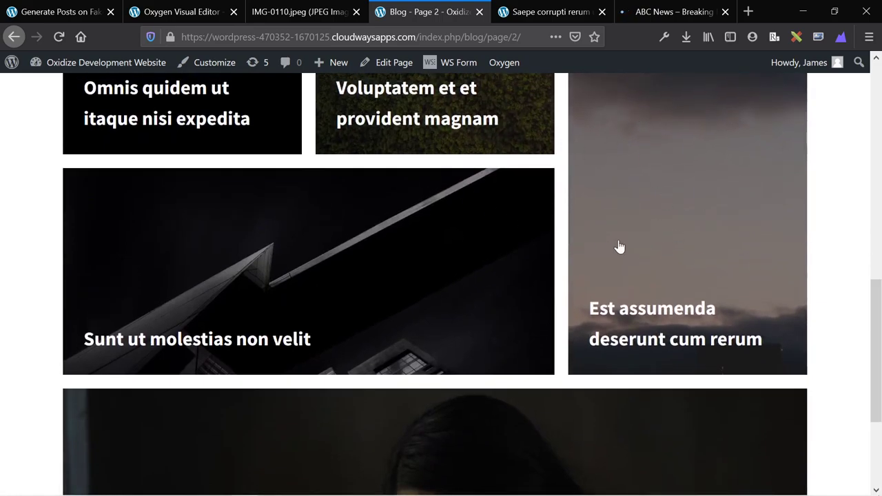
{"action": "scroll", "coordinate": [745, 365], "scroll_direction": "down", "scroll_amount": 3}
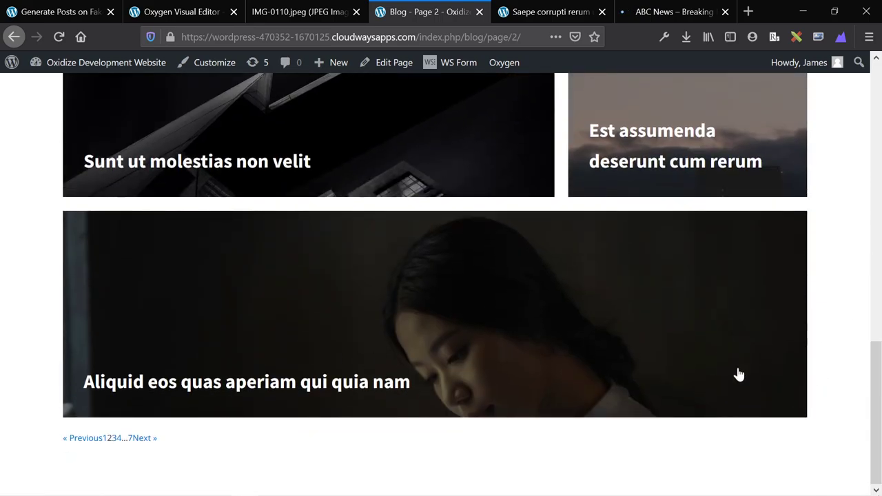
{"action": "left_click_drag", "start_coordinate": [878, 402], "coordinate": [866, 331]}
{"action": "scroll", "coordinate": [641, 274], "scroll_direction": "down", "scroll_amount": 3}
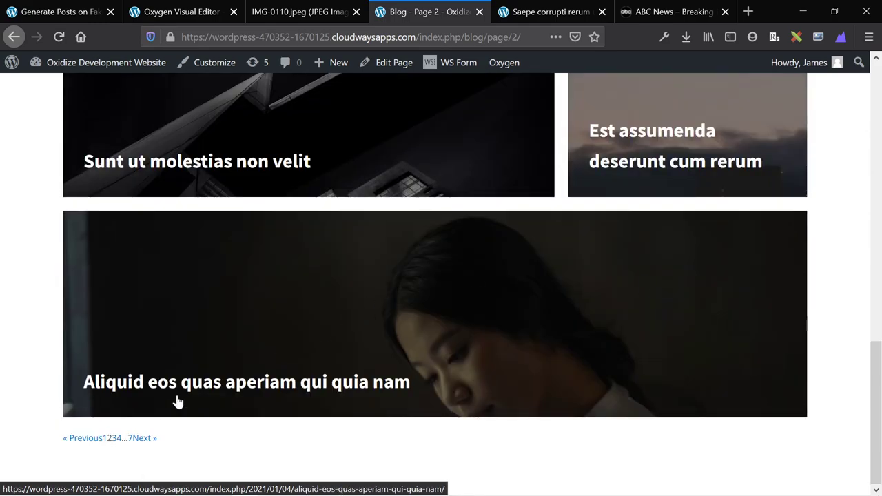
{"action": "left_click", "coordinate": [146, 439]}
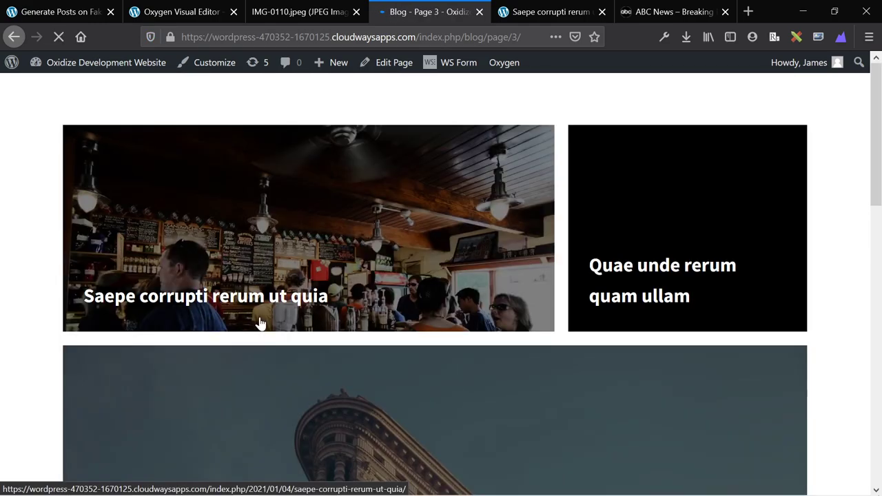
Examine the card layout on page 3 of the live blog, from the first row down to the pagination.
{"action": "scroll", "coordinate": [259, 322], "scroll_direction": "down", "scroll_amount": 5}
{"action": "scroll", "coordinate": [260, 324], "scroll_direction": "down", "scroll_amount": 4}
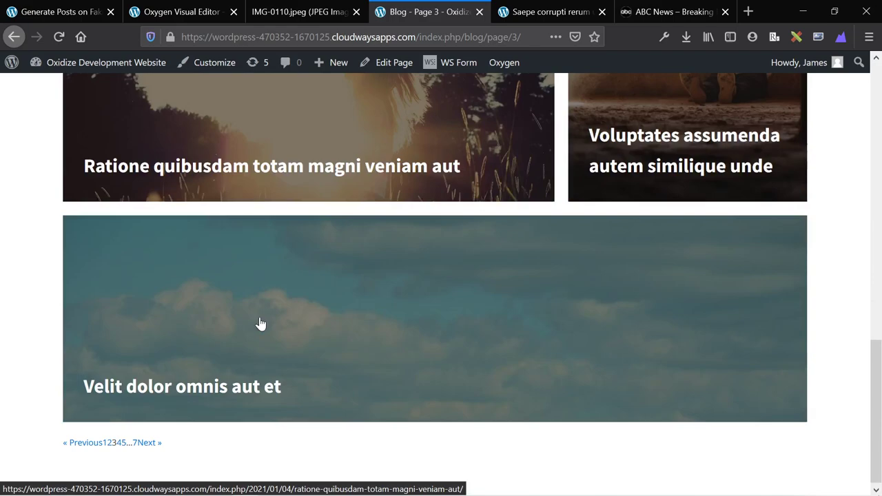
{"action": "scroll", "coordinate": [261, 324], "scroll_direction": "up", "scroll_amount": 5}
{"action": "scroll", "coordinate": [261, 324], "scroll_direction": "up", "scroll_amount": 5}
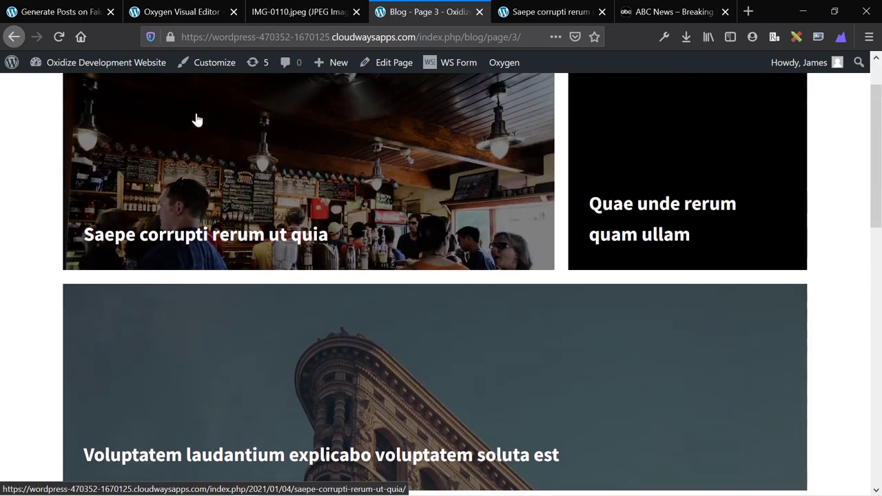
{"action": "scroll", "coordinate": [195, 120], "scroll_direction": "up", "scroll_amount": 1}
{"action": "scroll", "coordinate": [258, 255], "scroll_direction": "down", "scroll_amount": 7}
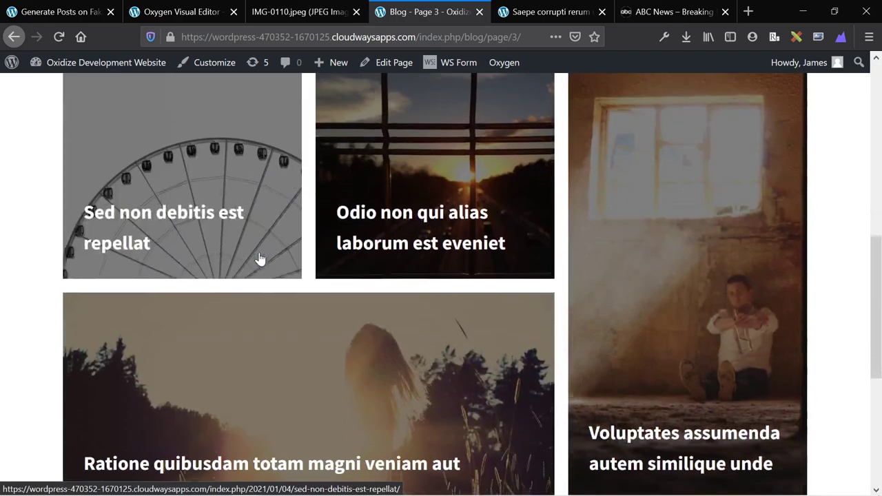
{"action": "scroll", "coordinate": [260, 258], "scroll_direction": "down", "scroll_amount": 2}
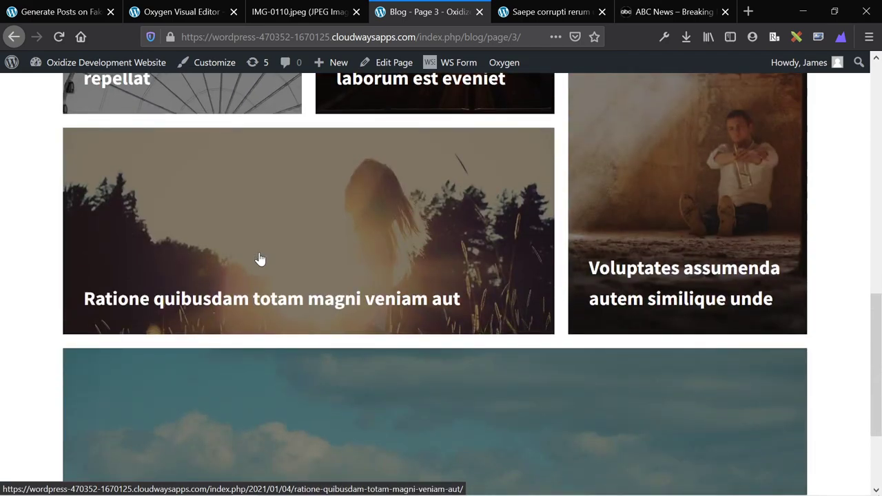
{"action": "scroll", "coordinate": [233, 145], "scroll_direction": "up", "scroll_amount": 5}
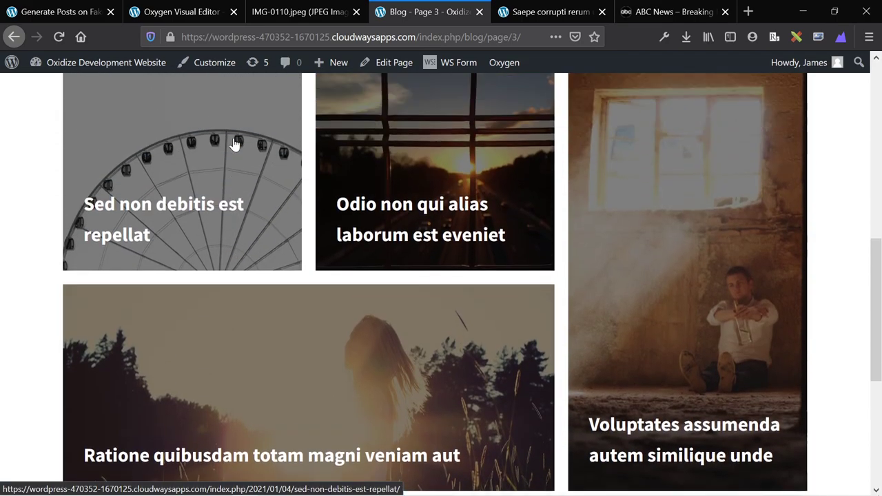
{"action": "scroll", "coordinate": [233, 145], "scroll_direction": "up", "scroll_amount": 4}
{"action": "scroll", "coordinate": [233, 144], "scroll_direction": "down", "scroll_amount": 11}
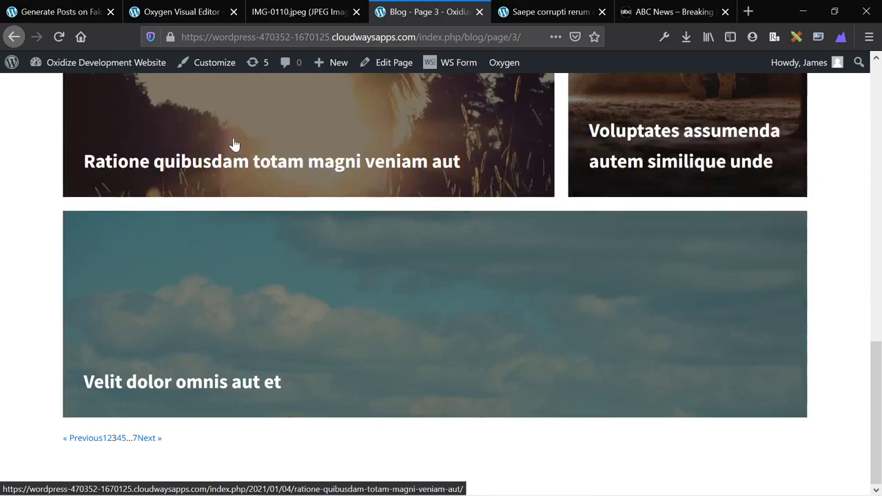
{"action": "scroll", "coordinate": [233, 145], "scroll_direction": "up", "scroll_amount": 11}
{"action": "scroll", "coordinate": [233, 145], "scroll_direction": "down", "scroll_amount": 9}
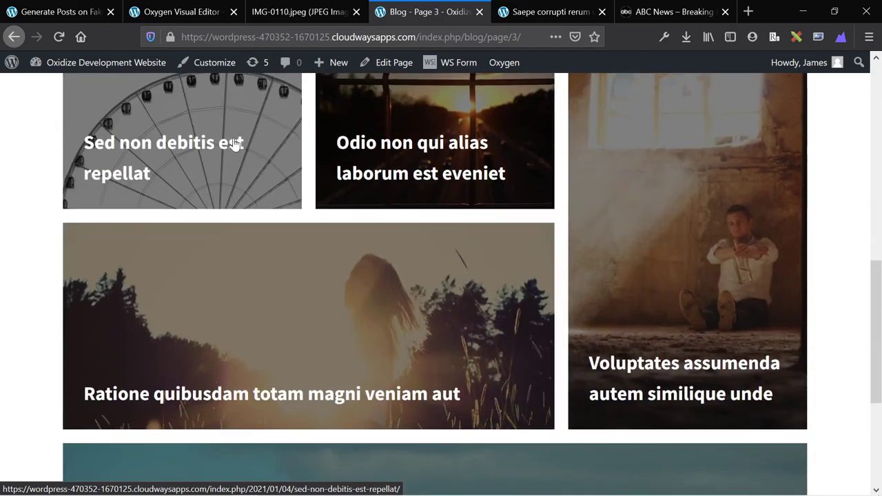
{"action": "scroll", "coordinate": [233, 145], "scroll_direction": "down", "scroll_amount": 1}
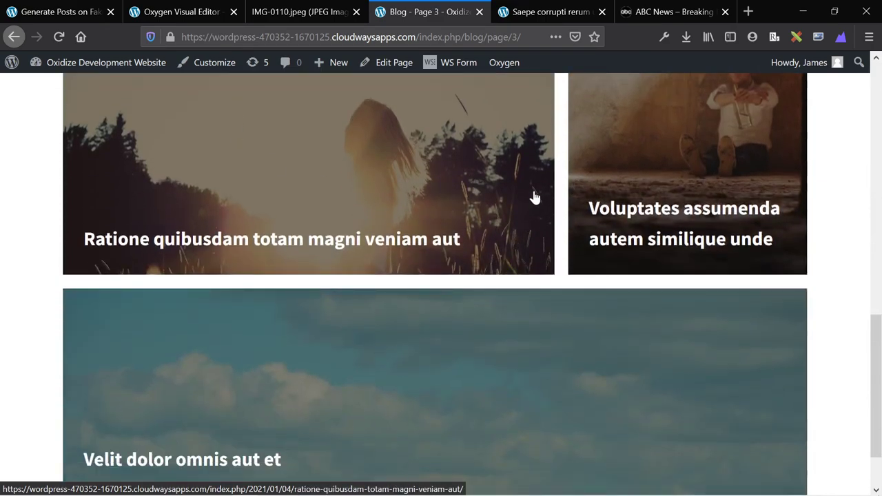
{"action": "scroll", "coordinate": [533, 197], "scroll_direction": "down", "scroll_amount": 1}
{"action": "scroll", "coordinate": [526, 241], "scroll_direction": "up", "scroll_amount": 11}
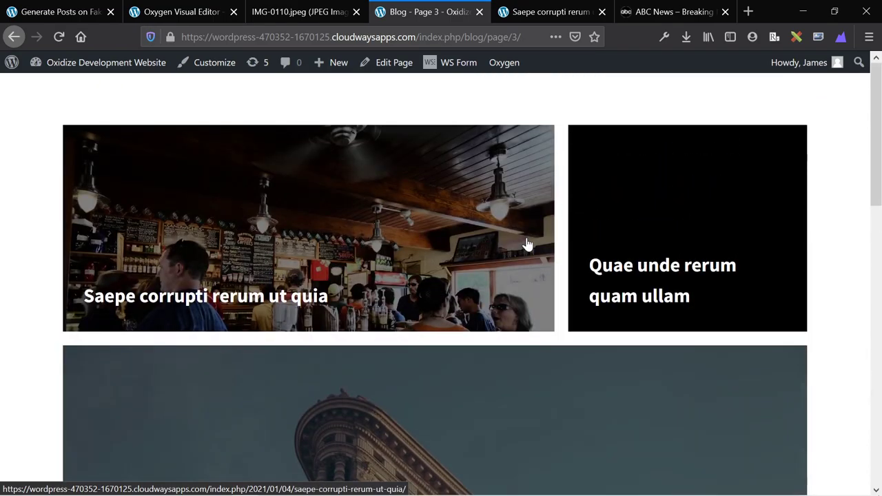
{"action": "scroll", "coordinate": [526, 242], "scroll_direction": "down", "scroll_amount": 6}
{"action": "scroll", "coordinate": [527, 244], "scroll_direction": "down", "scroll_amount": 5}
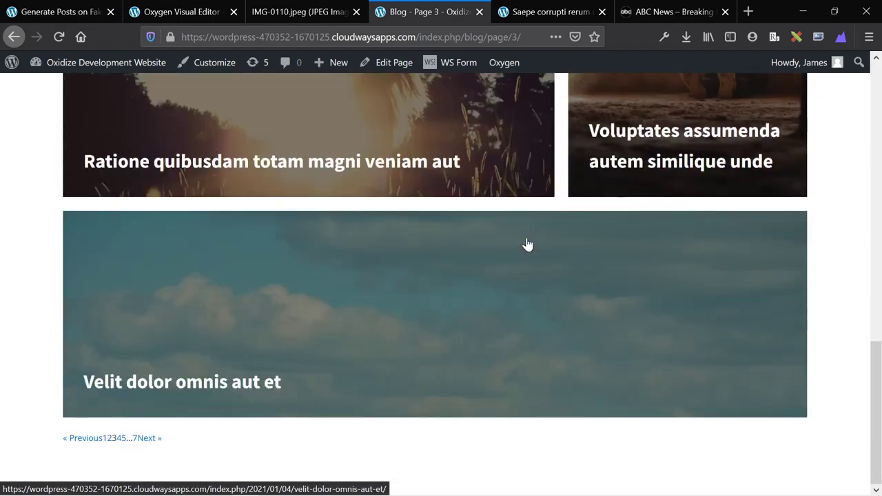
{"action": "scroll", "coordinate": [527, 244], "scroll_direction": "up", "scroll_amount": 6}
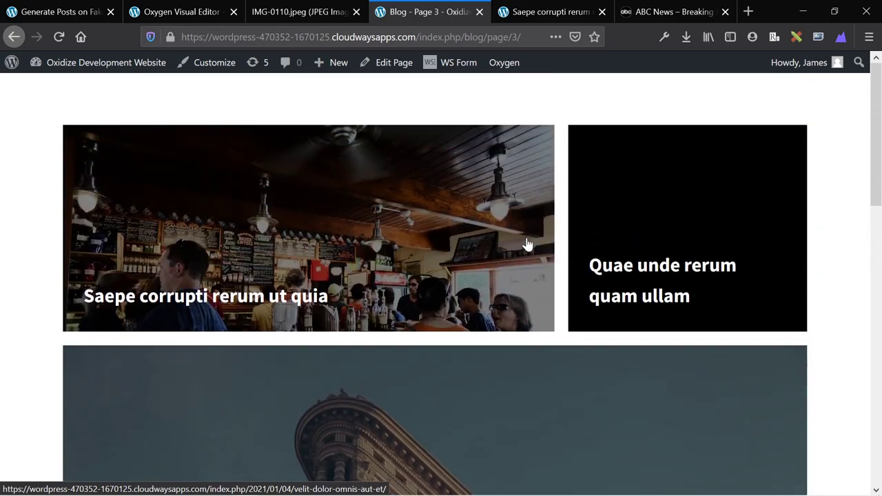
{"action": "scroll", "coordinate": [527, 245], "scroll_direction": "down", "scroll_amount": 6}
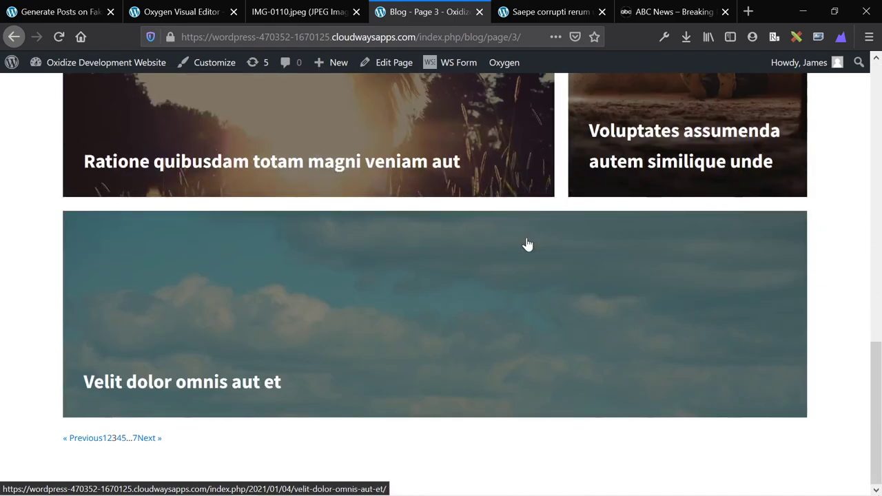
{"action": "scroll", "coordinate": [527, 245], "scroll_direction": "up", "scroll_amount": 6}
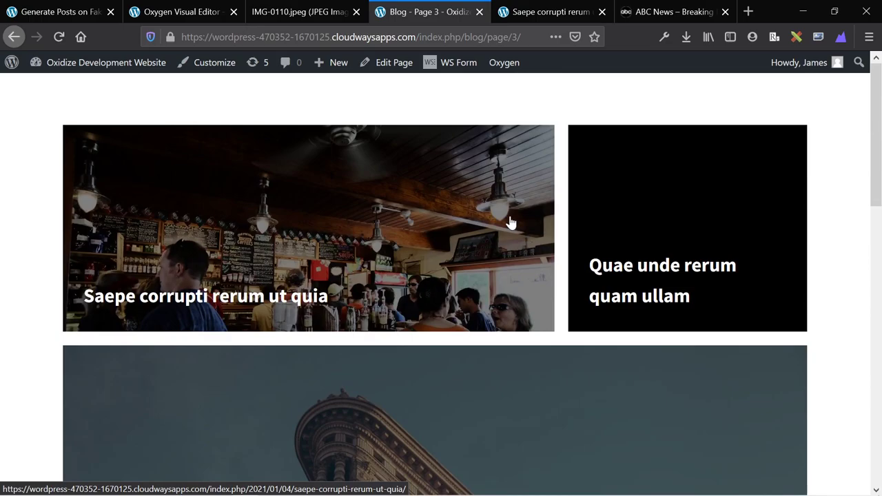
{"action": "scroll", "coordinate": [511, 222], "scroll_direction": "down", "scroll_amount": 6}
{"action": "scroll", "coordinate": [510, 222], "scroll_direction": "up", "scroll_amount": 6}
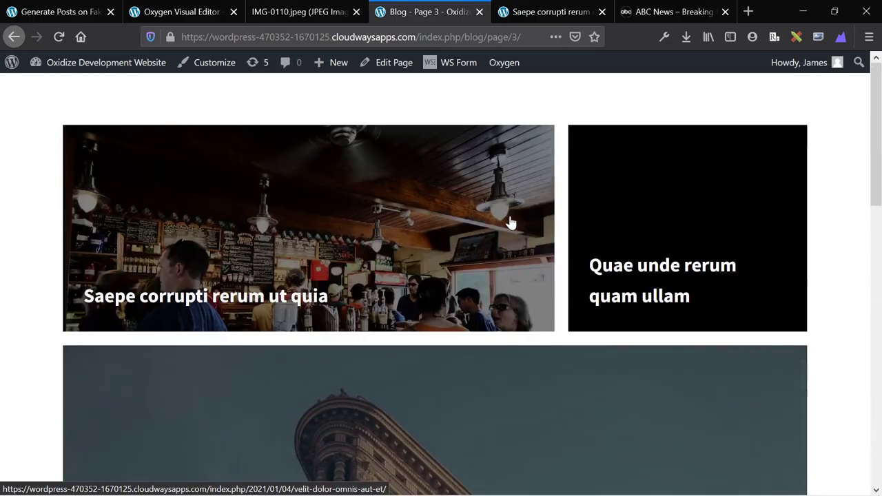
{"action": "scroll", "coordinate": [511, 222], "scroll_direction": "down", "scroll_amount": 6}
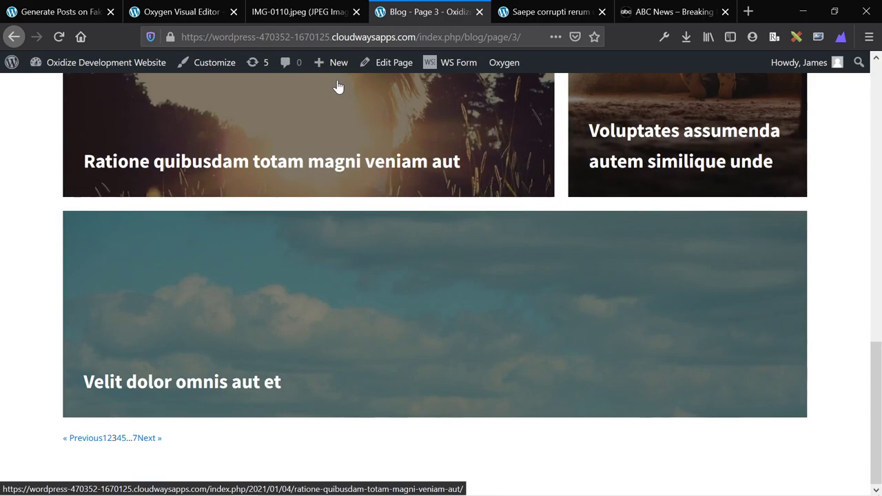
Compare the Repeater grid in the Oxygen editor with the annotated ABC News reference image and live blog page 3.
{"action": "left_click", "coordinate": [59, 12]}
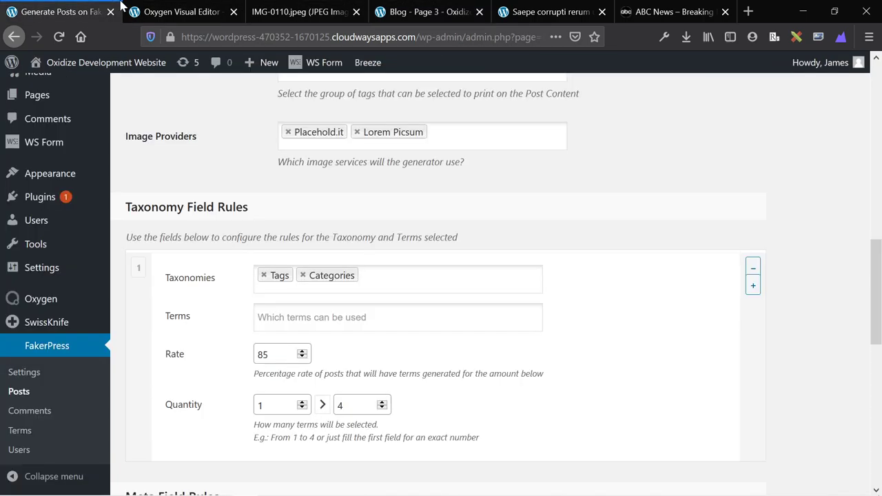
{"action": "left_click", "coordinate": [159, 10]}
{"action": "scroll", "coordinate": [374, 267], "scroll_direction": "down", "scroll_amount": 5}
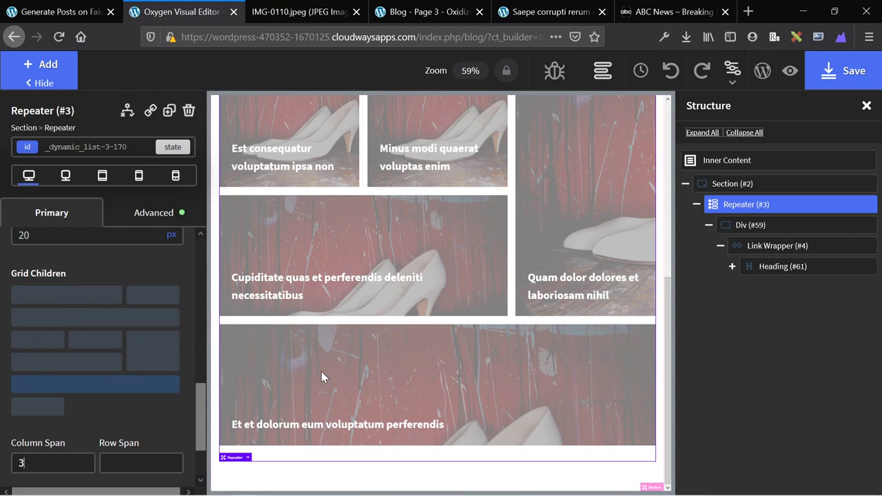
{"action": "scroll", "coordinate": [321, 372], "scroll_direction": "up", "scroll_amount": 5}
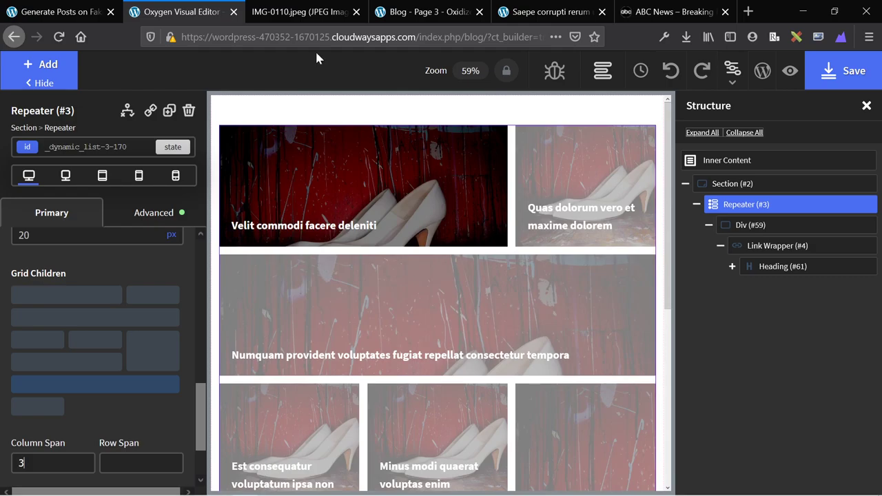
{"action": "left_click", "coordinate": [307, 13]}
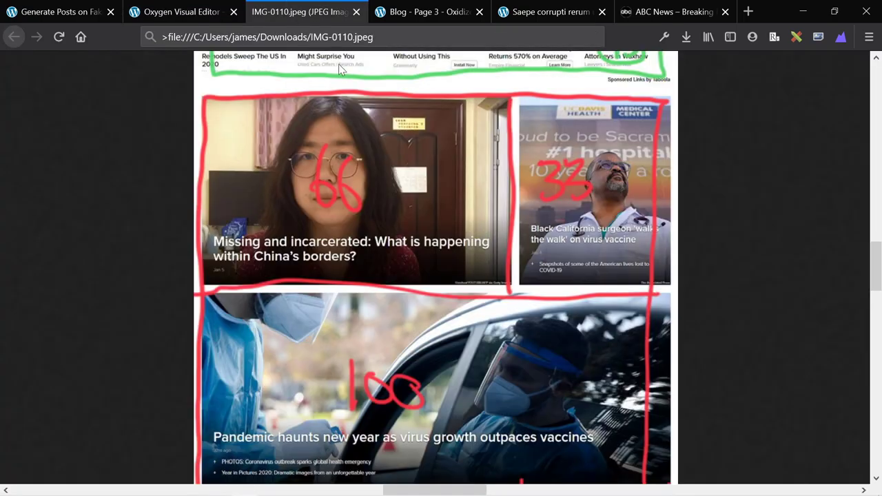
{"action": "left_click", "coordinate": [413, 10]}
{"action": "scroll", "coordinate": [455, 202], "scroll_direction": "up", "scroll_amount": 10}
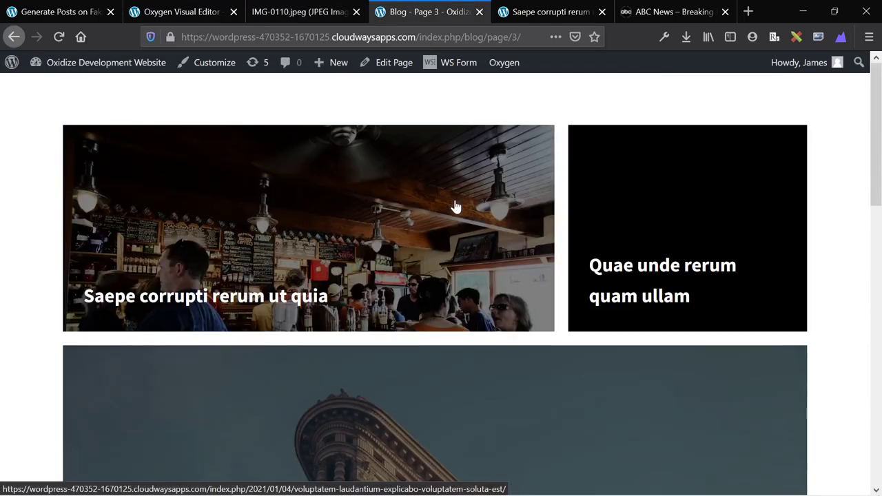
{"action": "scroll", "coordinate": [454, 205], "scroll_direction": "down", "scroll_amount": 7}
{"action": "scroll", "coordinate": [455, 205], "scroll_direction": "up", "scroll_amount": 6}
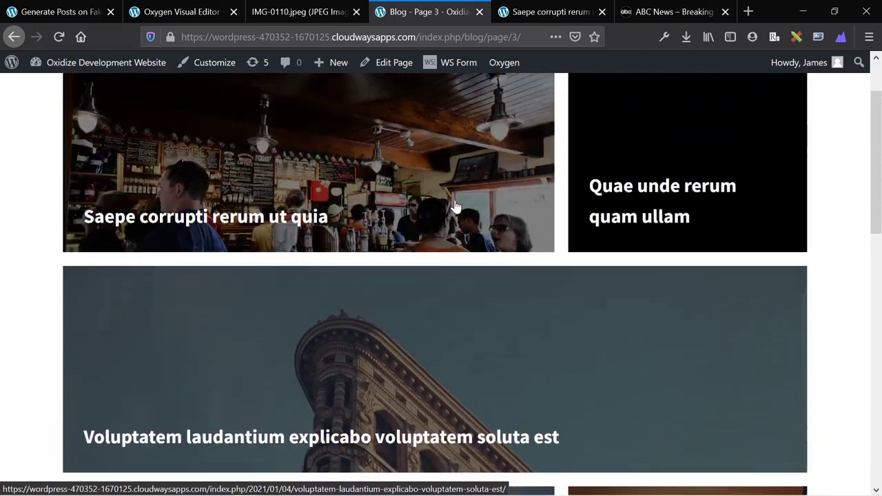
{"action": "scroll", "coordinate": [455, 205], "scroll_direction": "down", "scroll_amount": 9}
In the Oxygen editor, set the Repeater query's posts per page to 11 and save the template.
{"action": "left_click", "coordinate": [189, 6]}
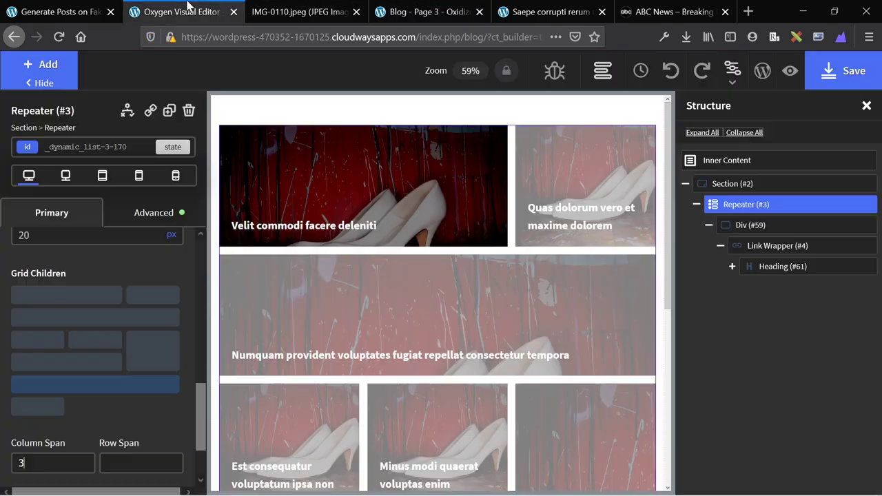
{"action": "scroll", "coordinate": [350, 331], "scroll_direction": "down", "scroll_amount": 3}
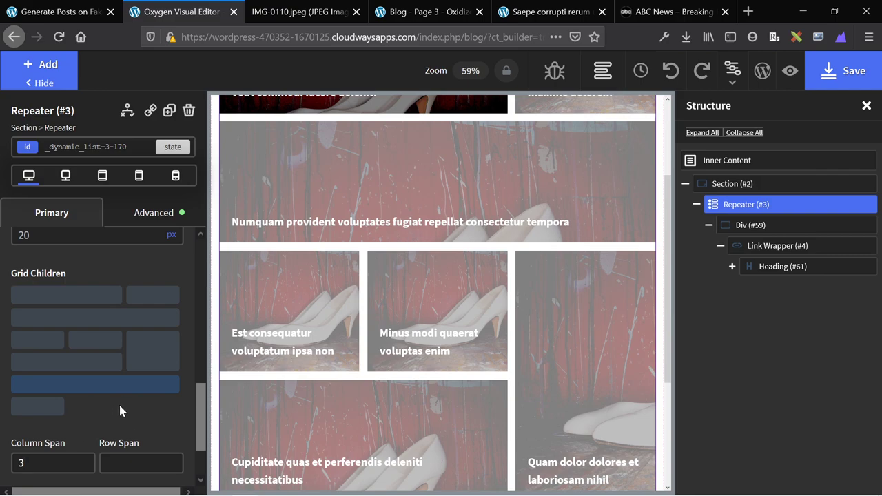
{"action": "left_click", "coordinate": [148, 215]}
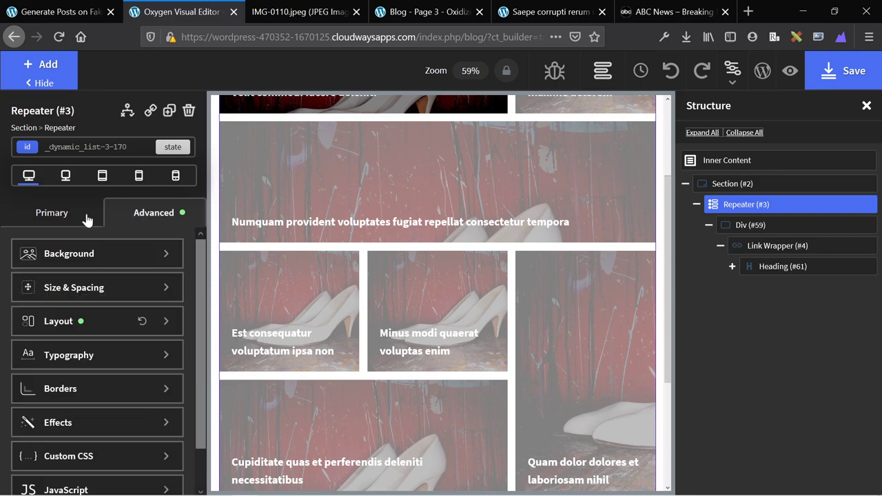
{"action": "left_click", "coordinate": [82, 215]}
{"action": "left_click", "coordinate": [145, 214]}
{"action": "left_click", "coordinate": [55, 213]}
{"action": "left_click", "coordinate": [62, 253]}
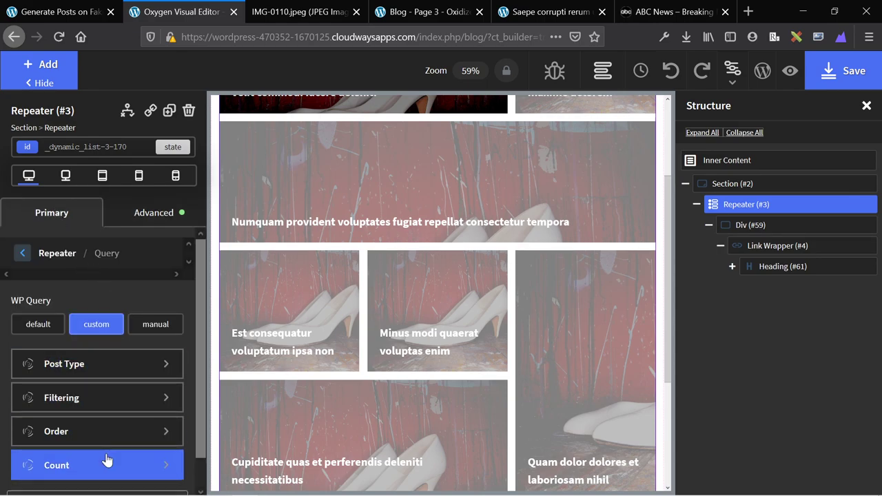
{"action": "left_click", "coordinate": [60, 465]}
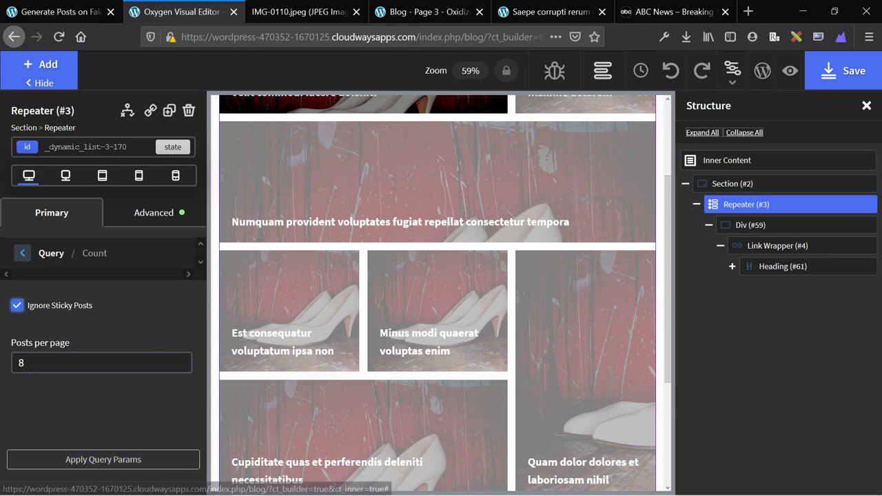
{"action": "left_click", "coordinate": [24, 363]}
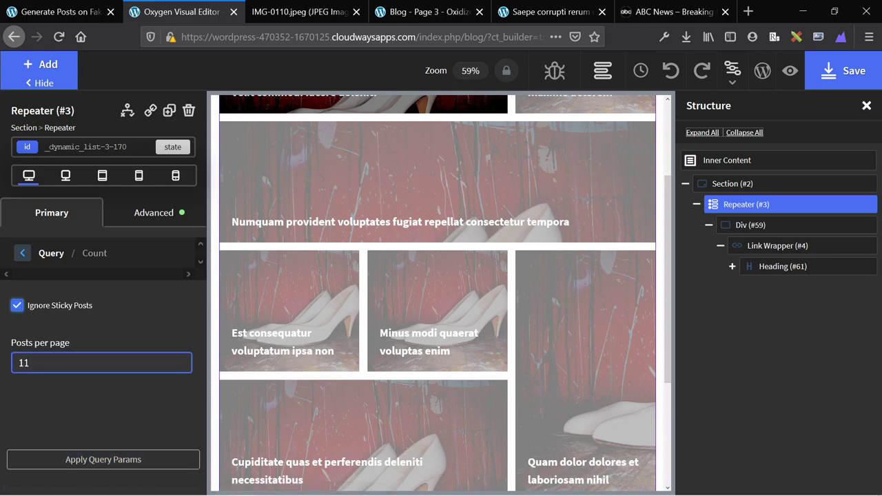
{"action": "type", "text": "11"}
{"action": "left_click", "coordinate": [832, 72]}
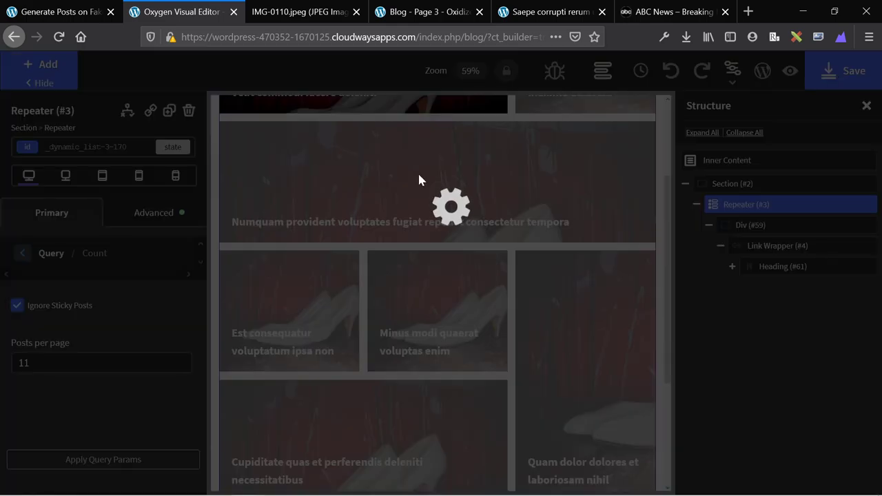
Apply the changed query parameters so the Repeater preview reloads its posts.
{"action": "scroll", "coordinate": [448, 325], "scroll_direction": "down", "scroll_amount": 3}
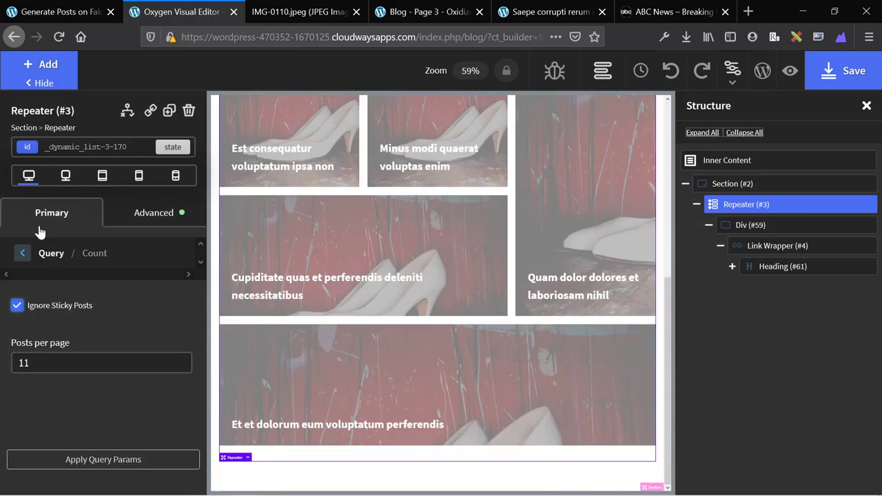
{"action": "left_click", "coordinate": [22, 252]}
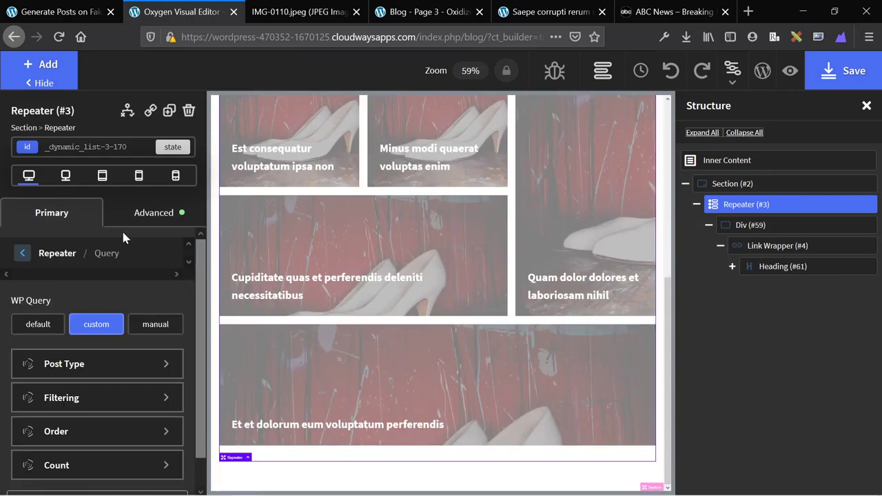
{"action": "scroll", "coordinate": [69, 364], "scroll_direction": "down", "scroll_amount": 2}
{"action": "left_click", "coordinate": [89, 471]}
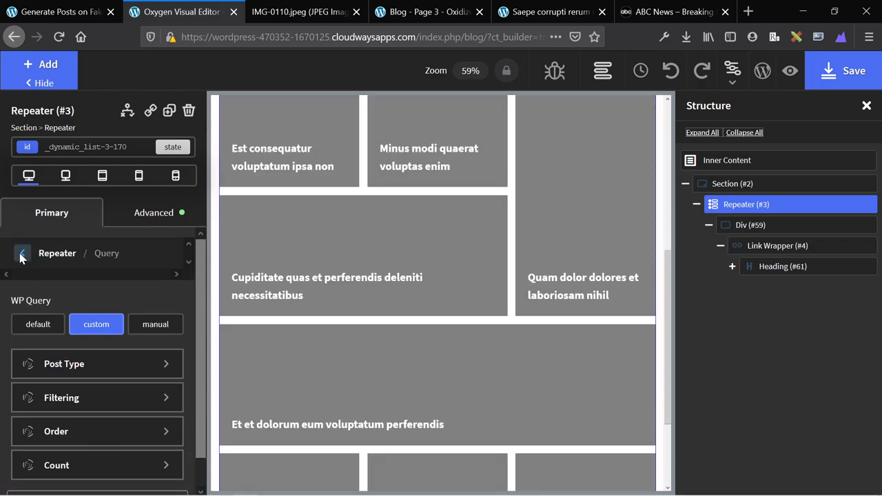
In the Repeater's grid layout, give the first card below the last full-width card a column span of 2.
{"action": "left_click", "coordinate": [21, 254]}
{"action": "scroll", "coordinate": [279, 329], "scroll_direction": "down", "scroll_amount": 2}
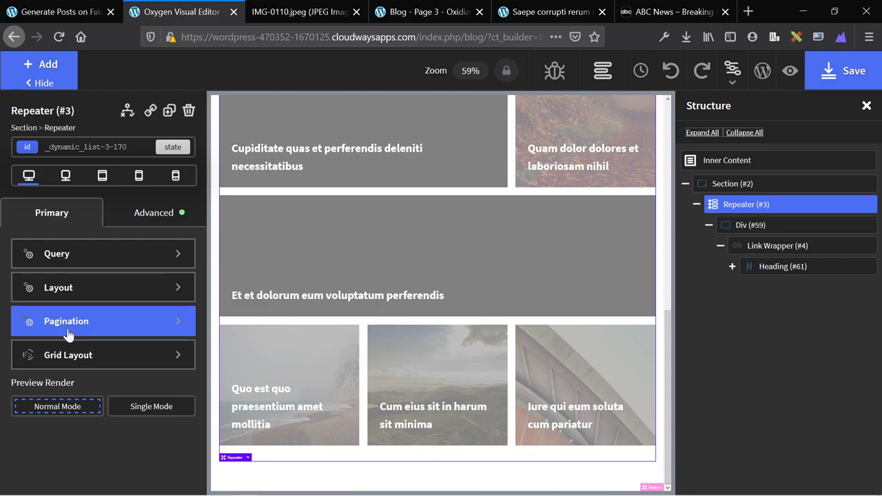
{"action": "left_click", "coordinate": [66, 353]}
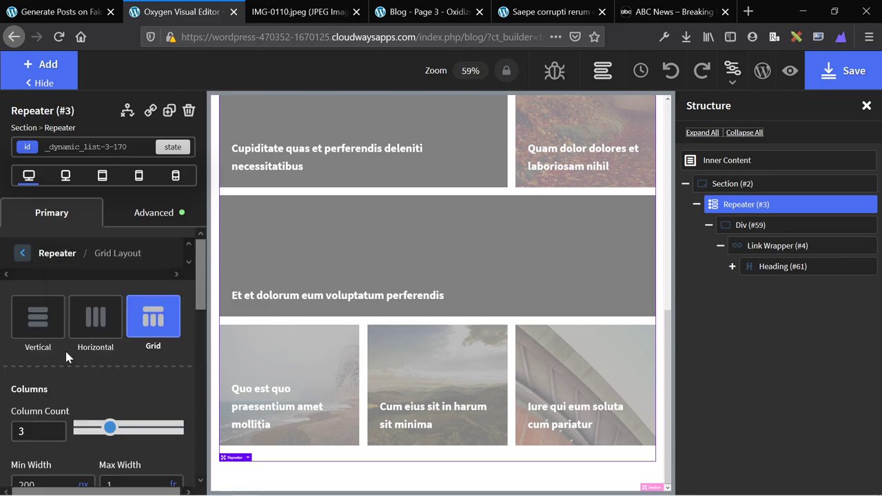
{"action": "scroll", "coordinate": [111, 365], "scroll_direction": "down", "scroll_amount": 5}
{"action": "scroll", "coordinate": [117, 367], "scroll_direction": "down", "scroll_amount": 2}
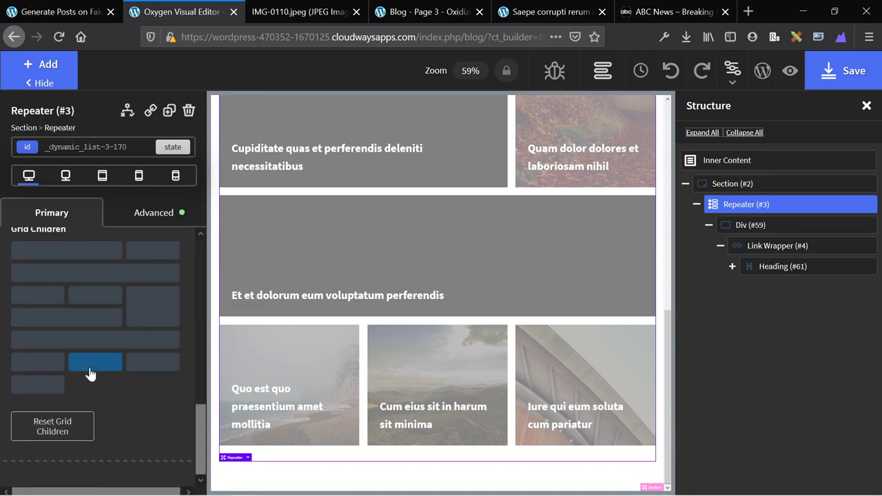
{"action": "left_click", "coordinate": [35, 362]}
{"action": "left_click", "coordinate": [52, 441]}
{"action": "type", "text": "2"}
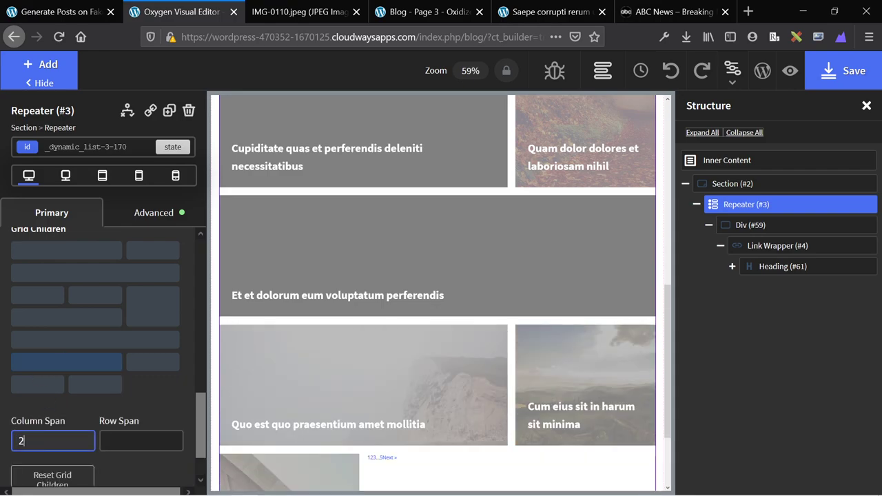
Give the selected grid child, the two-column card below the last full-width card, a row span of 2.
{"action": "key", "text": "Tab"}
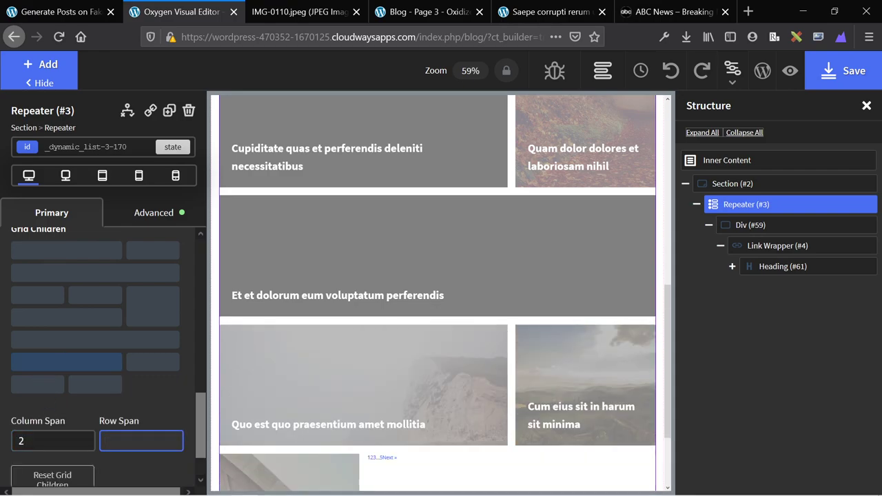
{"action": "type", "text": "2"}
{"action": "scroll", "coordinate": [465, 240], "scroll_direction": "down", "scroll_amount": 3}
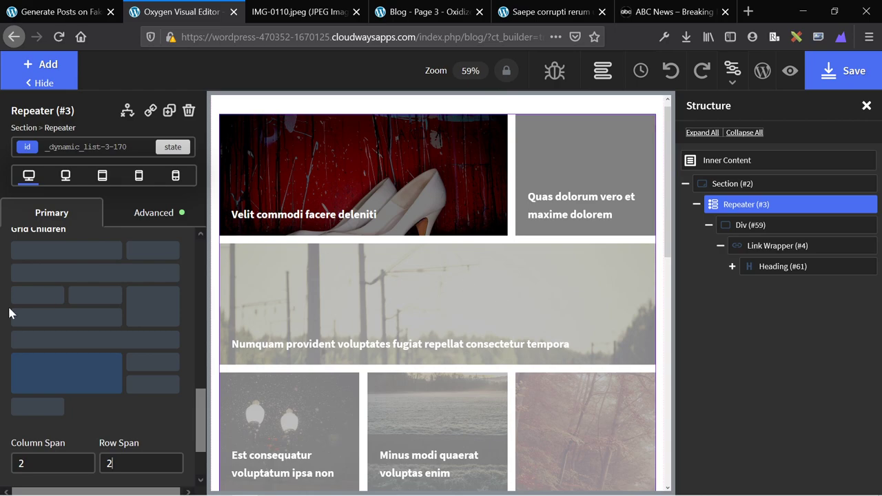
Switch to the live blog tab, reload page 3 and inspect the updated card grid from the first row to the pagination.
{"action": "key", "text": "ctrl+Tab"}
{"action": "key", "text": "ctrl+Tab"}
{"action": "left_click", "coordinate": [66, 303]}
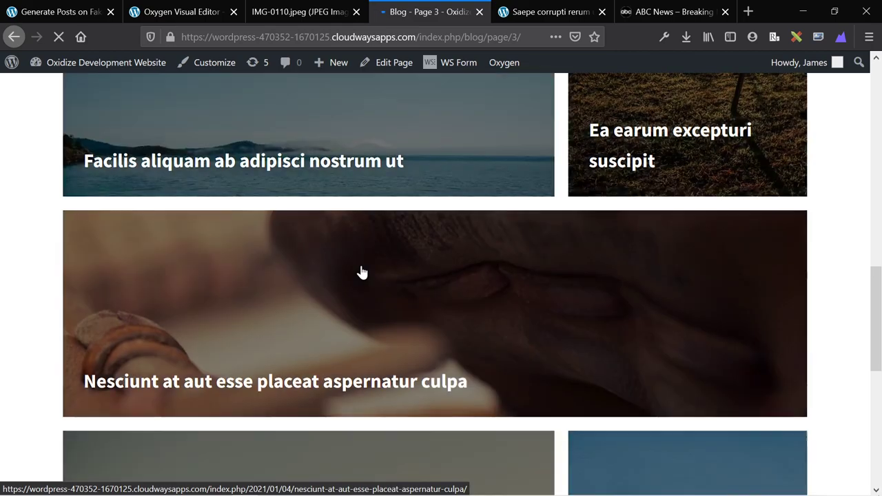
{"action": "scroll", "coordinate": [360, 271], "scroll_direction": "up", "scroll_amount": 3}
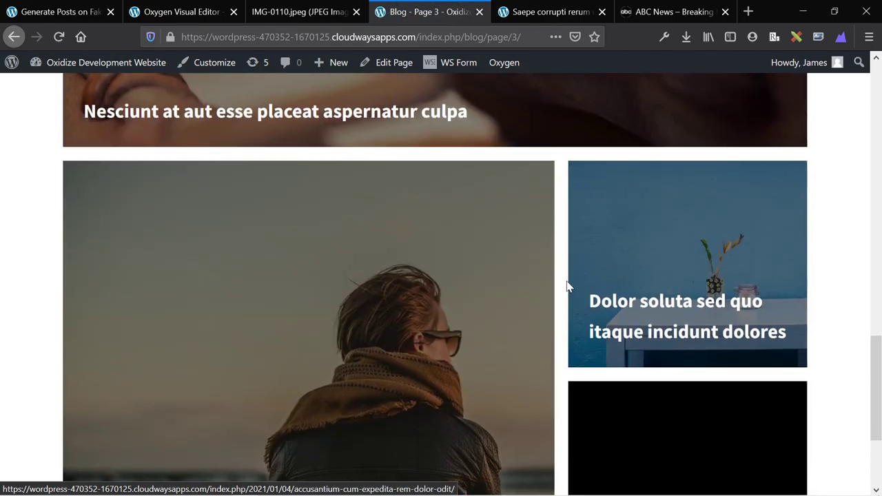
{"action": "scroll", "coordinate": [432, 199], "scroll_direction": "down", "scroll_amount": 3}
{"action": "scroll", "coordinate": [513, 338], "scroll_direction": "up", "scroll_amount": 10}
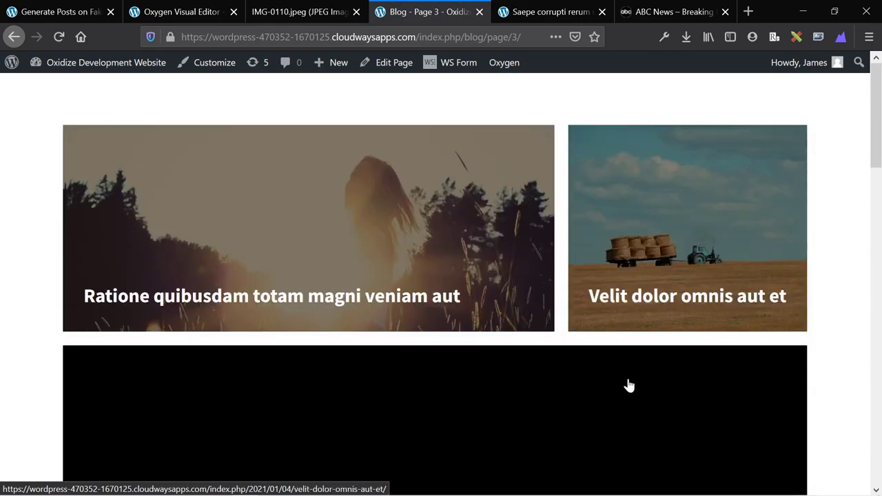
{"action": "scroll", "coordinate": [628, 384], "scroll_direction": "down", "scroll_amount": 3}
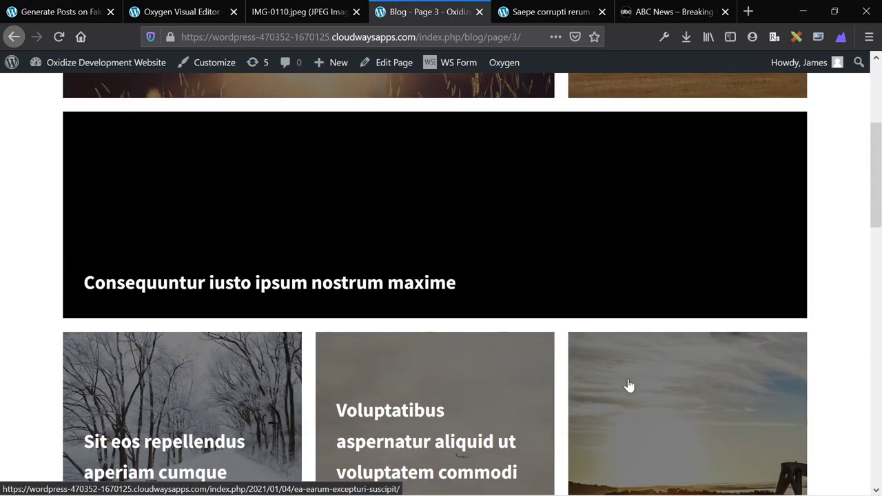
{"action": "scroll", "coordinate": [628, 384], "scroll_direction": "down", "scroll_amount": 7}
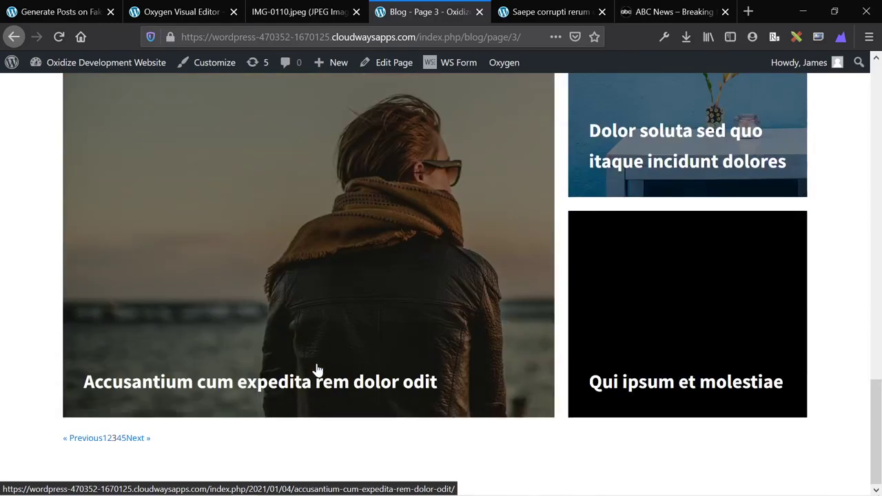
Open page 1 of the live blog through the pagination and inspect how its posts fill the grid.
{"action": "left_click", "coordinate": [104, 439]}
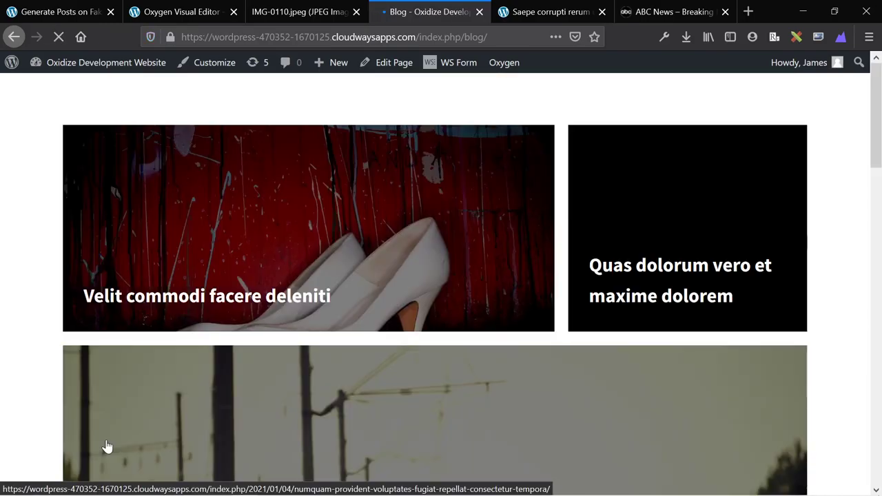
{"action": "scroll", "coordinate": [350, 201], "scroll_direction": "down", "scroll_amount": 4}
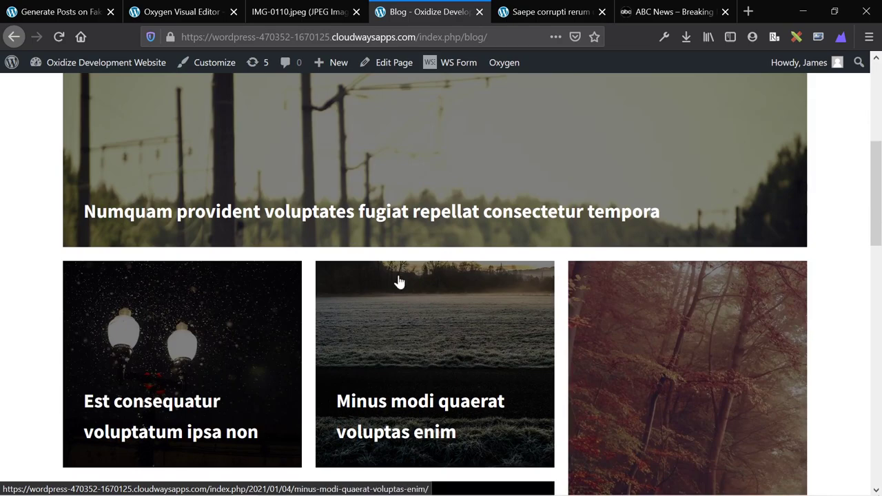
{"action": "scroll", "coordinate": [398, 282], "scroll_direction": "down", "scroll_amount": 6}
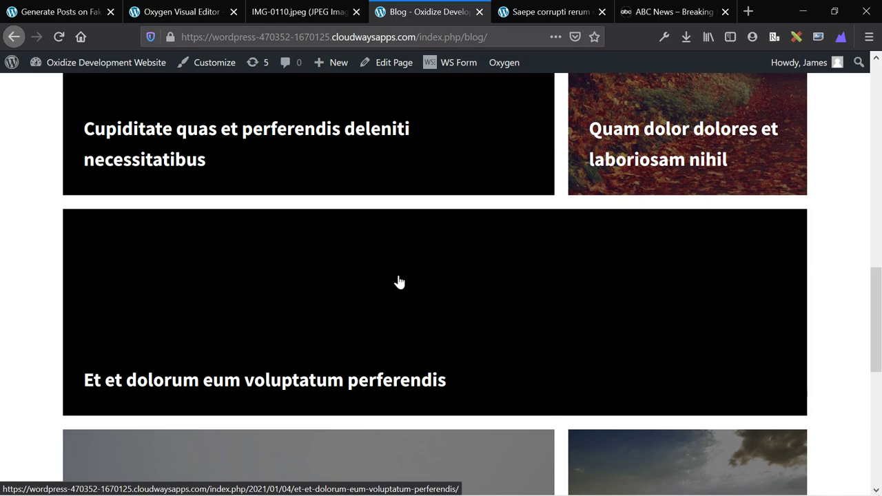
Load isotropic.co/blog/ and examine its featured post, newsletter block and post card grids as another layout example.
{"action": "left_click", "coordinate": [384, 37]}
{"action": "type", "text": "isotropic.co/"}
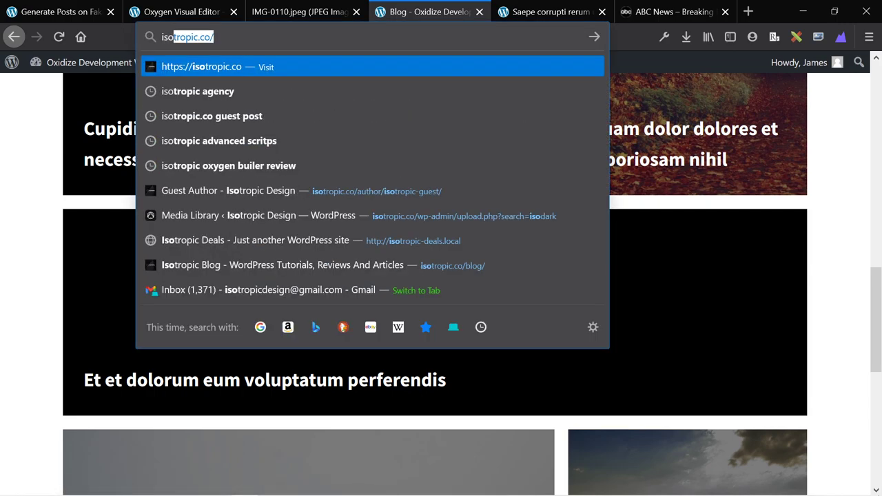
{"action": "key", "text": "Right"}
{"action": "type", "text": "blog/"}
{"action": "key", "text": "Return"}
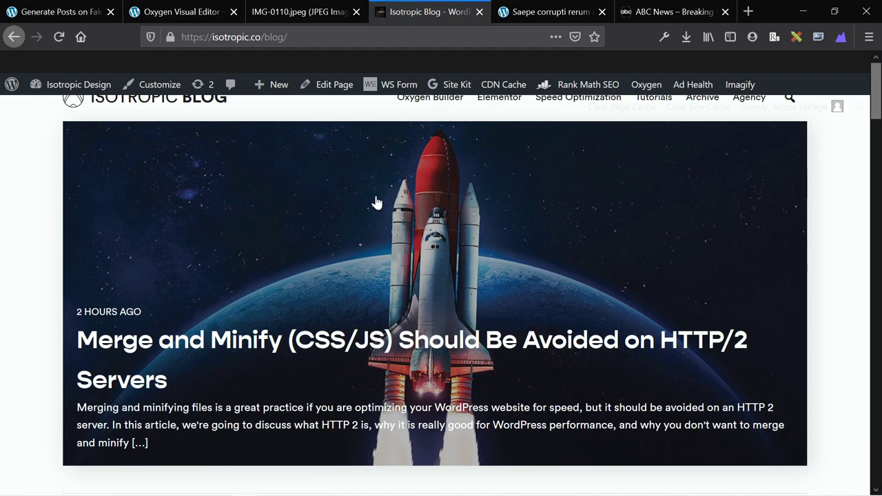
{"action": "scroll", "coordinate": [377, 202], "scroll_direction": "down", "scroll_amount": 8}
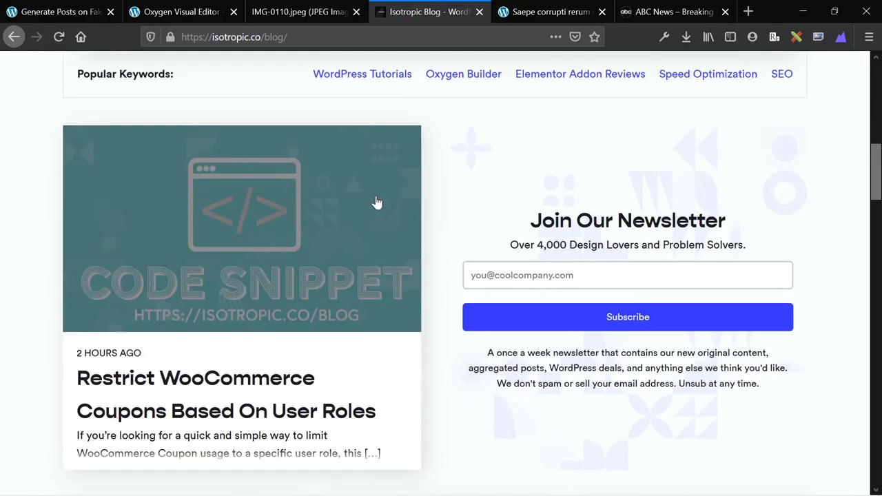
{"action": "scroll", "coordinate": [382, 321], "scroll_direction": "down", "scroll_amount": 3}
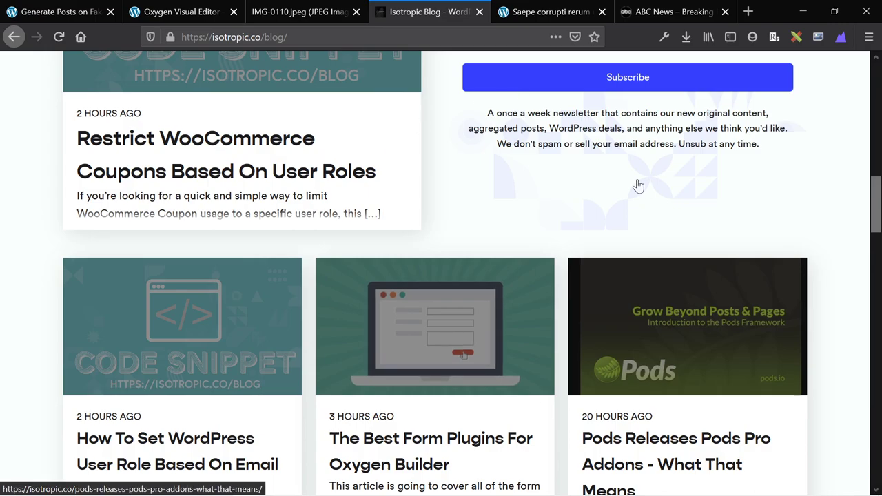
{"action": "scroll", "coordinate": [530, 329], "scroll_direction": "down", "scroll_amount": 5}
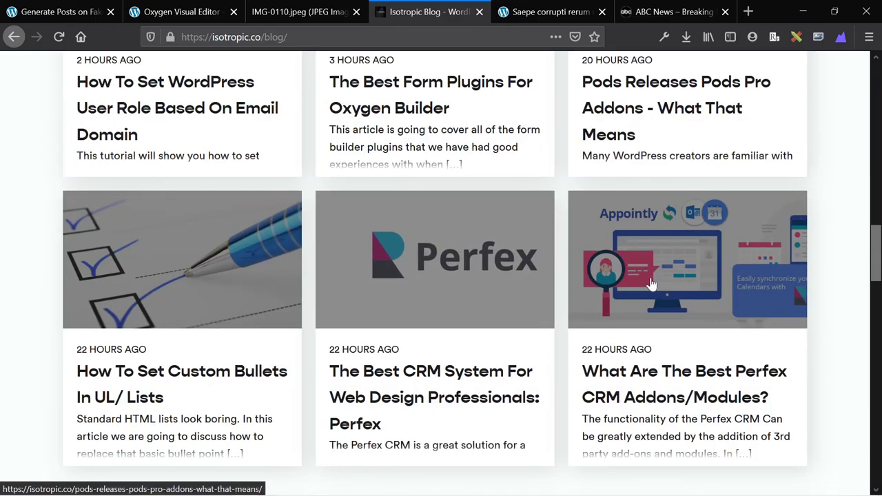
{"action": "scroll", "coordinate": [651, 284], "scroll_direction": "down", "scroll_amount": 12}
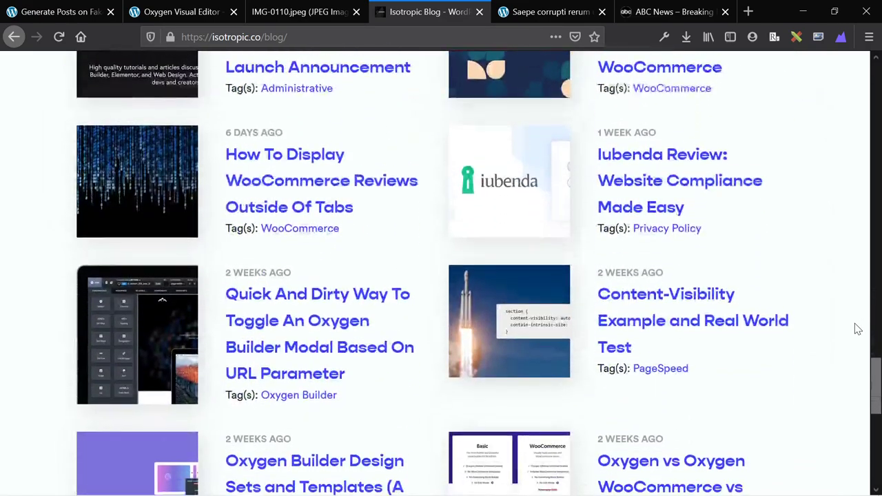
{"action": "scroll", "coordinate": [857, 329], "scroll_direction": "up", "scroll_amount": 20}
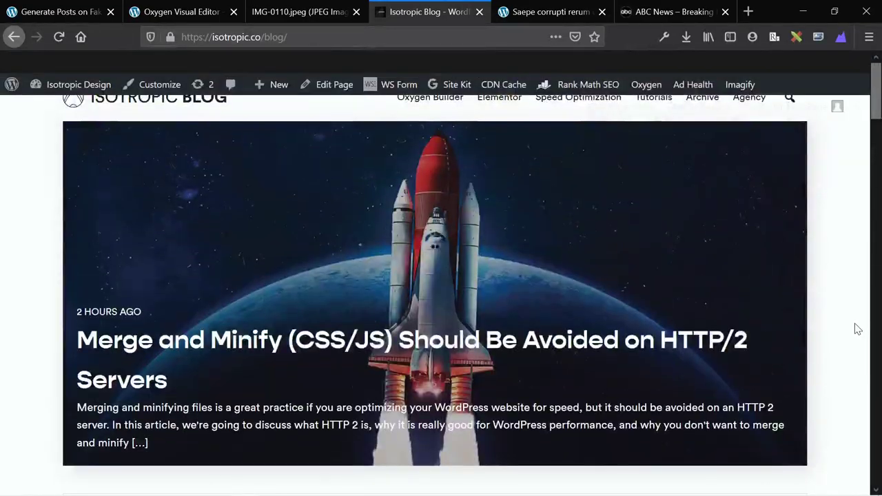
{"action": "left_click", "coordinate": [198, 5]}
{"action": "scroll", "coordinate": [330, 200], "scroll_direction": "down", "scroll_amount": 3}
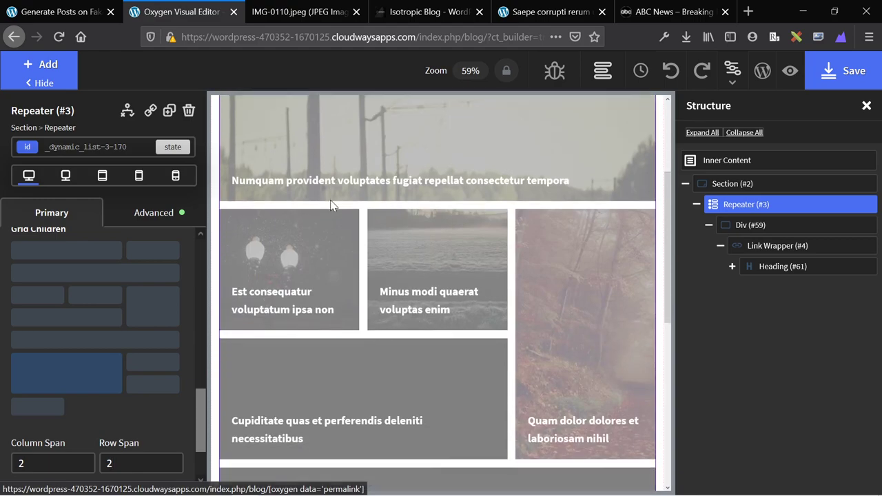
{"action": "scroll", "coordinate": [330, 200], "scroll_direction": "down", "scroll_amount": 3}
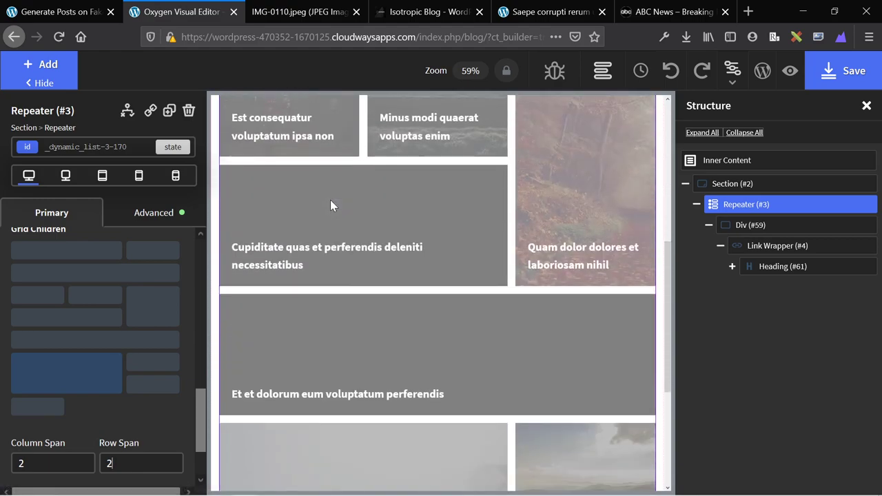
{"action": "scroll", "coordinate": [331, 200], "scroll_direction": "down", "scroll_amount": 3}
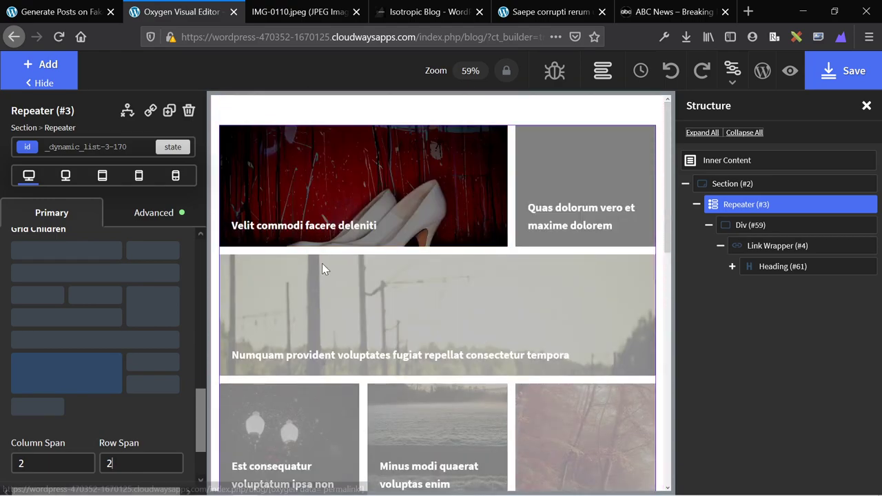
{"action": "scroll", "coordinate": [108, 332], "scroll_direction": "up", "scroll_amount": 3}
{"action": "scroll", "coordinate": [108, 332], "scroll_direction": "up", "scroll_amount": 2}
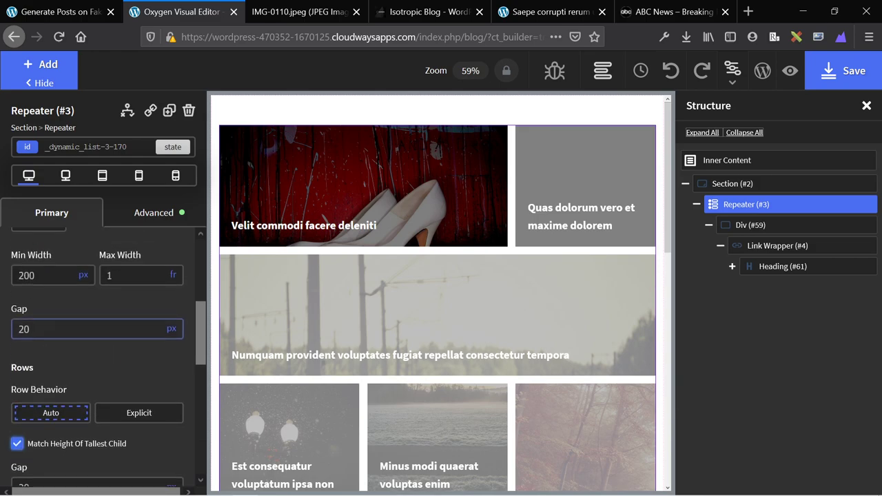
{"action": "left_click", "coordinate": [48, 378]}
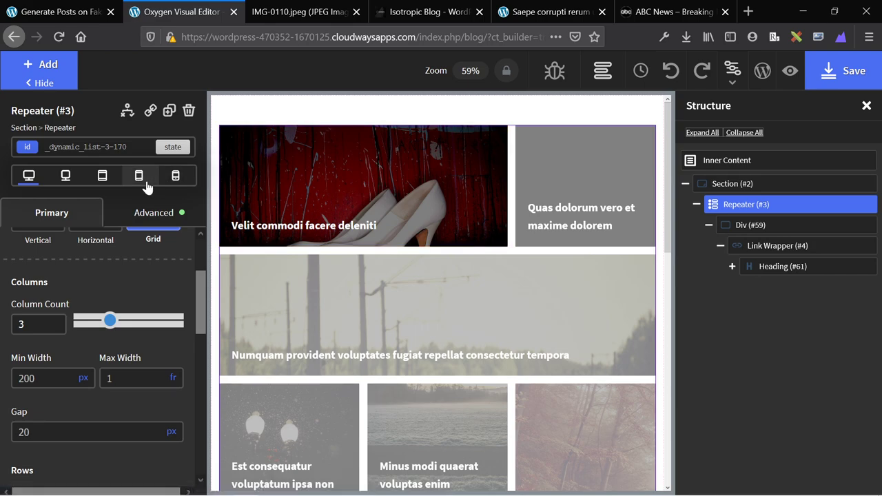
Preview the Repeater at the phone-landscape and tablet breakpoints, checking how the spanned cards hold up down the tablet layout.
{"action": "left_click", "coordinate": [145, 180]}
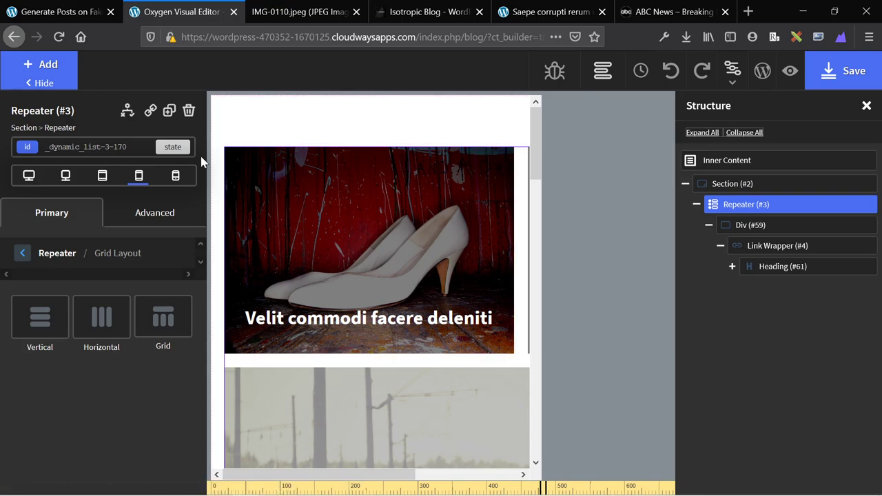
{"action": "left_click", "coordinate": [29, 179]}
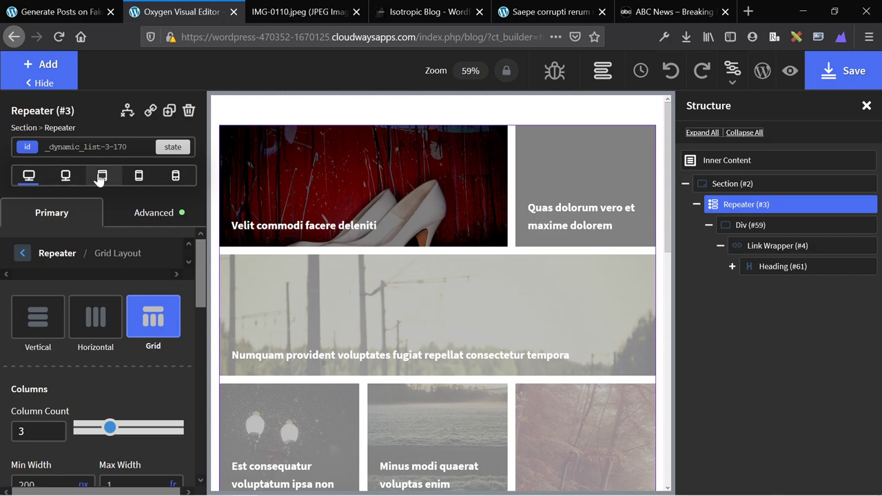
{"action": "left_click", "coordinate": [102, 176]}
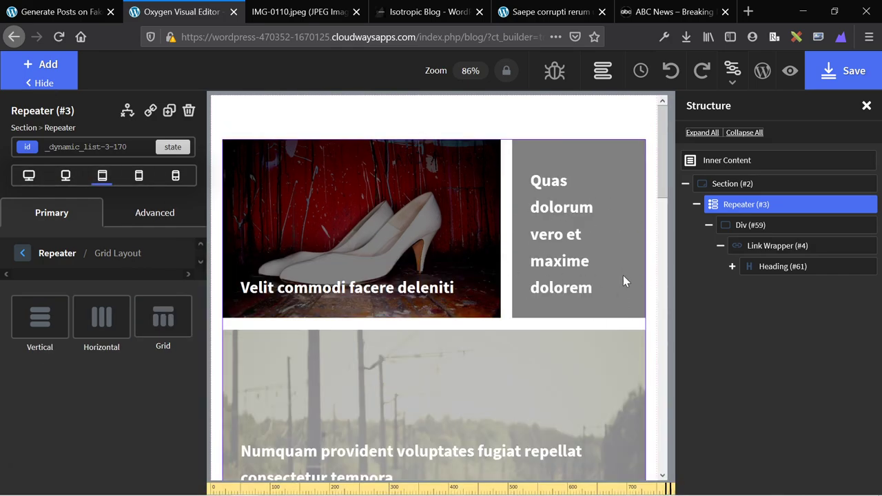
{"action": "scroll", "coordinate": [579, 236], "scroll_direction": "down", "scroll_amount": 5}
{"action": "scroll", "coordinate": [344, 203], "scroll_direction": "down", "scroll_amount": 3}
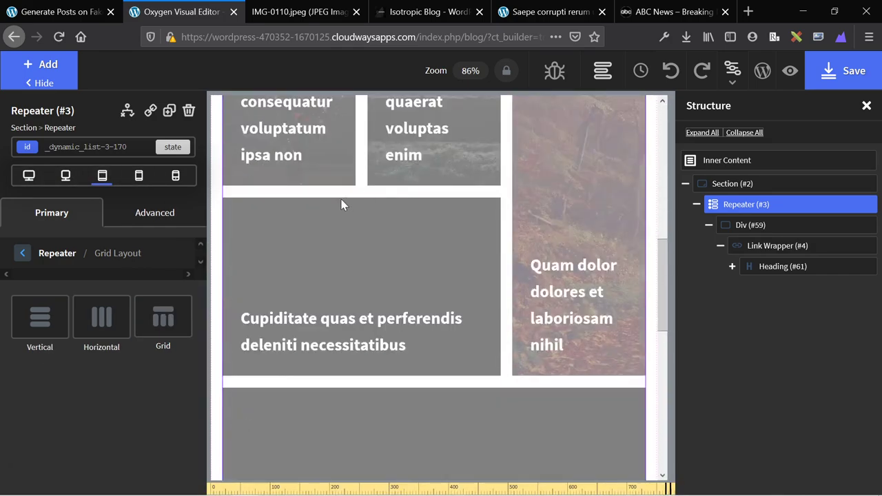
{"action": "scroll", "coordinate": [276, 207], "scroll_direction": "up", "scroll_amount": 2}
{"action": "scroll", "coordinate": [289, 218], "scroll_direction": "down", "scroll_amount": 3}
{"action": "scroll", "coordinate": [290, 216], "scroll_direction": "down", "scroll_amount": 6}
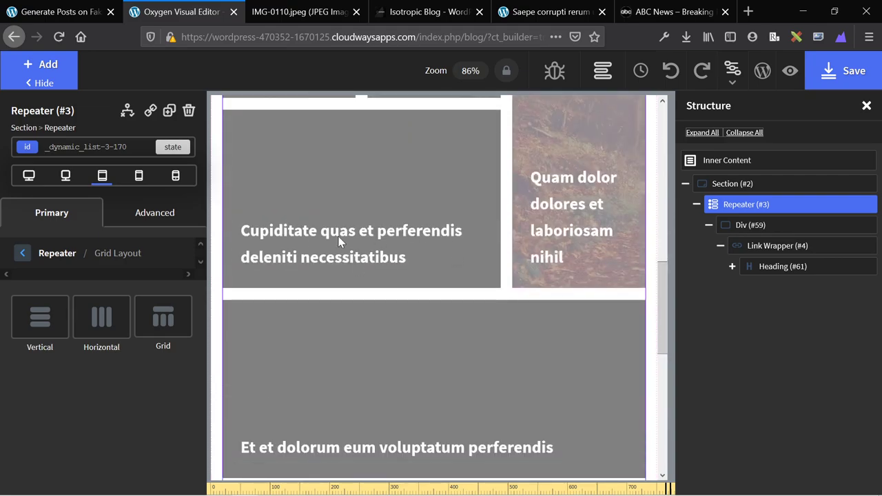
{"action": "scroll", "coordinate": [597, 262], "scroll_direction": "down", "scroll_amount": 1}
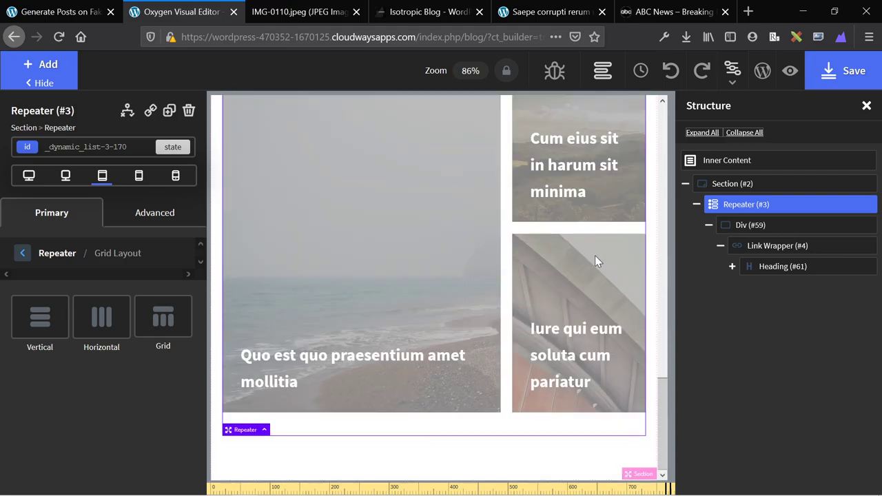
{"action": "scroll", "coordinate": [596, 262], "scroll_direction": "up", "scroll_amount": 7}
{"action": "scroll", "coordinate": [597, 262], "scroll_direction": "down", "scroll_amount": 1}
{"action": "scroll", "coordinate": [595, 255], "scroll_direction": "down", "scroll_amount": 2}
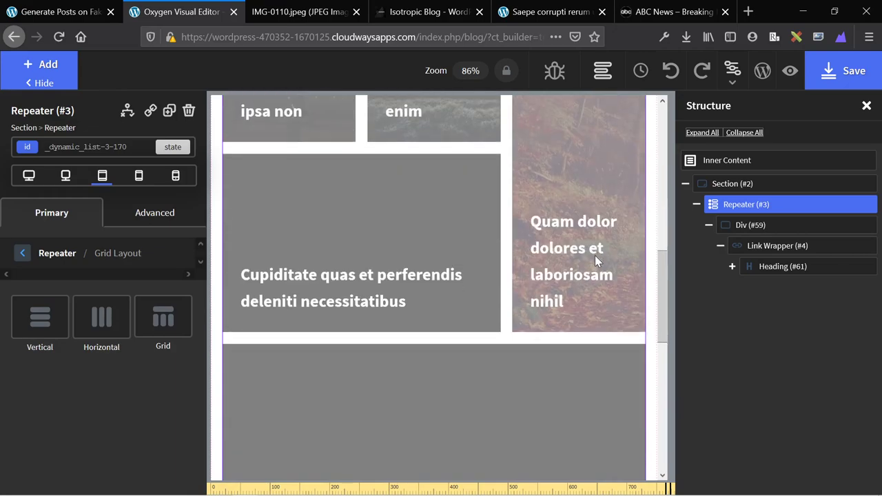
{"action": "scroll", "coordinate": [459, 221], "scroll_direction": "up", "scroll_amount": 5}
{"action": "scroll", "coordinate": [459, 221], "scroll_direction": "up", "scroll_amount": 1}
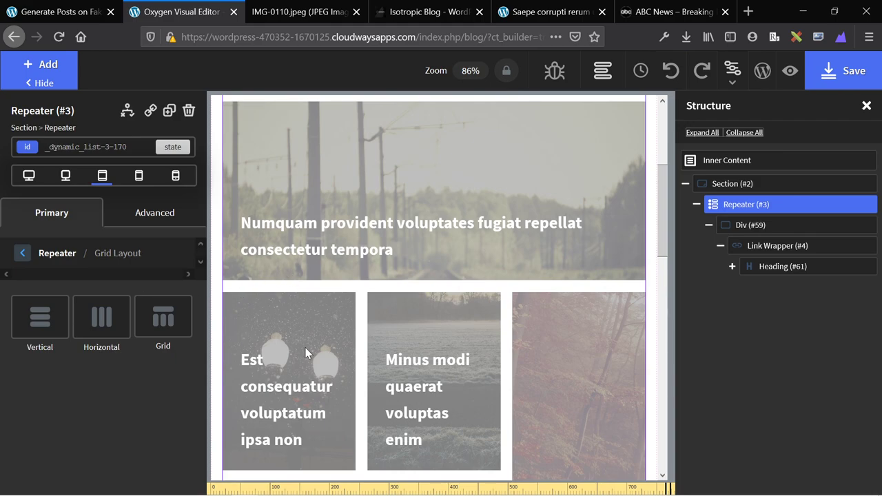
At the phone-landscape breakpoint, change the Repeater's layout from Grid to Vertical and check the stacked cards.
{"action": "left_click", "coordinate": [139, 175]}
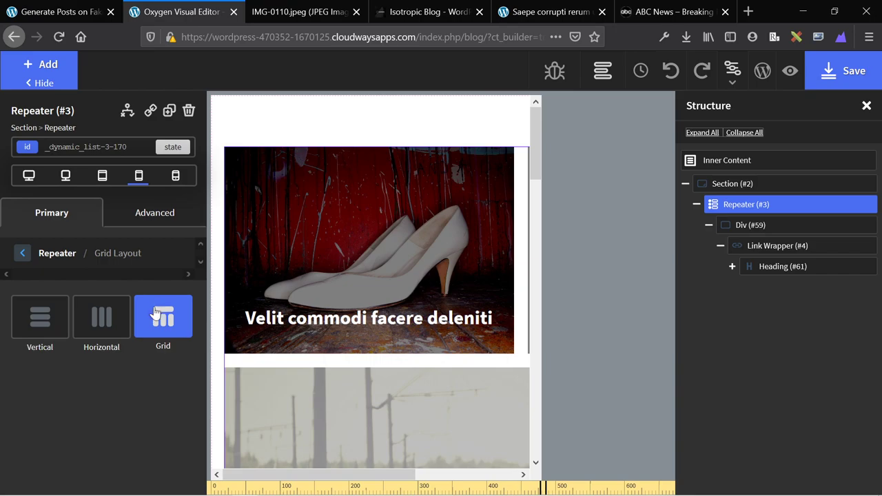
{"action": "left_click", "coordinate": [31, 324]}
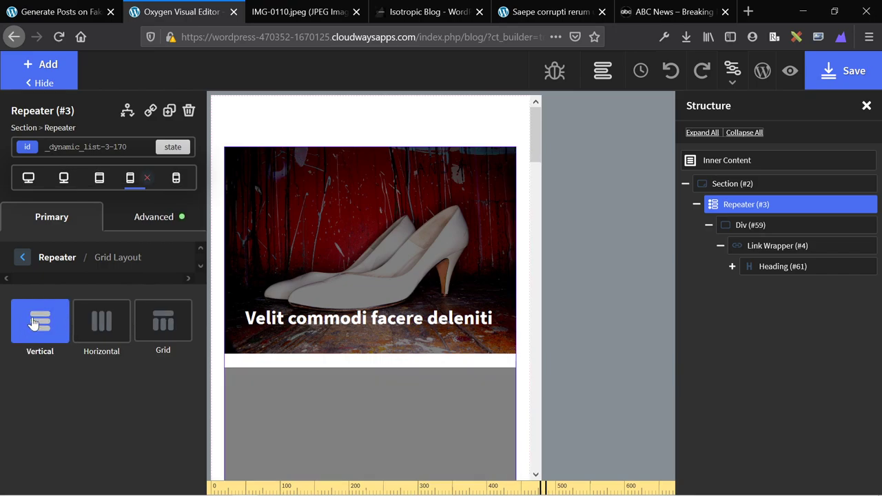
{"action": "scroll", "coordinate": [381, 315], "scroll_direction": "down", "scroll_amount": 8}
{"action": "scroll", "coordinate": [383, 313], "scroll_direction": "down", "scroll_amount": 15}
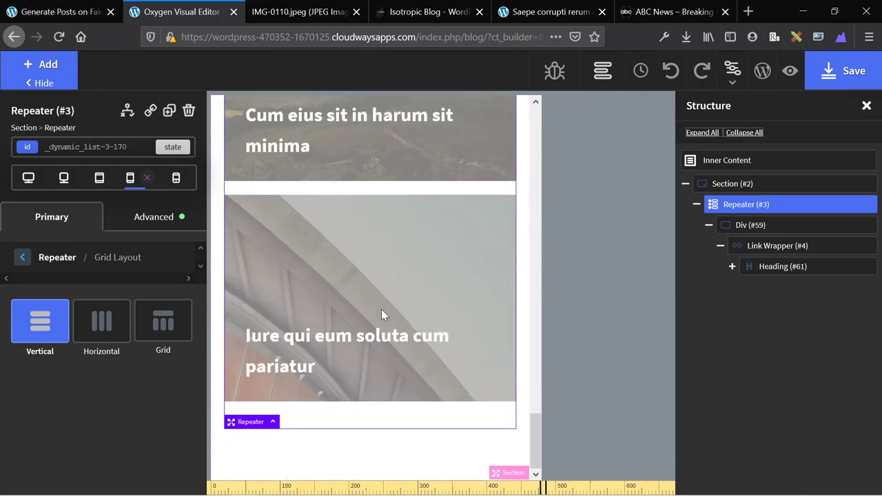
{"action": "scroll", "coordinate": [381, 315], "scroll_direction": "up", "scroll_amount": 15}
{"action": "scroll", "coordinate": [383, 310], "scroll_direction": "up", "scroll_amount": 5}
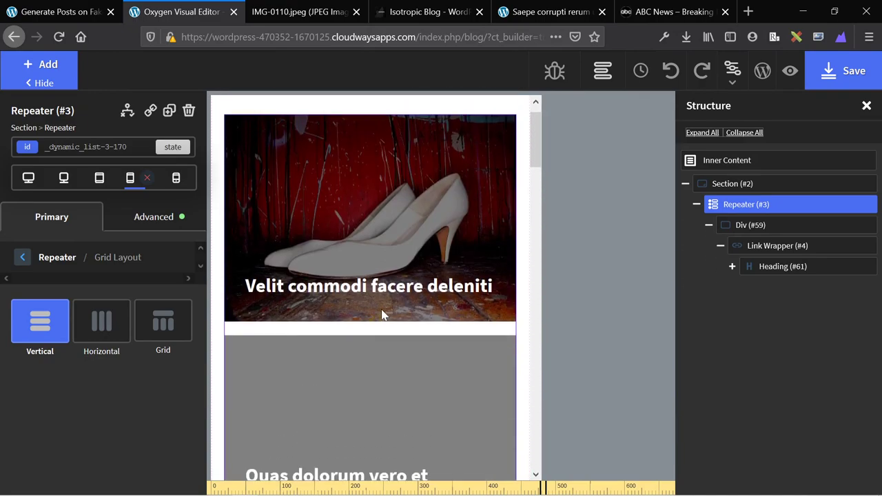
Give the Div inside the Repeater a 20 px bottom margin at the phone-landscape breakpoint.
{"action": "left_click", "coordinate": [423, 254]}
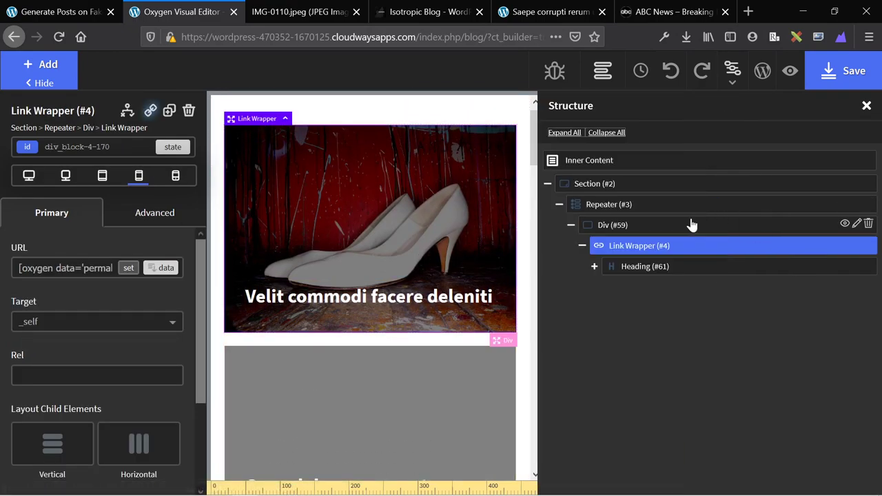
{"action": "left_click", "coordinate": [692, 224]}
{"action": "left_click", "coordinate": [129, 213]}
{"action": "left_click", "coordinate": [100, 286]}
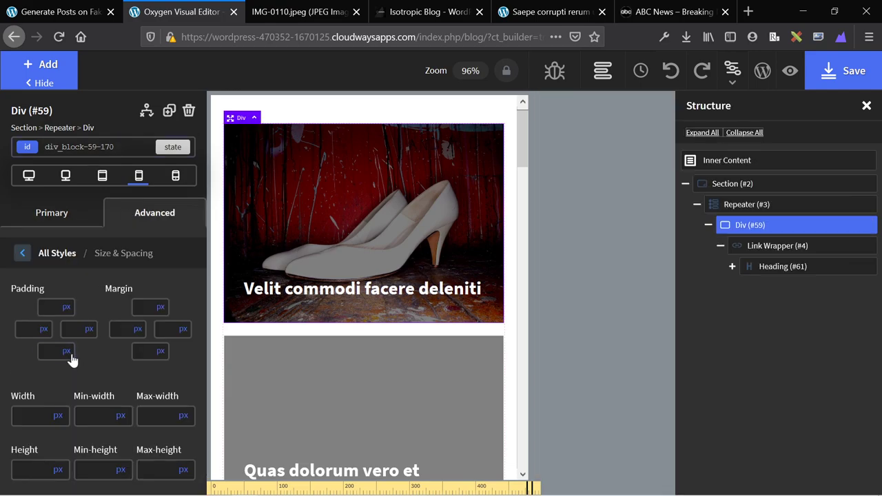
{"action": "left_click", "coordinate": [146, 351]}
{"action": "type", "text": "20"}
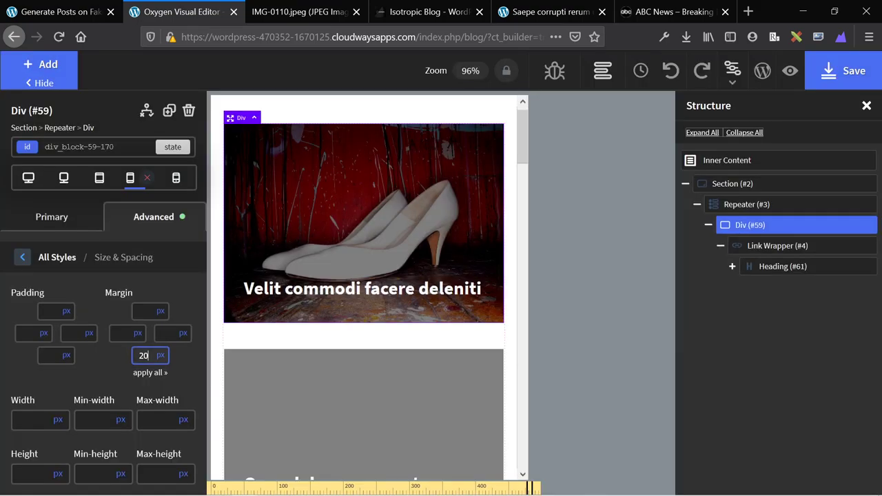
{"action": "key", "text": "ctrl+Tab"}
{"action": "key", "text": "ctrl+Tab"}
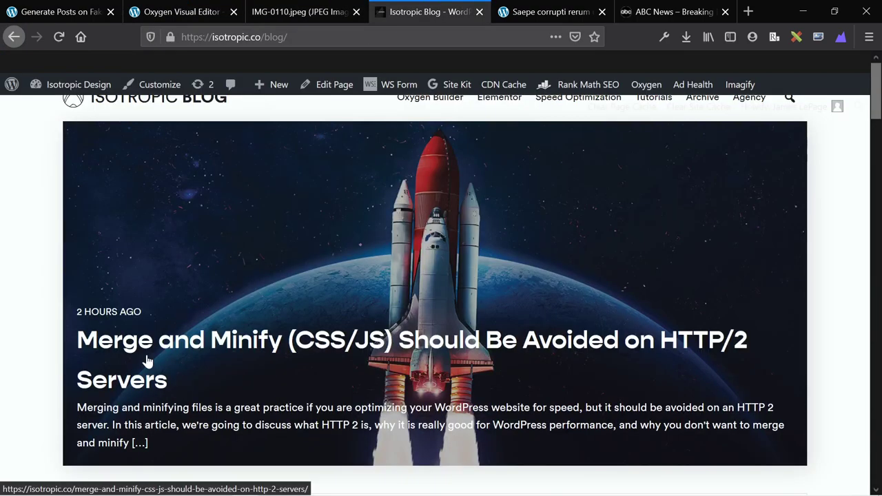
{"action": "key", "text": "ctrl+Tab"}
{"action": "key", "text": "ctrl+shift+Tab"}
{"action": "key", "text": "ctrl+shift+Tab"}
{"action": "key", "text": "ctrl+shift+Tab"}
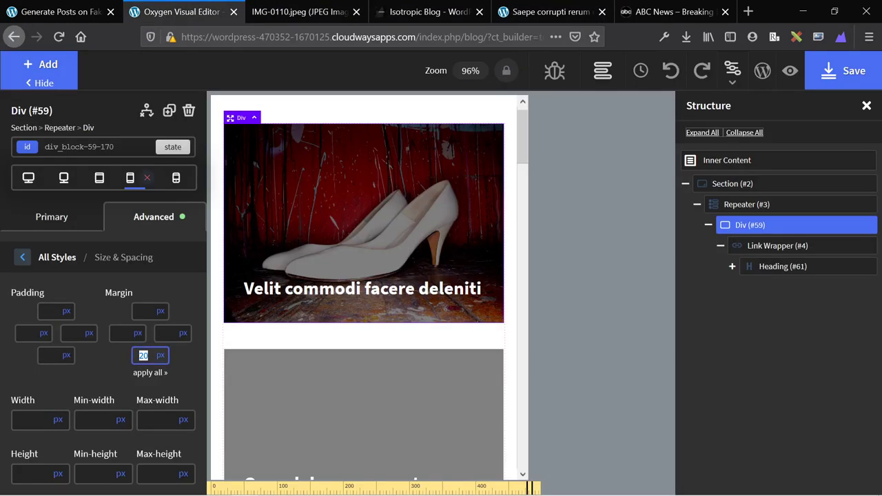
Open the live blog page at a narrow phone width with the developer tools docked beside it, and check the stacked cards' spacing.
{"action": "left_click", "coordinate": [789, 74]}
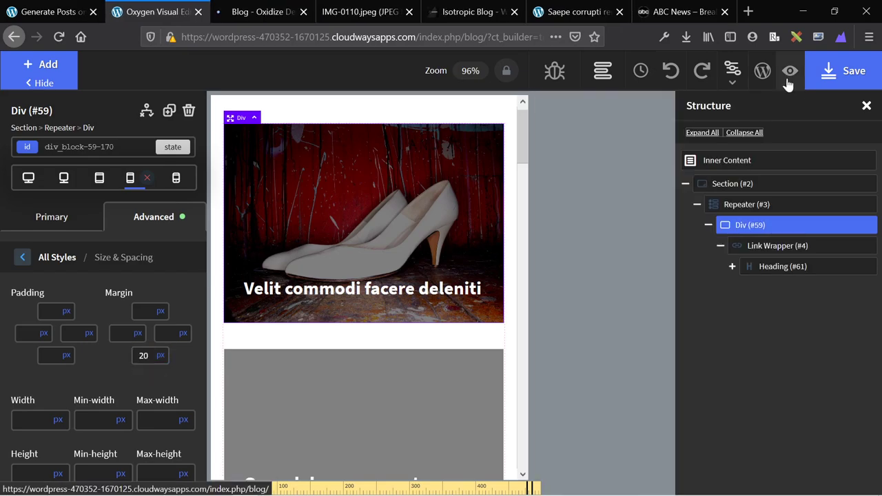
{"action": "key", "text": "ctrl+Tab"}
{"action": "key", "text": "ctrl+shift+m"}
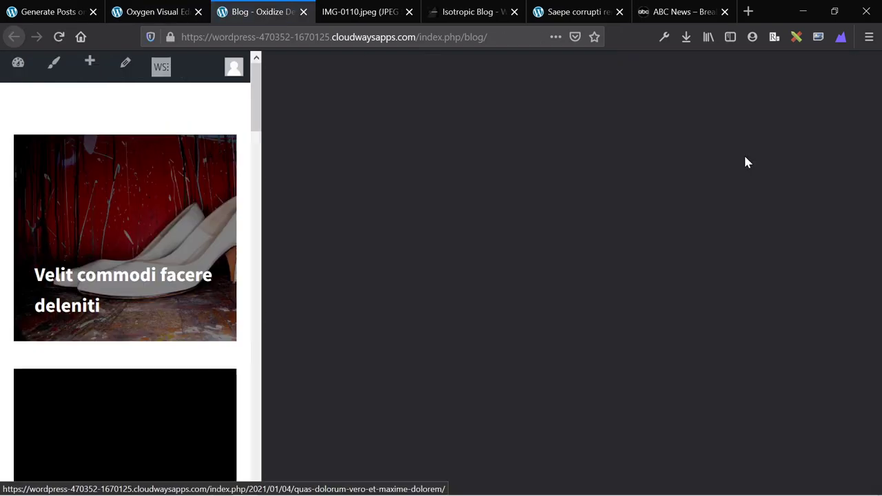
{"action": "key", "text": "ctrl+shift+i"}
{"action": "scroll", "coordinate": [171, 351], "scroll_direction": "down", "scroll_amount": 10}
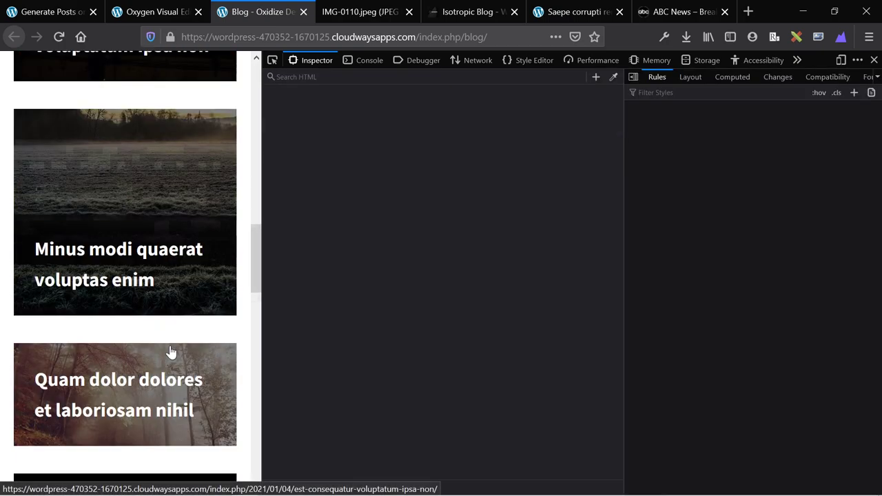
{"action": "scroll", "coordinate": [172, 353], "scroll_direction": "down", "scroll_amount": 10}
{"action": "scroll", "coordinate": [172, 352], "scroll_direction": "up", "scroll_amount": 4}
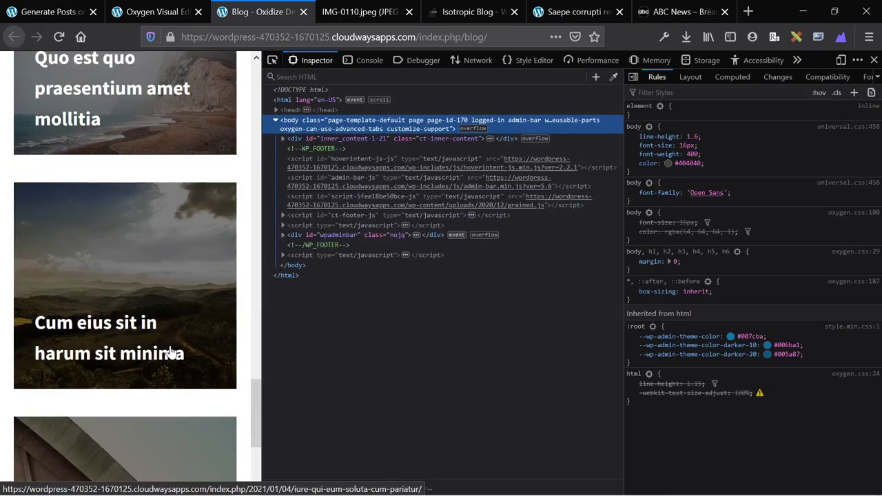
{"action": "scroll", "coordinate": [171, 352], "scroll_direction": "up", "scroll_amount": 15}
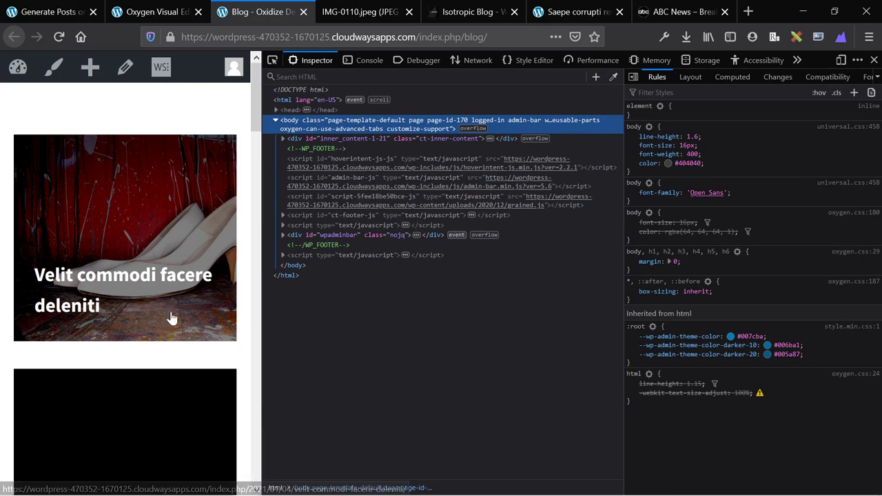
Widen the live page gradually to desktop width to check how the cards reflow, and close the developer tools.
{"action": "left_click_drag", "start_coordinate": [262, 321], "coordinate": [301, 309]}
{"action": "left_click_drag", "start_coordinate": [404, 304], "coordinate": [798, 270]}
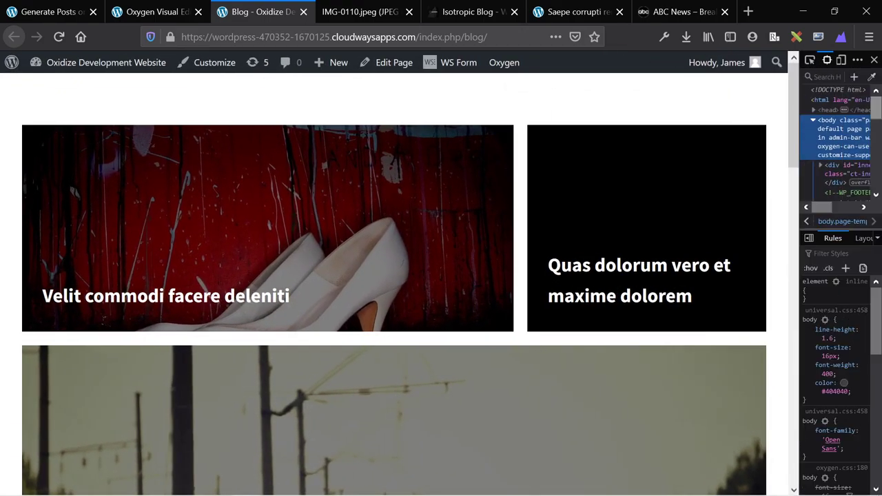
{"action": "left_click", "coordinate": [875, 60]}
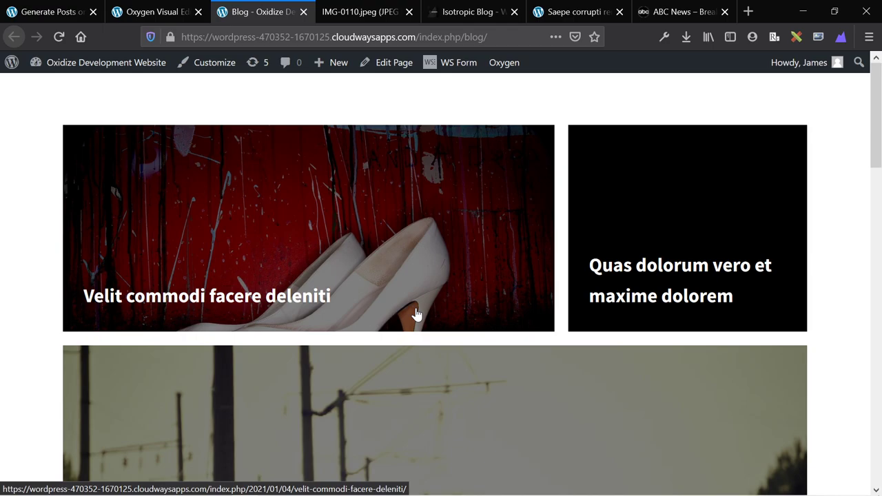
Review the full-width live blog grid from the first card down to the pagination and return to its start.
{"action": "scroll", "coordinate": [416, 315], "scroll_direction": "down", "scroll_amount": 15}
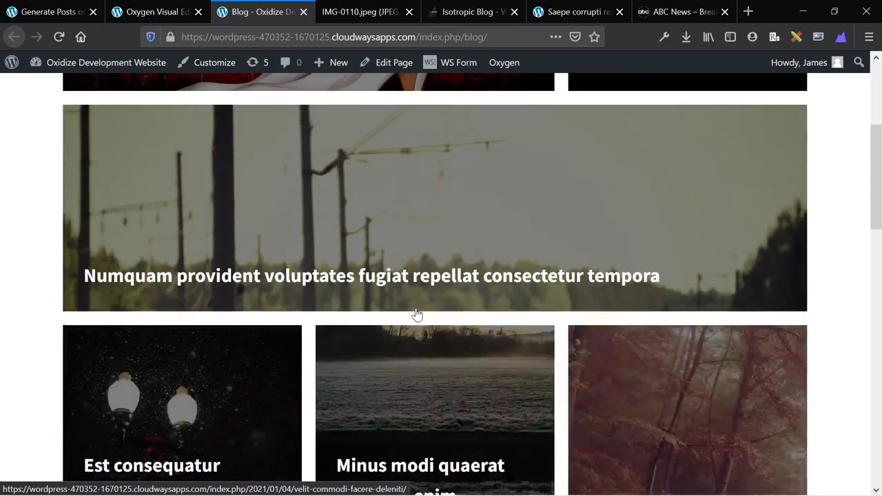
{"action": "scroll", "coordinate": [417, 315], "scroll_direction": "down", "scroll_amount": 3}
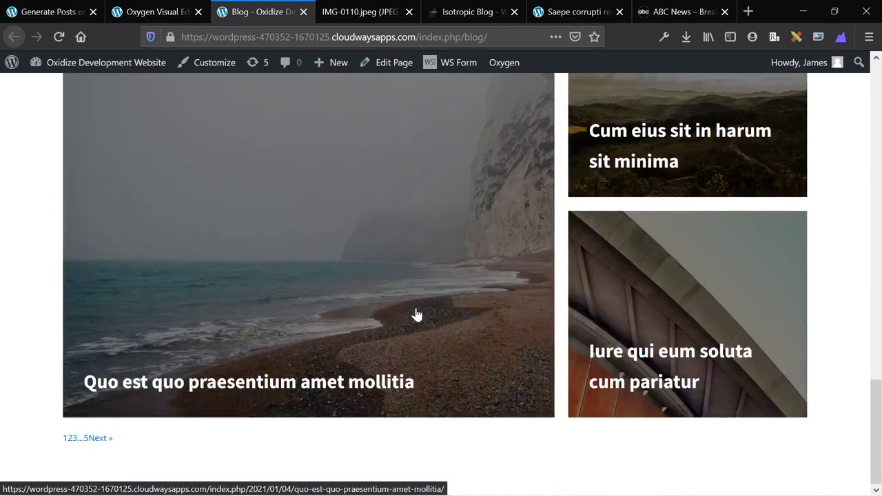
{"action": "scroll", "coordinate": [417, 315], "scroll_direction": "up", "scroll_amount": 15}
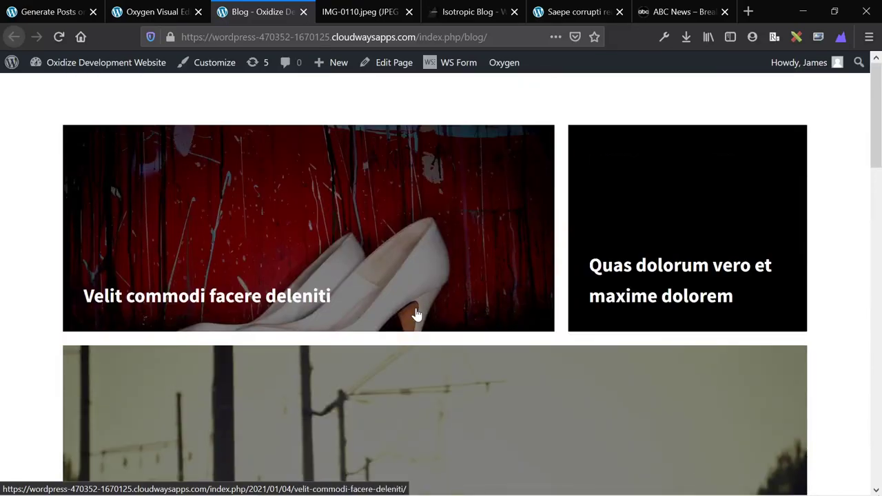